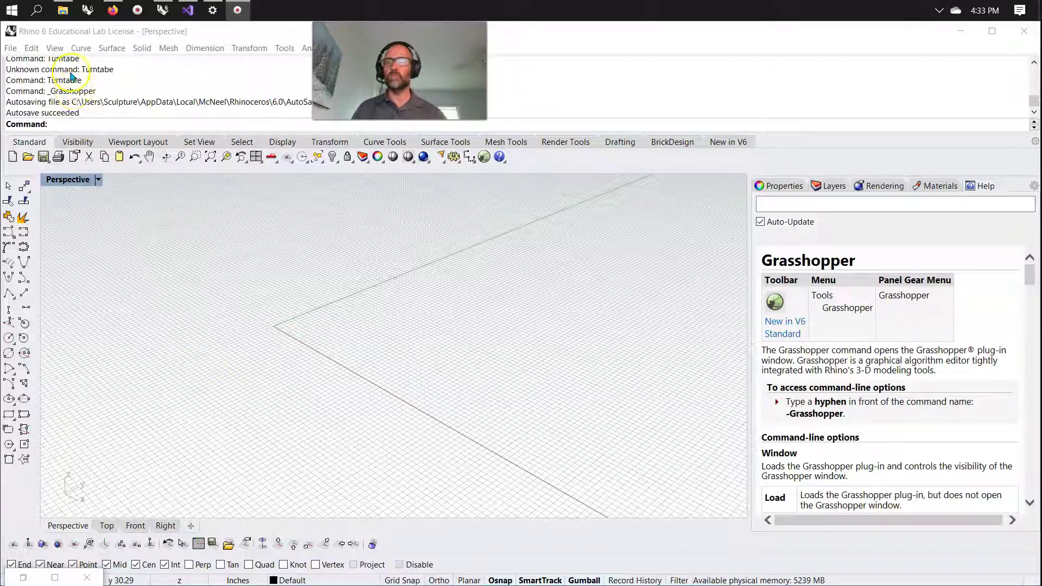
# Switch the Perspective viewport to the Shaded display mode
pyautogui.click(68, 180)
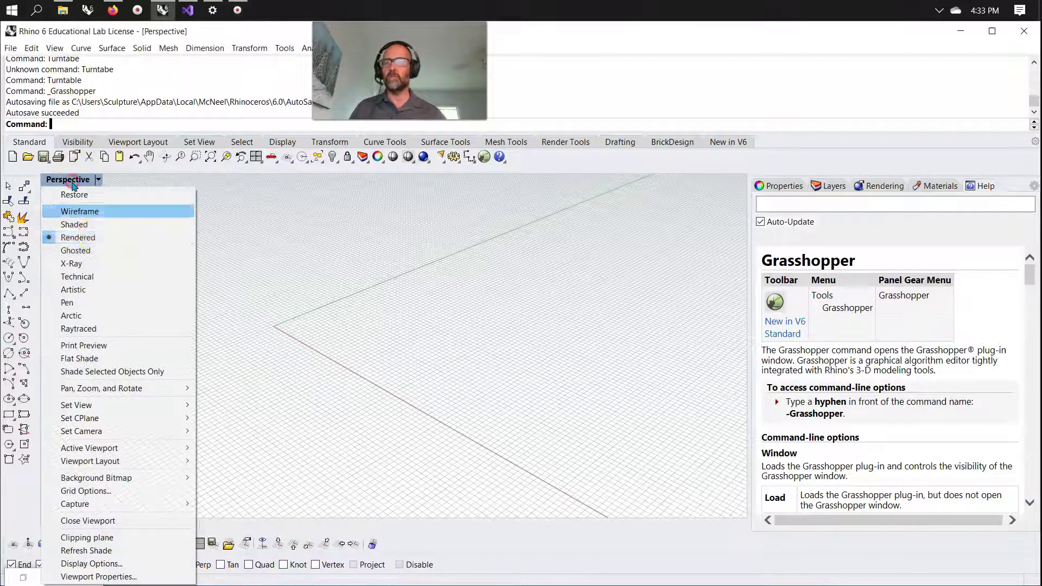
pyautogui.click(76, 224)
pyautogui.moveTo(228, 365)
pyautogui.mouseDown(button='right')
pyautogui.moveTo(277, 374)
pyautogui.moveTo(263, 341)
pyautogui.moveTo(261, 368)
pyautogui.mouseUp(button='right')
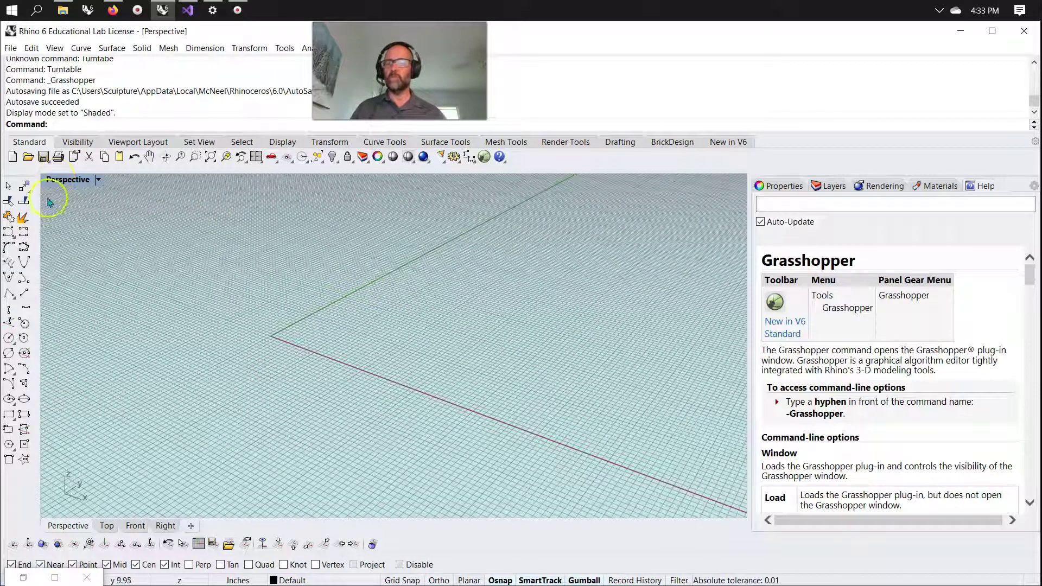
# Launch Grasshopper beside the Rhino viewport
pyautogui.write('Grasshopper')
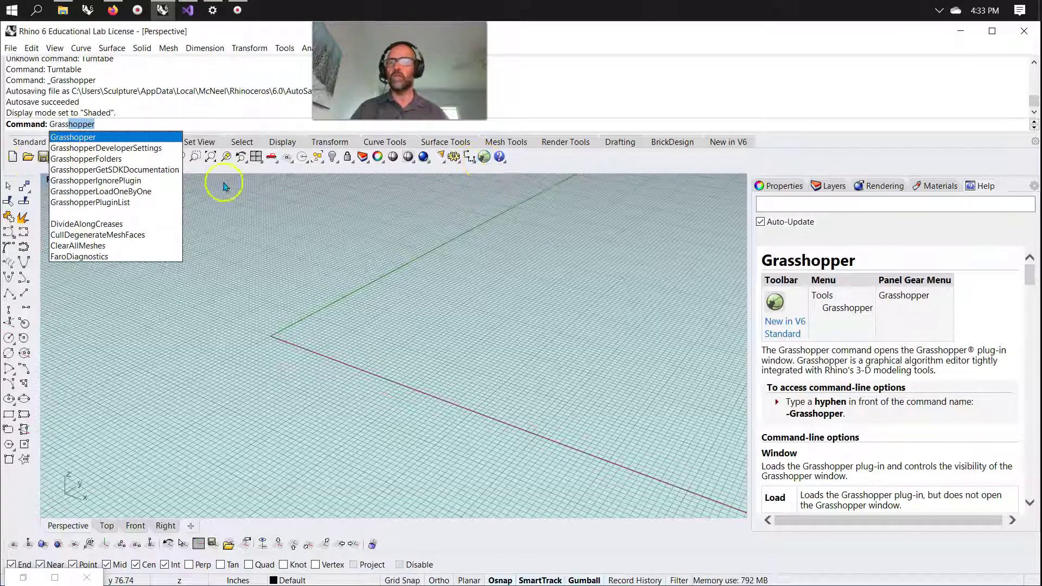
pyautogui.press('Return')
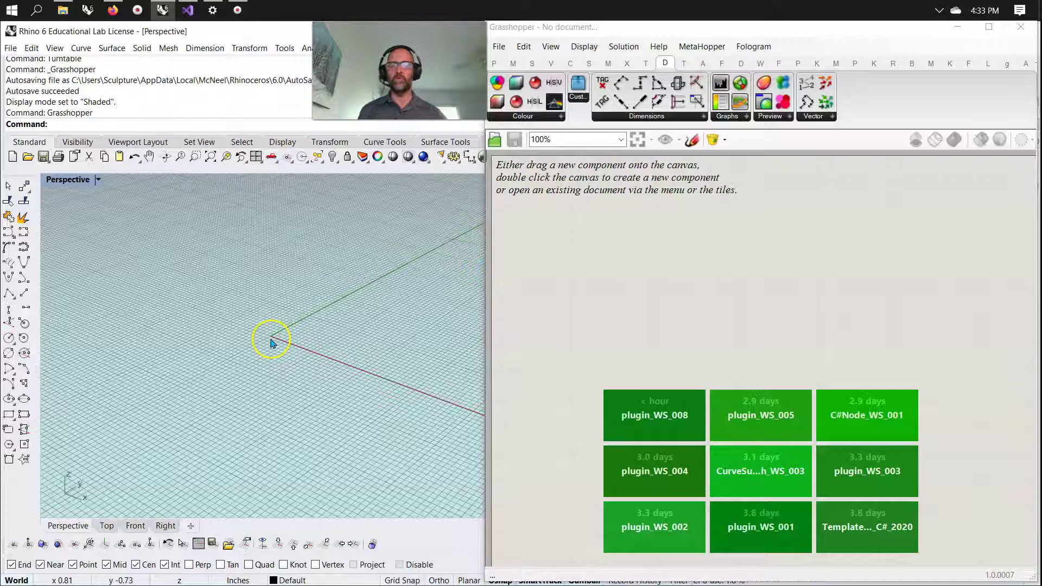
pyautogui.click(237, 10)
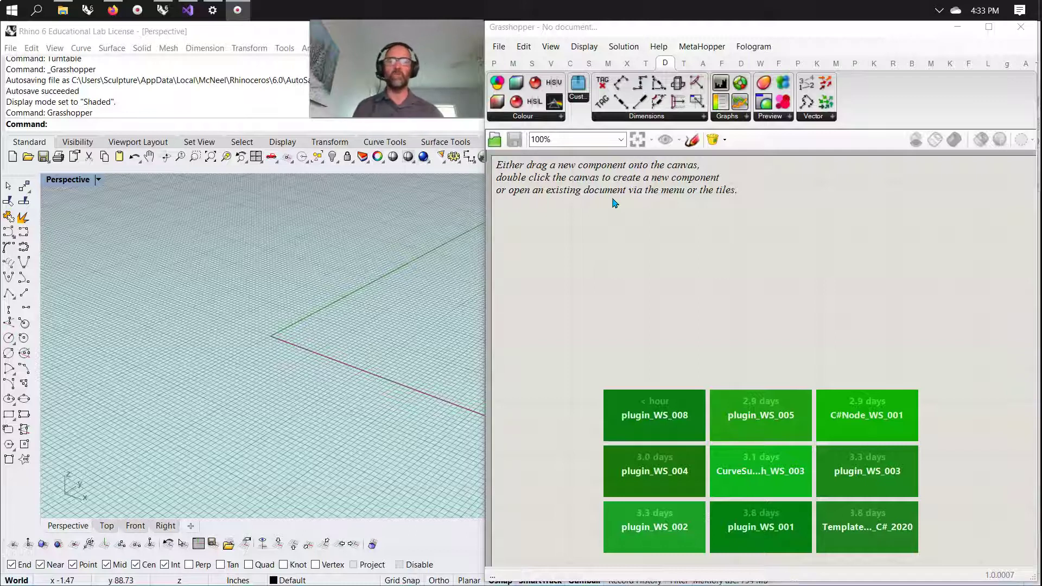
# Create a new Grasshopper document and delete the custom component standing beside the canvas edge
pyautogui.click(492, 63)
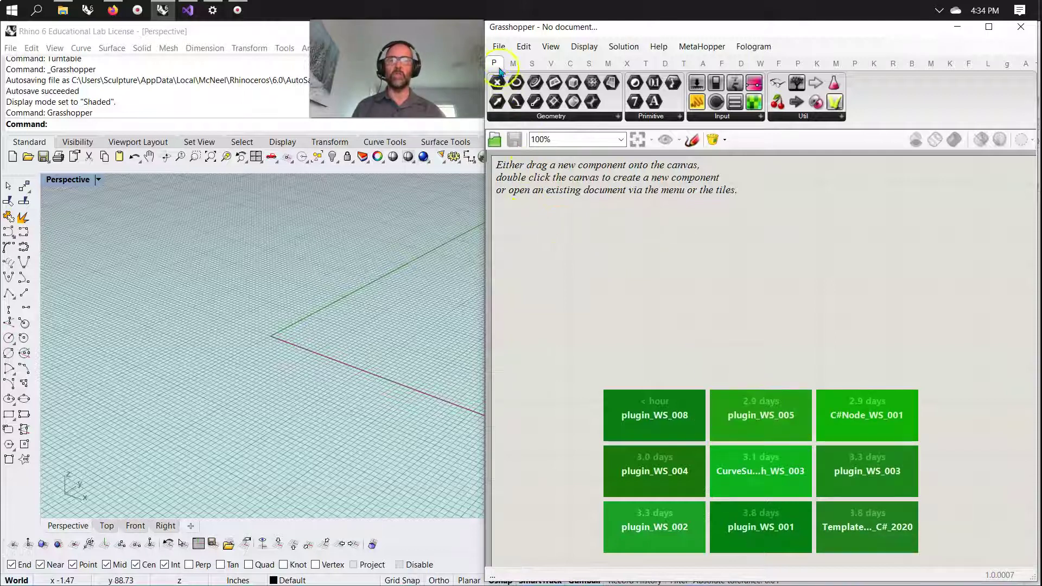
pyautogui.click(498, 46)
pyautogui.click(520, 61)
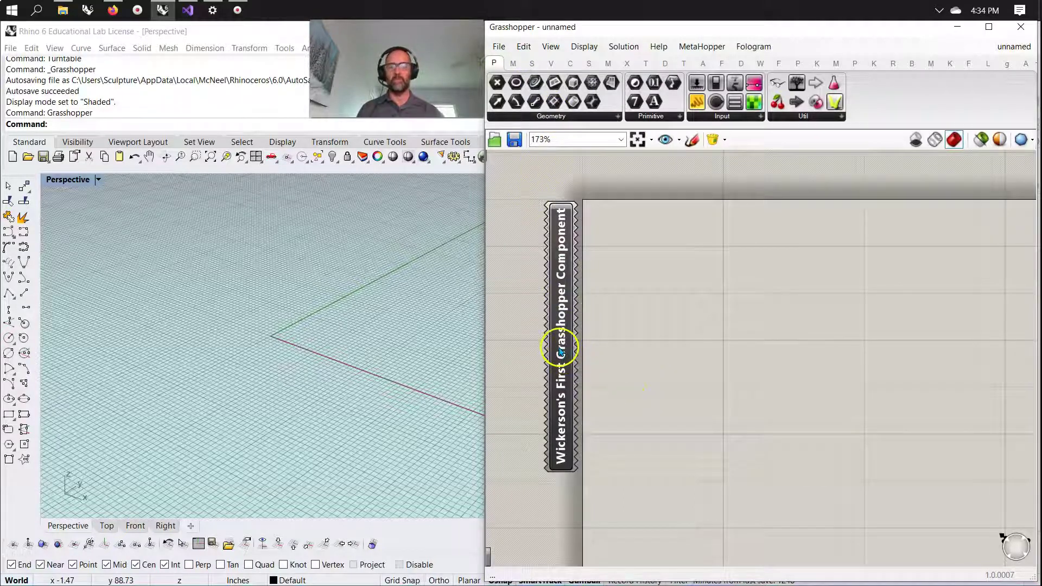
pyautogui.moveTo(562, 352)
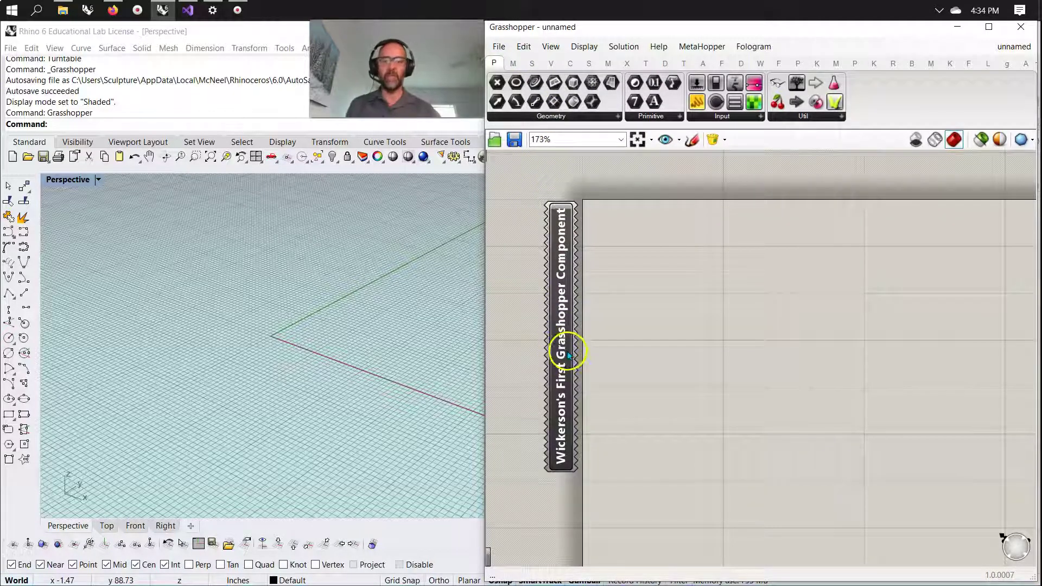
pyautogui.click(561, 351)
pyautogui.press('Delete')
pyautogui.moveTo(665, 383); pyautogui.dragTo(582, 326, button='right')
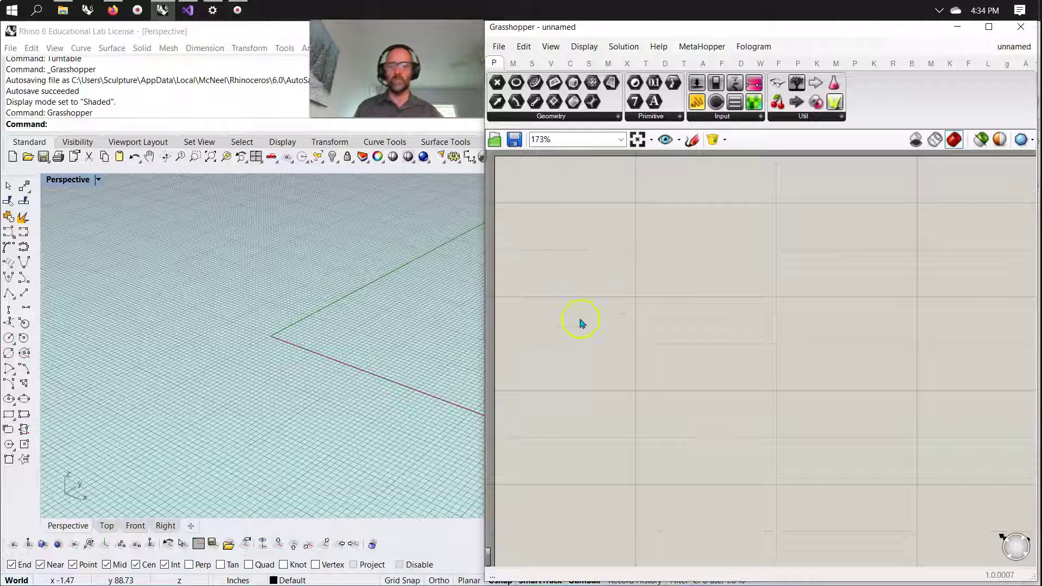
# Switch to File Explorer and open the C#Grasshopper_WS folder inside the desktop's C# Grasshopper folder
pyautogui.click(63, 10)
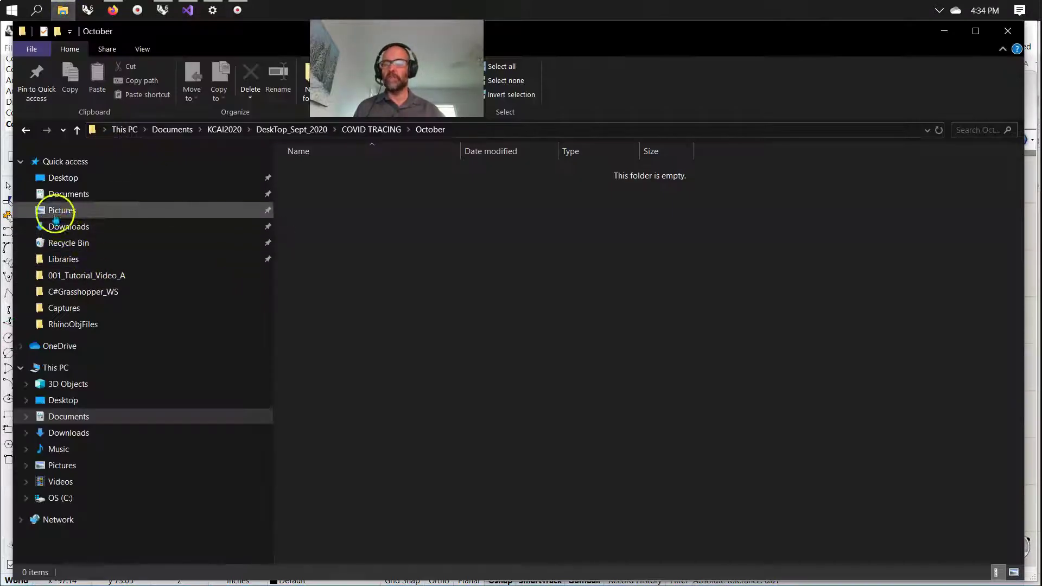
pyautogui.click(64, 177)
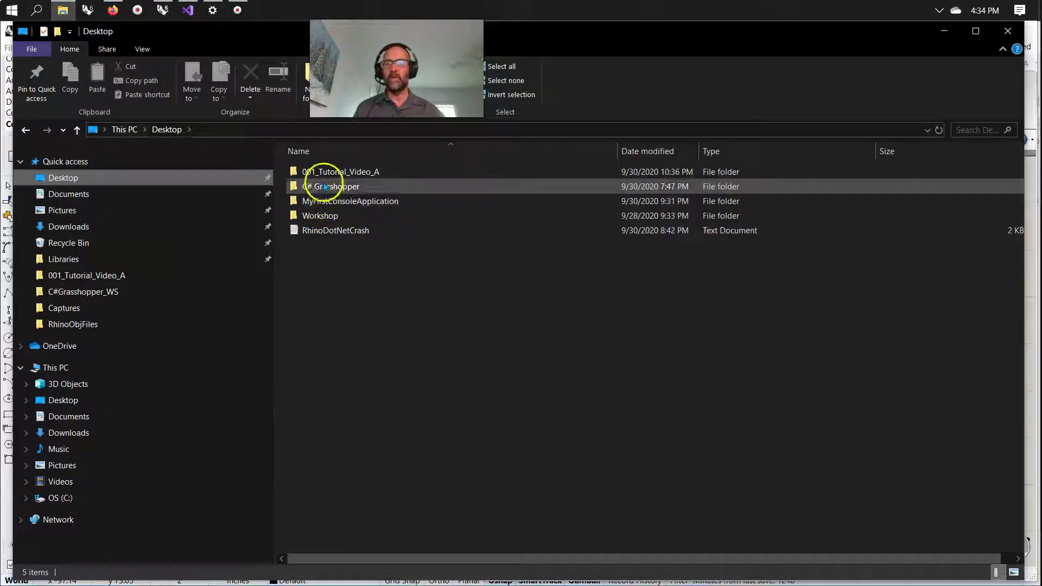
pyautogui.doubleClick(311, 187)
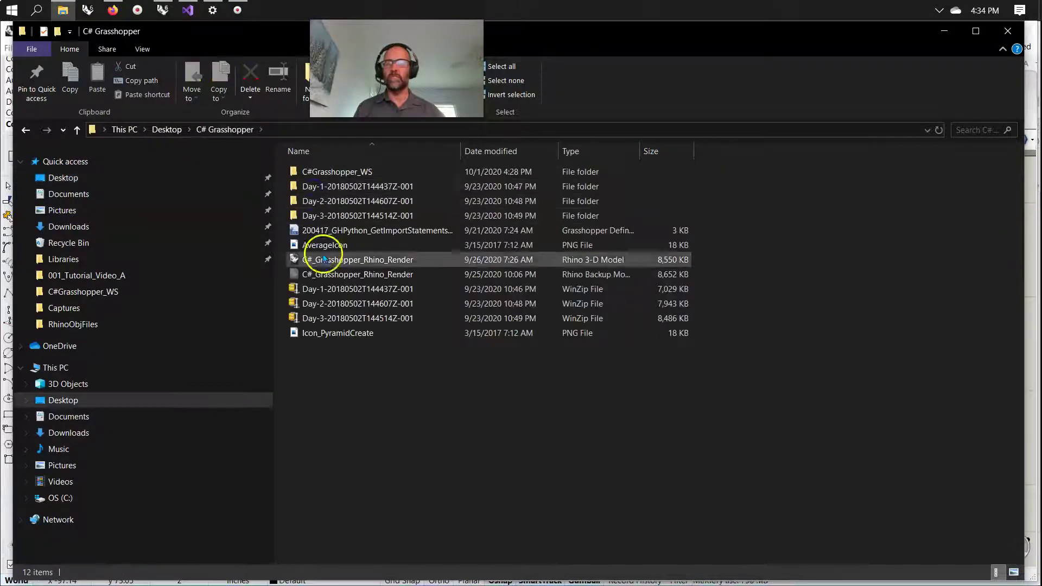
pyautogui.doubleClick(314, 172)
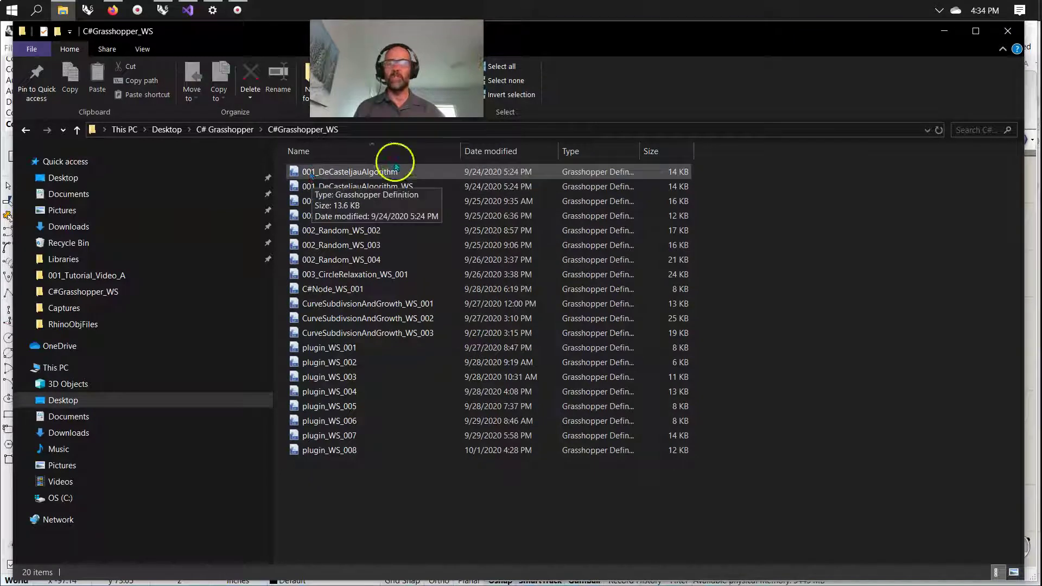
# Narrow the file window, insert the 001_DeCasteljauAlgorithm definition into the unnamed Grasshopper document and place its group at the canvas corner
pyautogui.moveTo(1023, 268); pyautogui.dragTo(455, 251)
pyautogui.moveTo(298, 171); pyautogui.dragTo(498, 203)
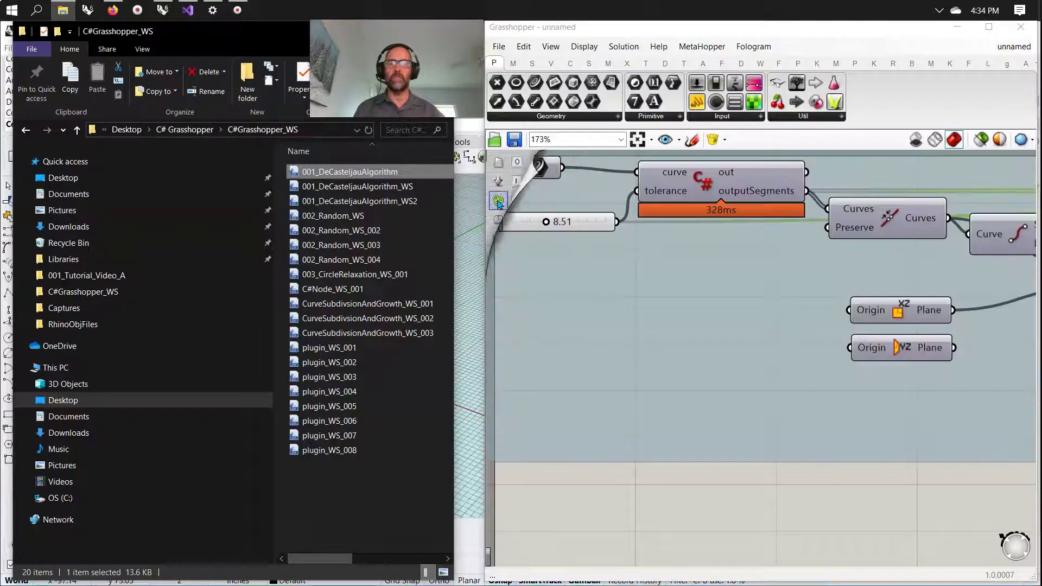
pyautogui.scroll(-5, 699, 326)
pyautogui.moveTo(698, 325); pyautogui.dragTo(929, 389)
pyautogui.moveTo(809, 432); pyautogui.dragTo(679, 385, button='right')
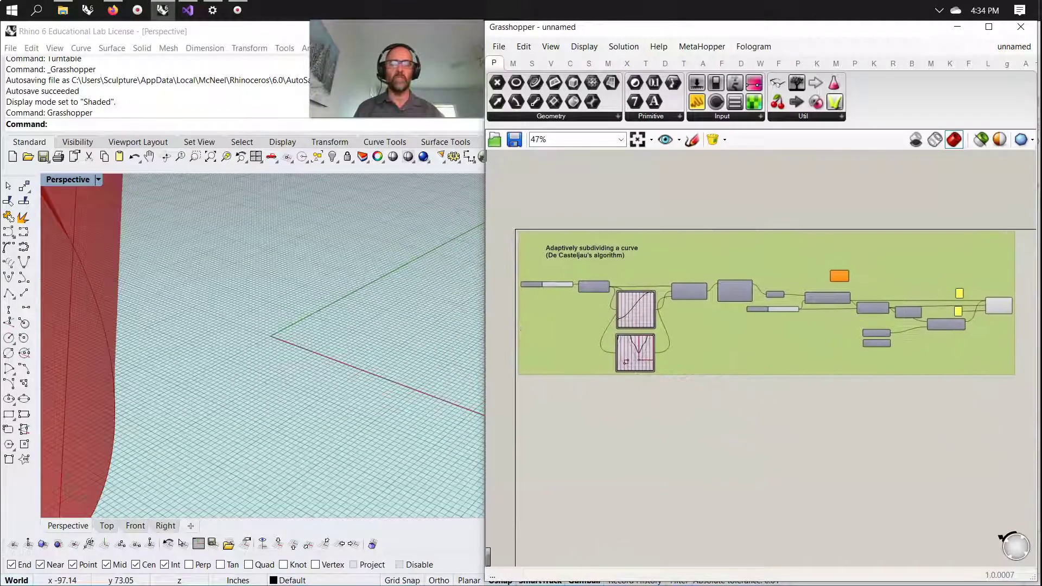
# Highlight the geometry of the definition's last component and examine it in the Perspective viewport
pyautogui.click(1011, 305)
pyautogui.moveTo(244, 360); pyautogui.dragTo(223, 368, button='right')
pyautogui.scroll(6, 275, 319)
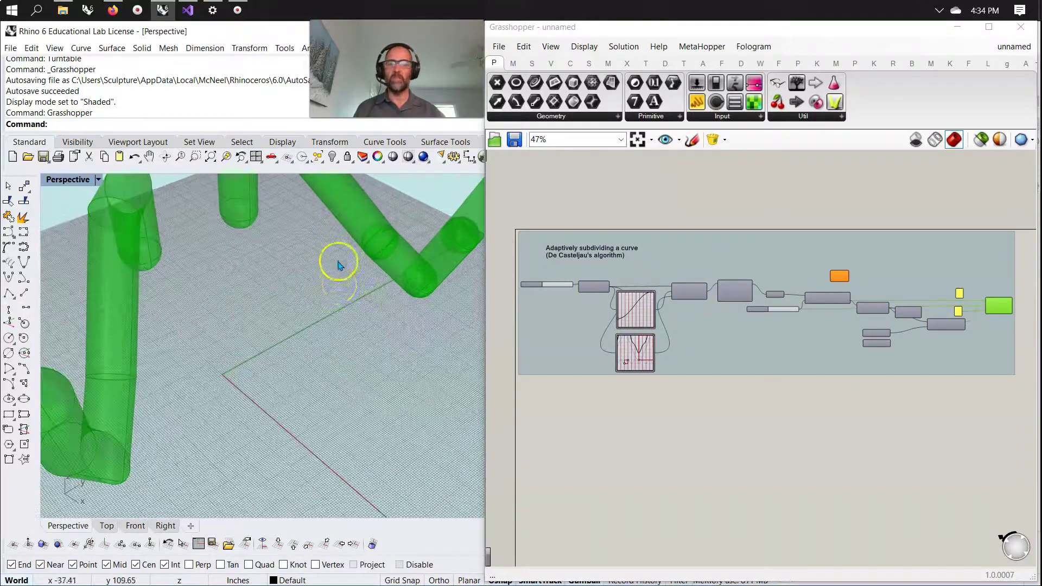
pyautogui.scroll(-7, 310, 302)
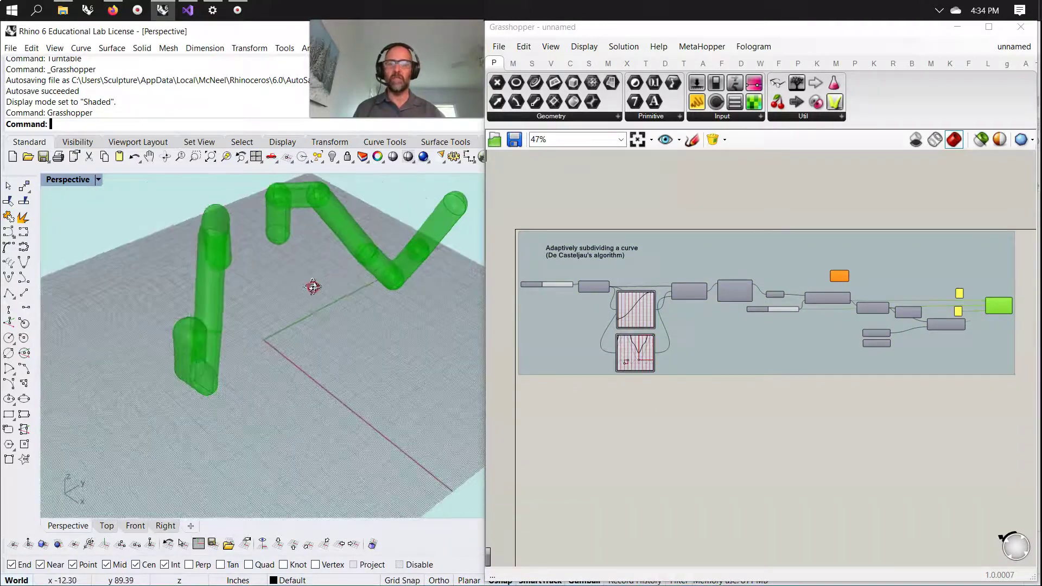
# Open the C# Script component that takes curve and tolerance, examine its source code and close the editor
pyautogui.scroll(2, 539, 274)
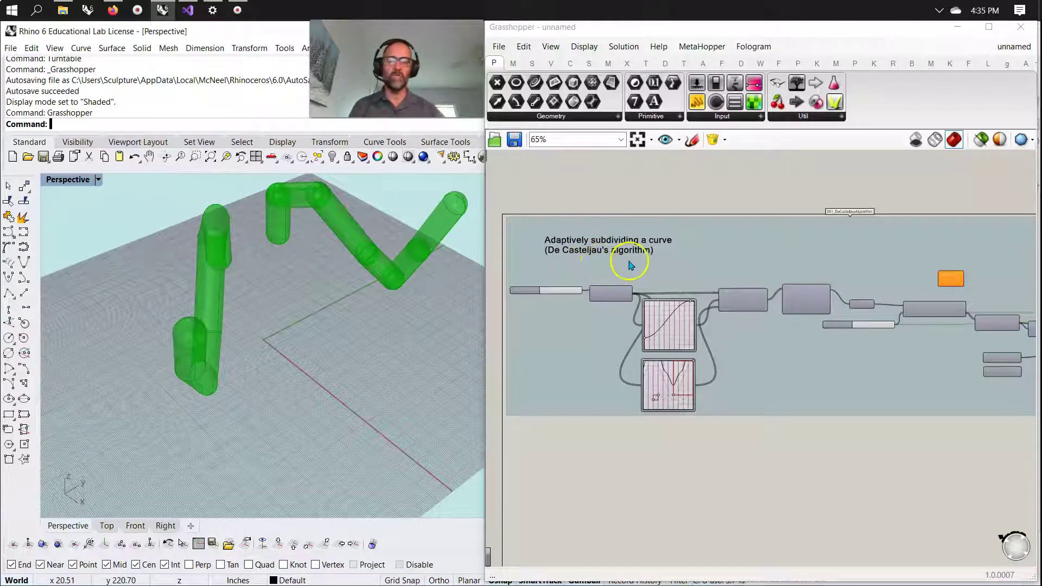
pyautogui.scroll(4, 818, 388)
pyautogui.moveTo(832, 372); pyautogui.dragTo(651, 390, button='right')
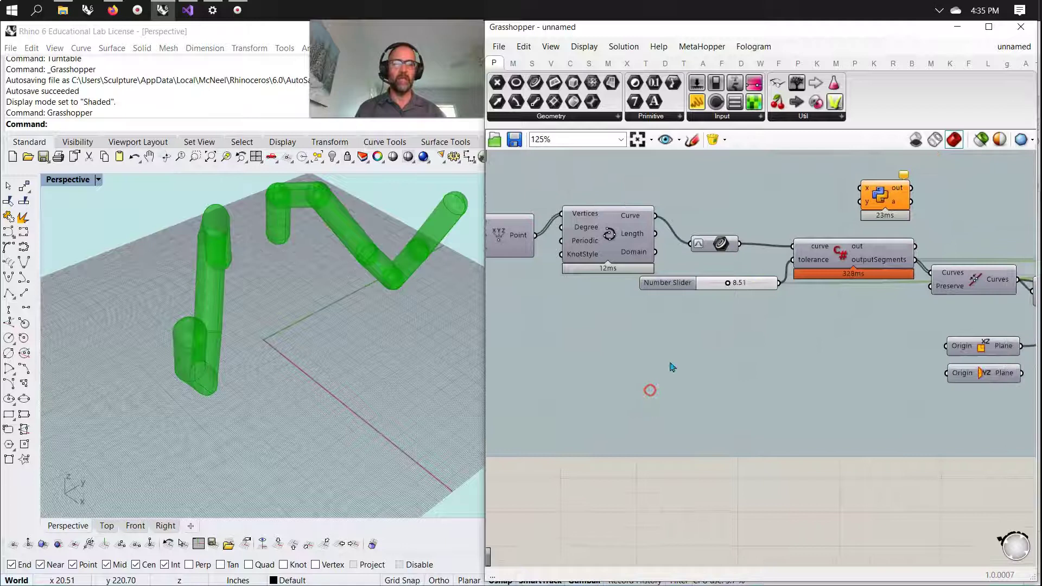
pyautogui.click(843, 256)
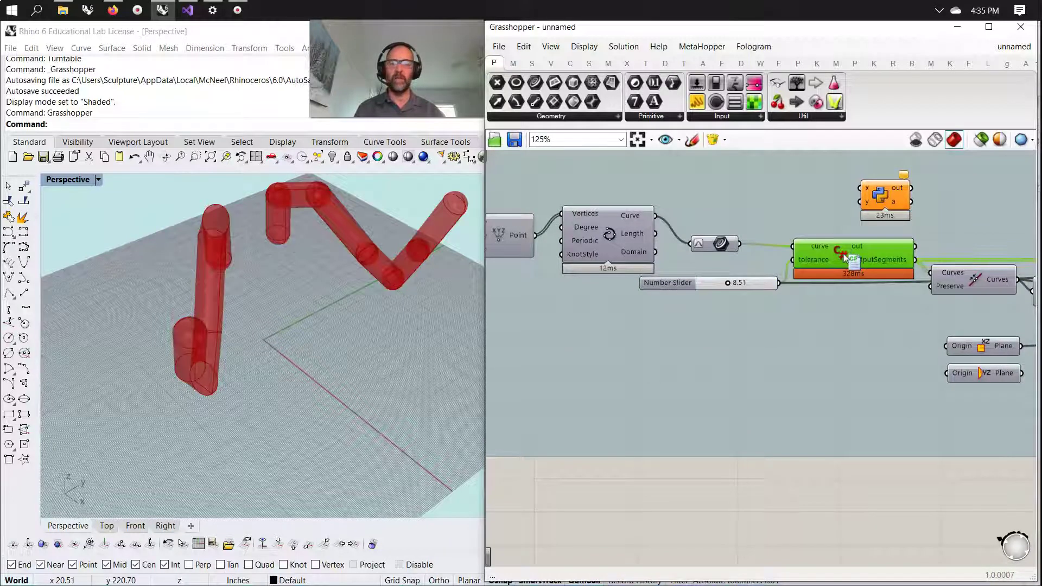
pyautogui.doubleClick(843, 256)
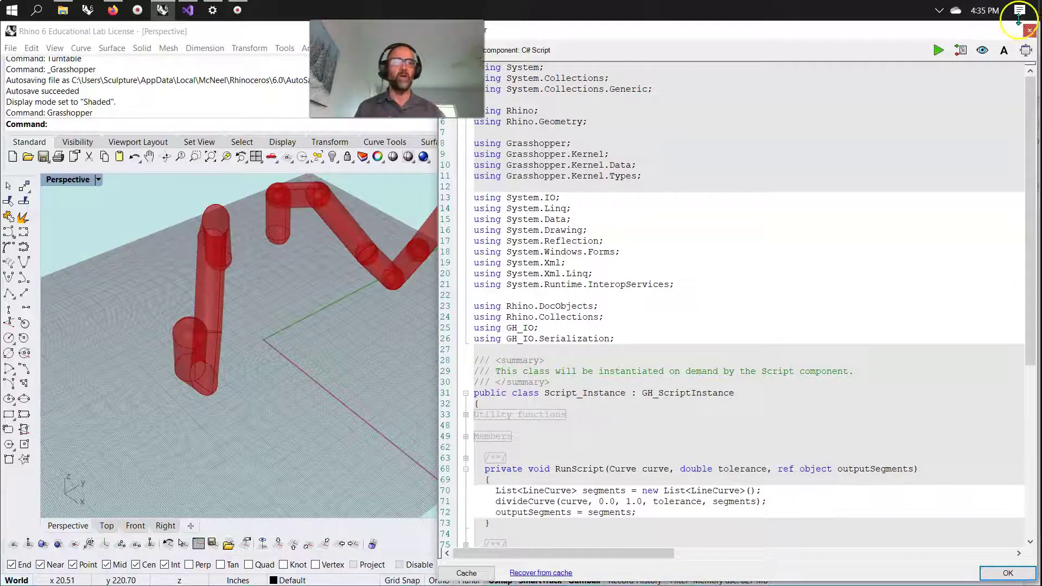
pyautogui.click(1029, 31)
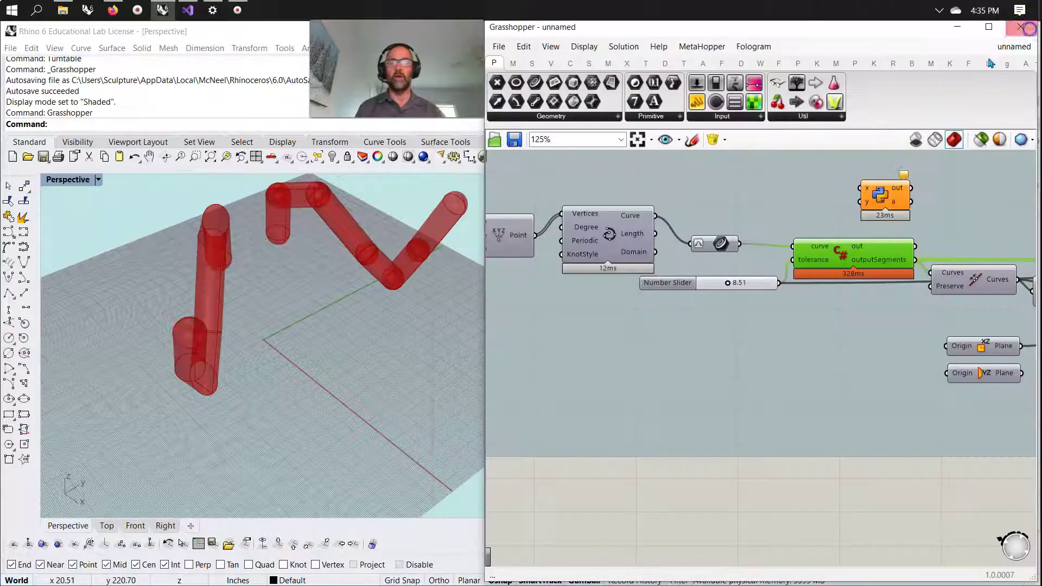
pyautogui.scroll(-3, 756, 330)
pyautogui.scroll(-3, 765, 325)
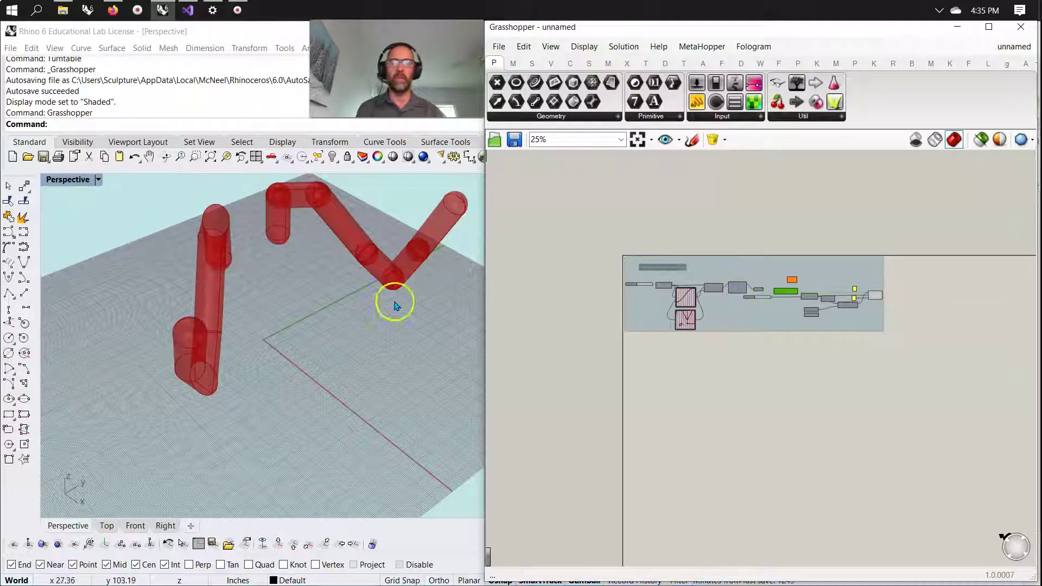
# Reshape the upper graph mapper's curve by moving its starting handle inward
pyautogui.click(329, 292)
pyautogui.click(713, 322)
pyautogui.scroll(8, 711, 318)
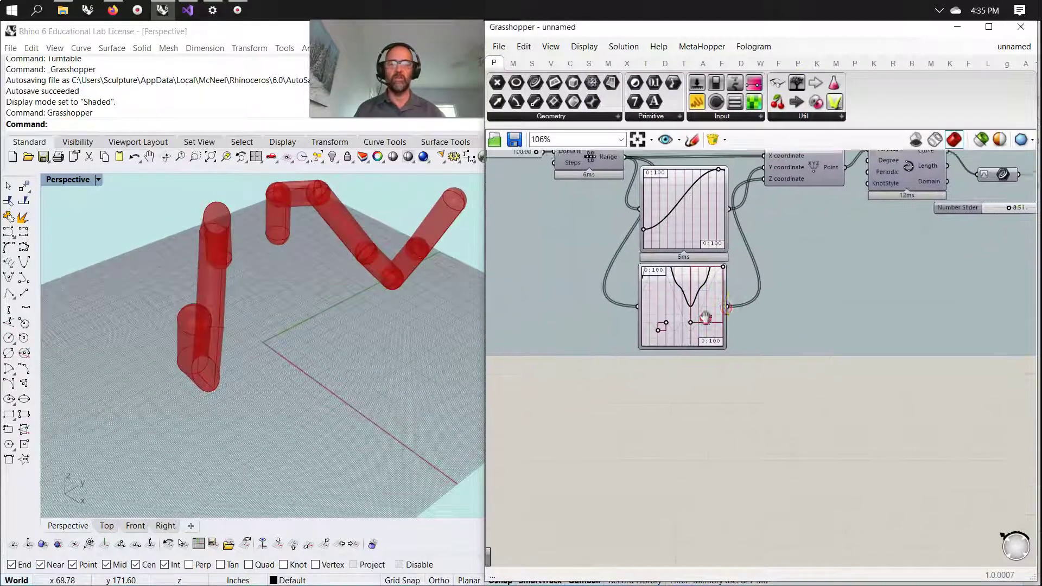
pyautogui.moveTo(608, 274); pyautogui.dragTo(653, 265)
# Examine the reshaped model and the Number Slider, Range and graph mapper components feeding the curve
pyautogui.scroll(-8, 654, 266)
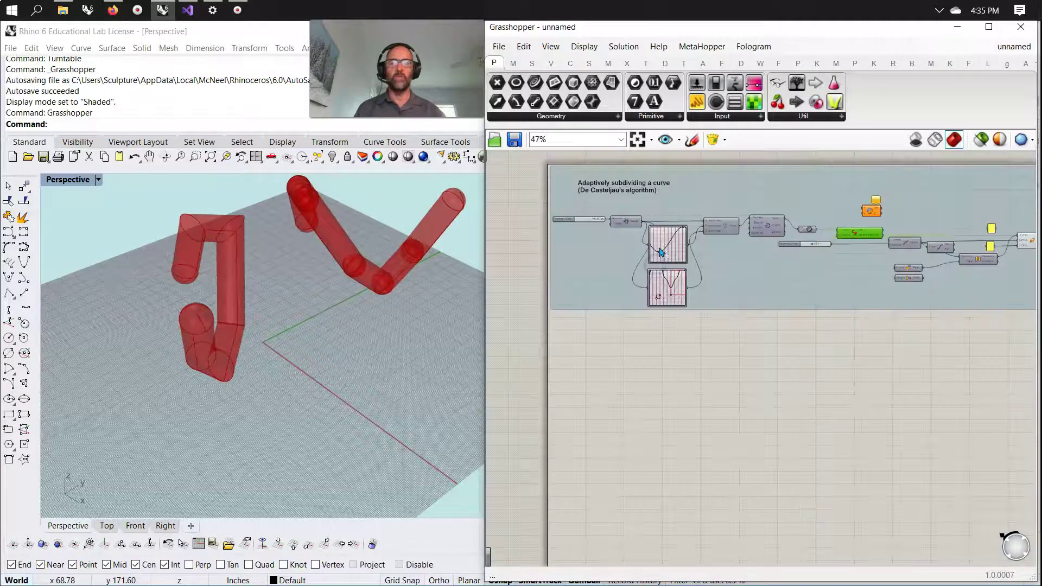
pyautogui.moveTo(608, 253); pyautogui.dragTo(619, 240, button='right')
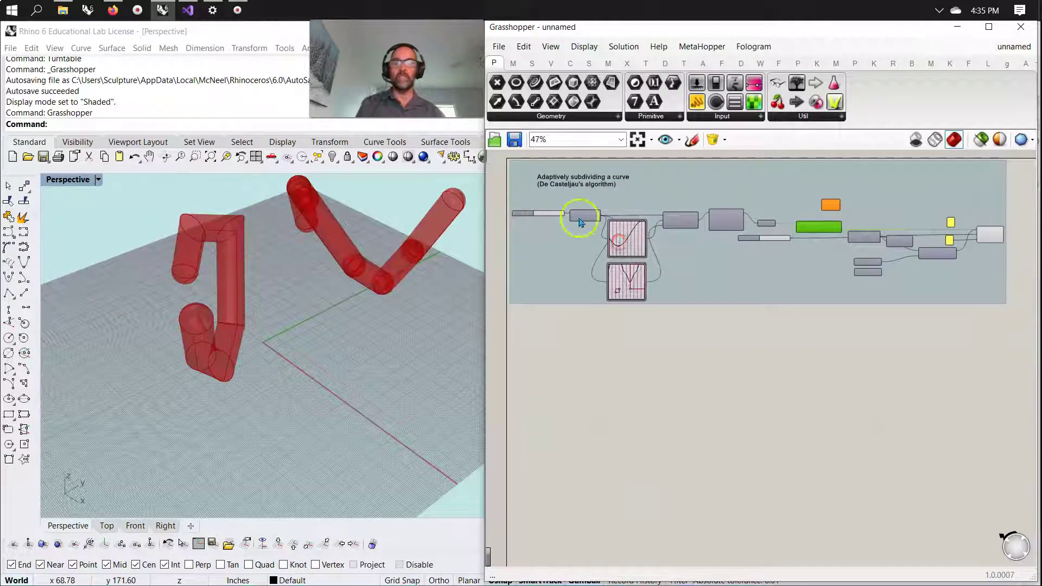
pyautogui.scroll(4, 567, 250)
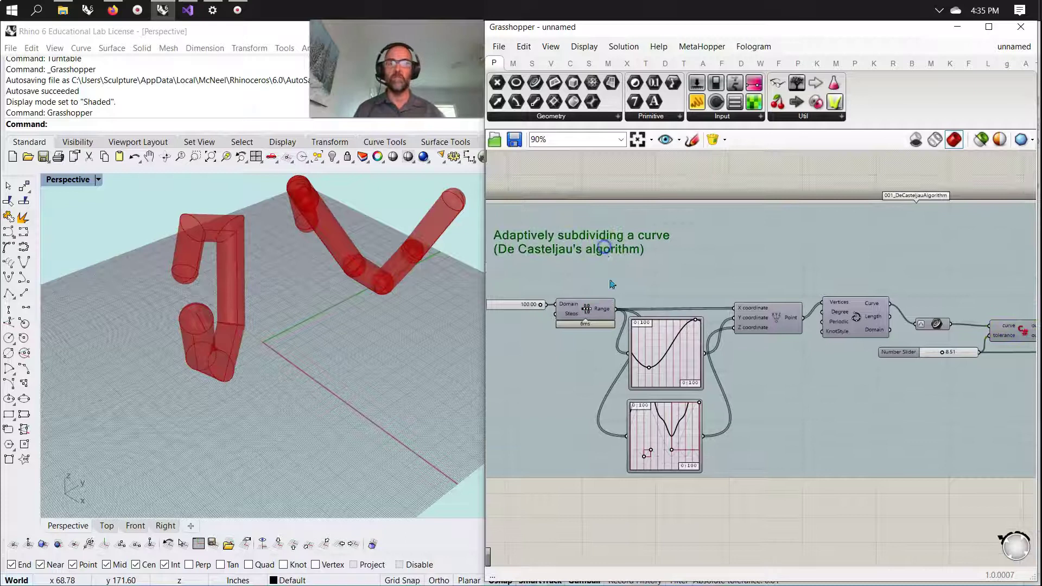
pyautogui.moveTo(530, 379); pyautogui.dragTo(637, 338, button='right')
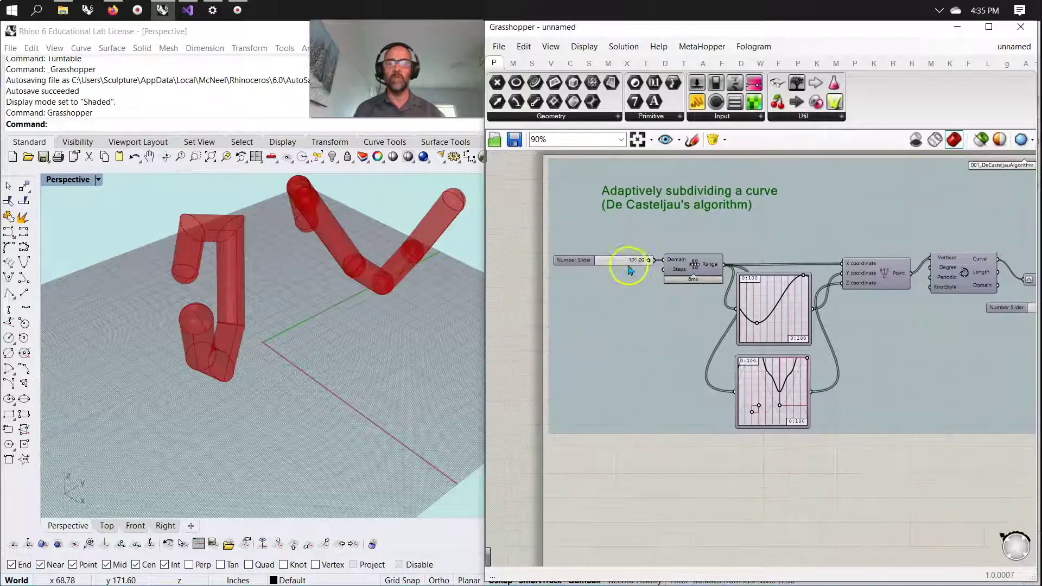
pyautogui.moveTo(690, 277); pyautogui.dragTo(749, 293, button='right')
pyautogui.scroll(-4, 761, 322)
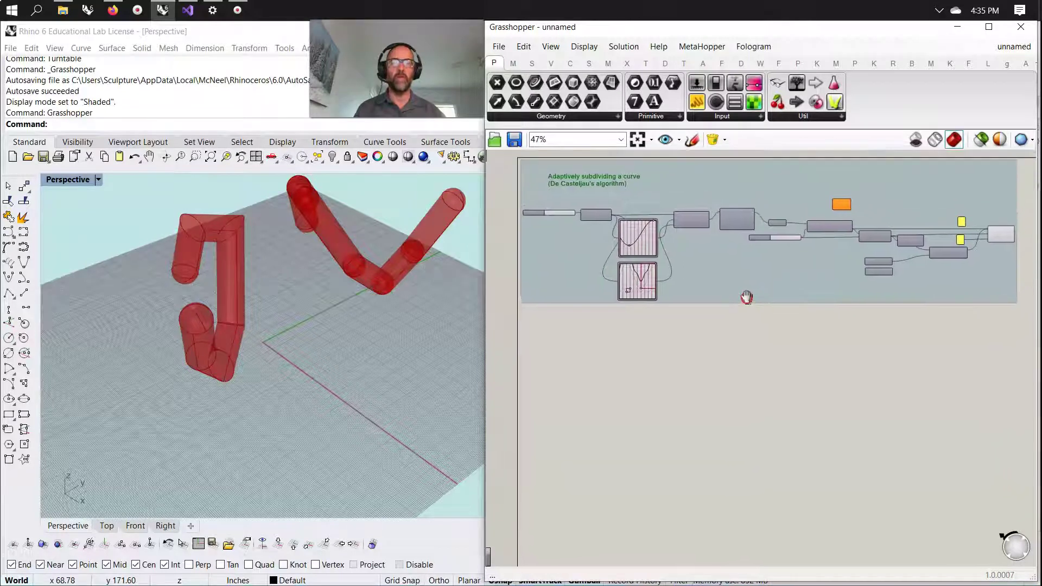
# Place a Panel and a Param Viewer on the empty canvas below the De Casteljau group
pyautogui.scroll(3, 751, 295)
pyautogui.moveTo(767, 328); pyautogui.dragTo(770, 345, button='right')
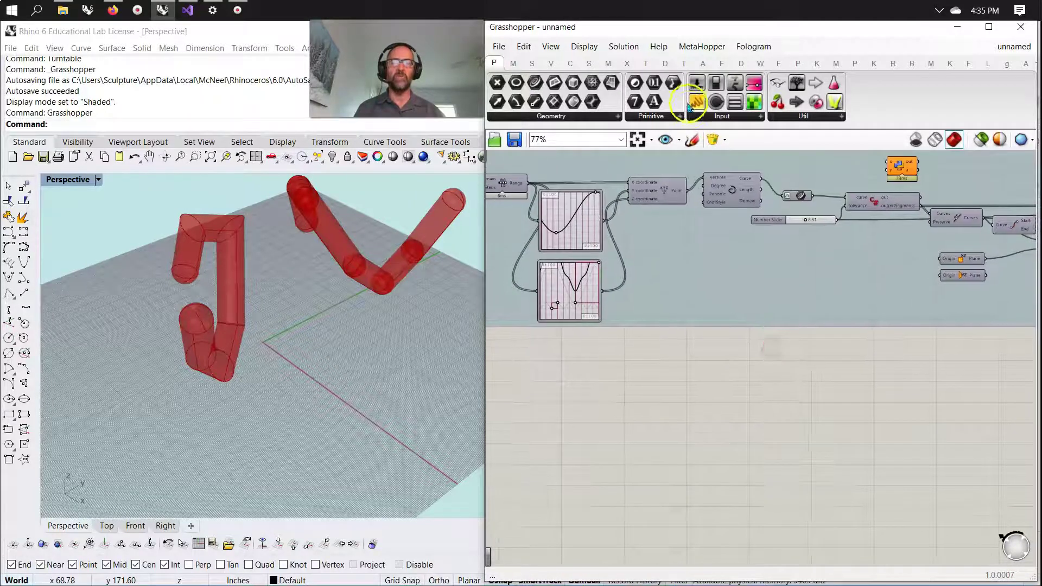
pyautogui.moveTo(699, 107); pyautogui.dragTo(663, 376)
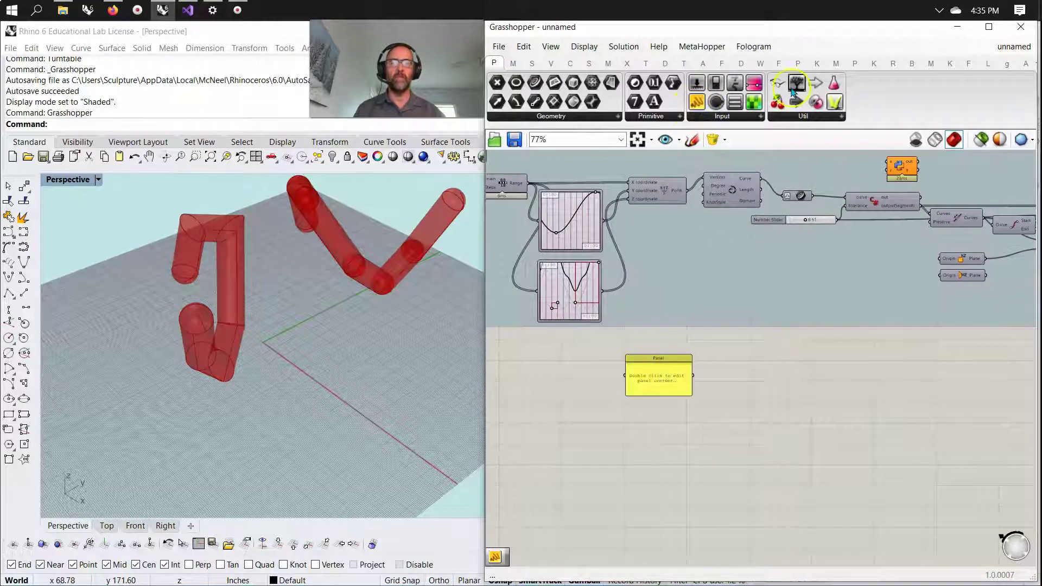
pyautogui.moveTo(685, 492); pyautogui.dragTo(656, 434)
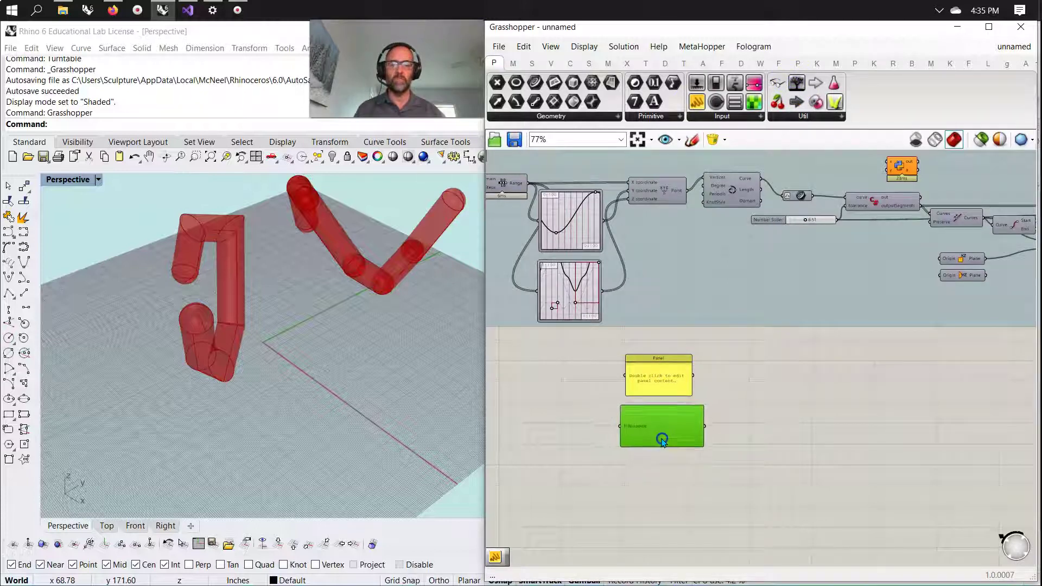
# Connect the lower graph mapper's output to the Panel and the Param Viewer, stacking both closer beneath the group
pyautogui.scroll(3, 666, 438)
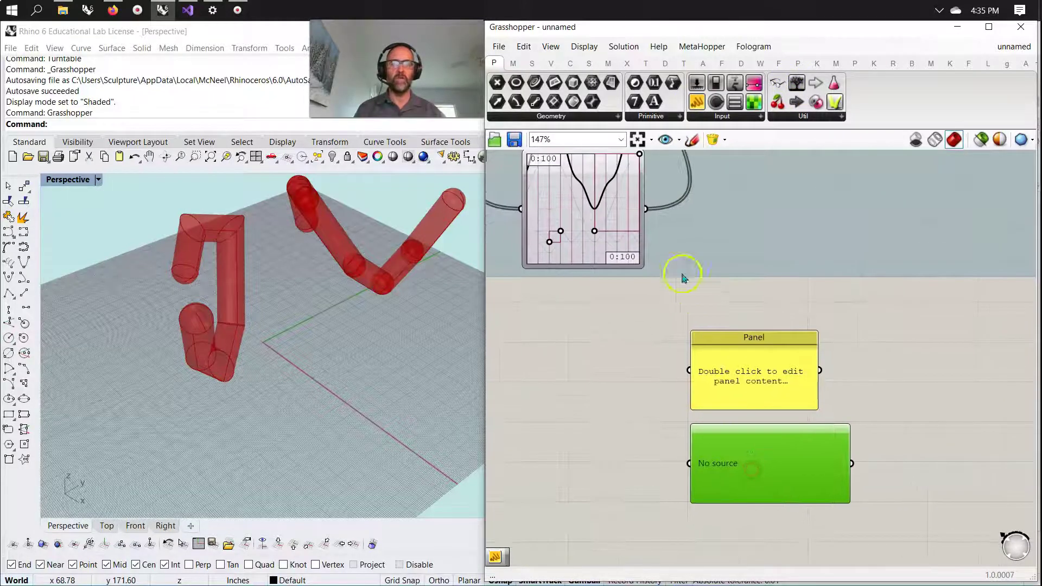
pyautogui.moveTo(647, 214); pyautogui.dragTo(689, 370)
pyautogui.moveTo(740, 397); pyautogui.dragTo(755, 337)
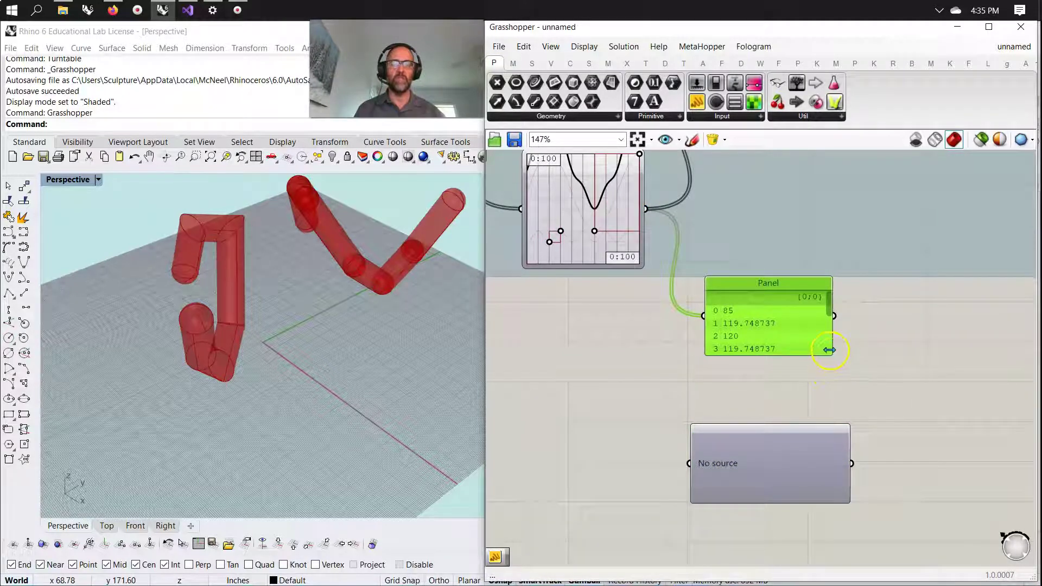
pyautogui.moveTo(781, 425); pyautogui.dragTo(797, 368)
pyautogui.moveTo(647, 209); pyautogui.dragTo(704, 405)
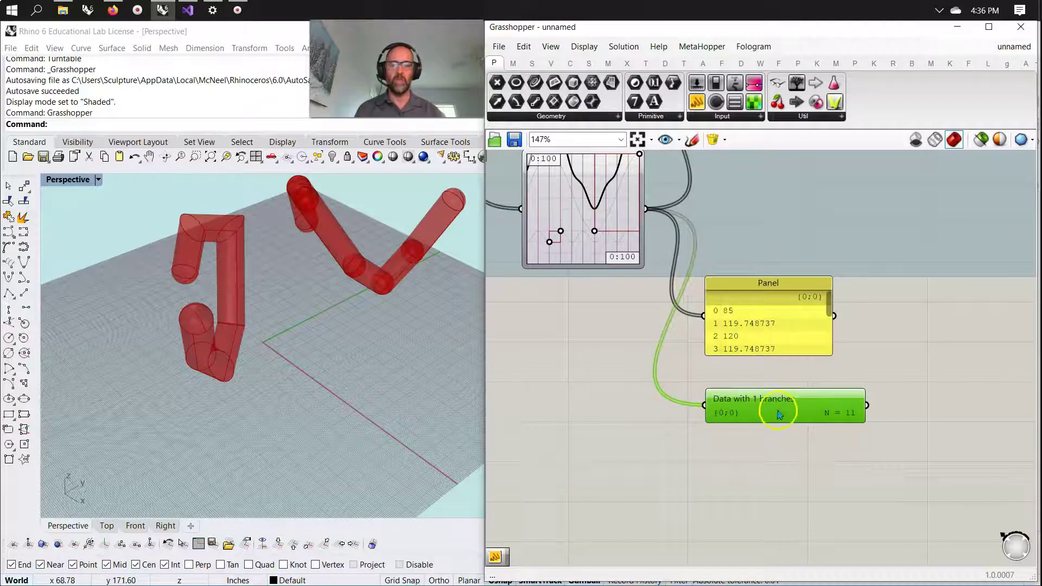
# Duplicate the Param Viewer directly below the original and switch the copy to its tree graph display
pyautogui.keyDown('alt'); pyautogui.moveTo(777, 414); pyautogui.dragTo(773, 466); pyautogui.keyUp('alt')
pyautogui.scroll(5, 792, 465)
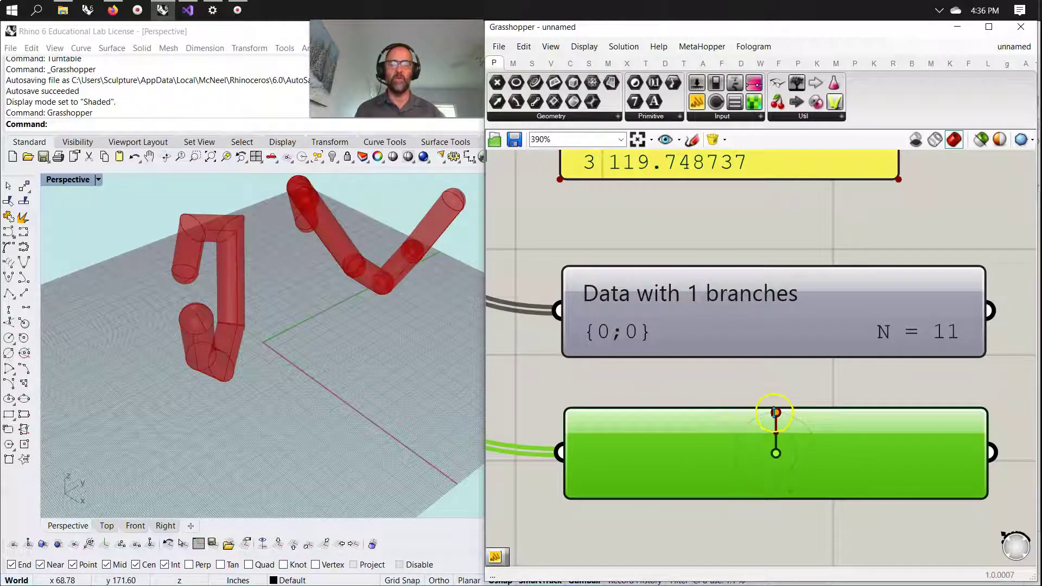
pyautogui.scroll(-8, 776, 413)
pyautogui.moveTo(788, 412); pyautogui.dragTo(793, 415, button='right')
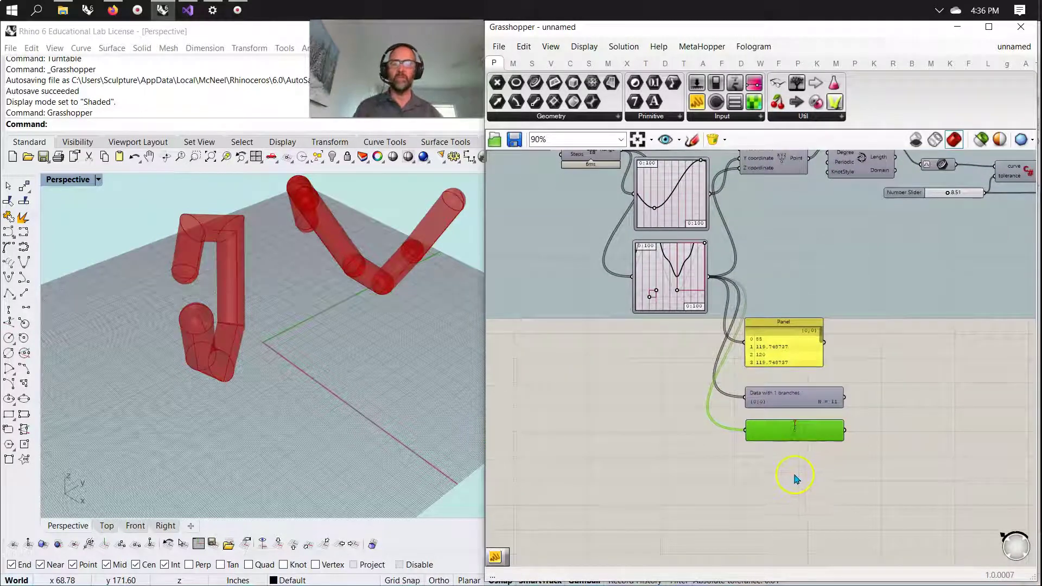
pyautogui.scroll(-4, 762, 442)
pyautogui.moveTo(765, 446); pyautogui.dragTo(707, 431, button='right')
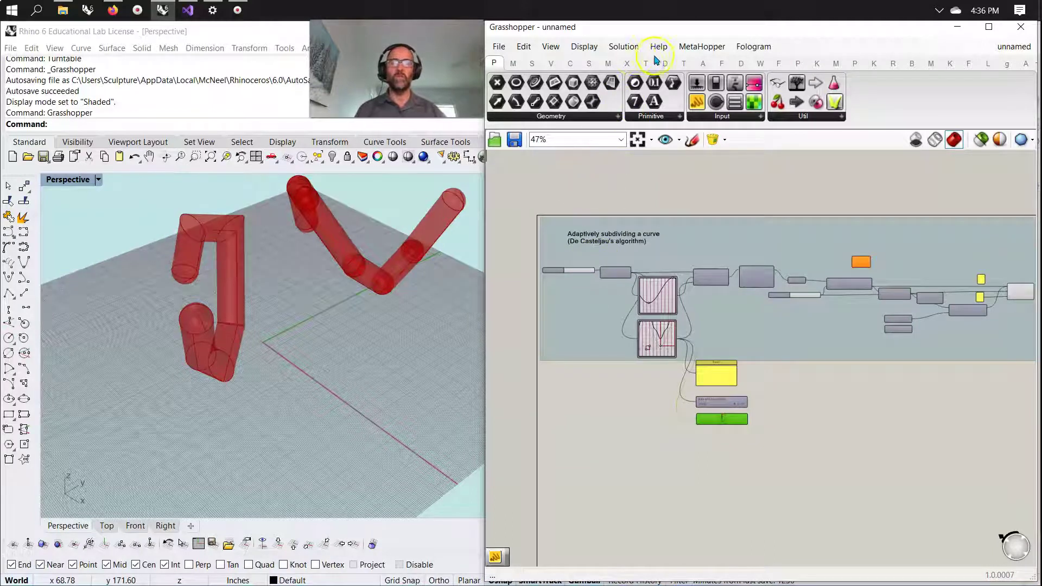
pyautogui.moveTo(664, 65)
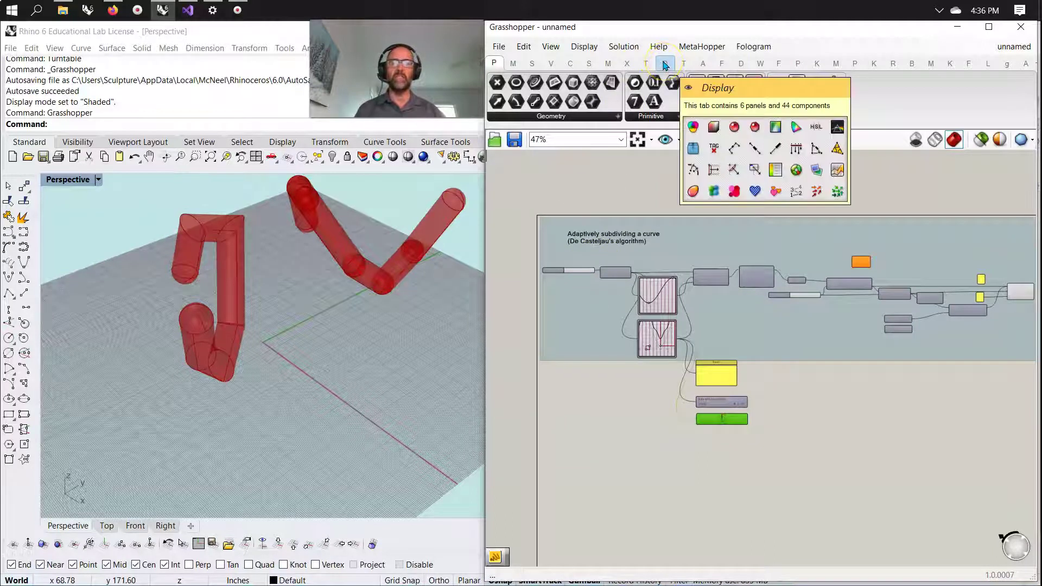
pyautogui.moveTo(497, 66)
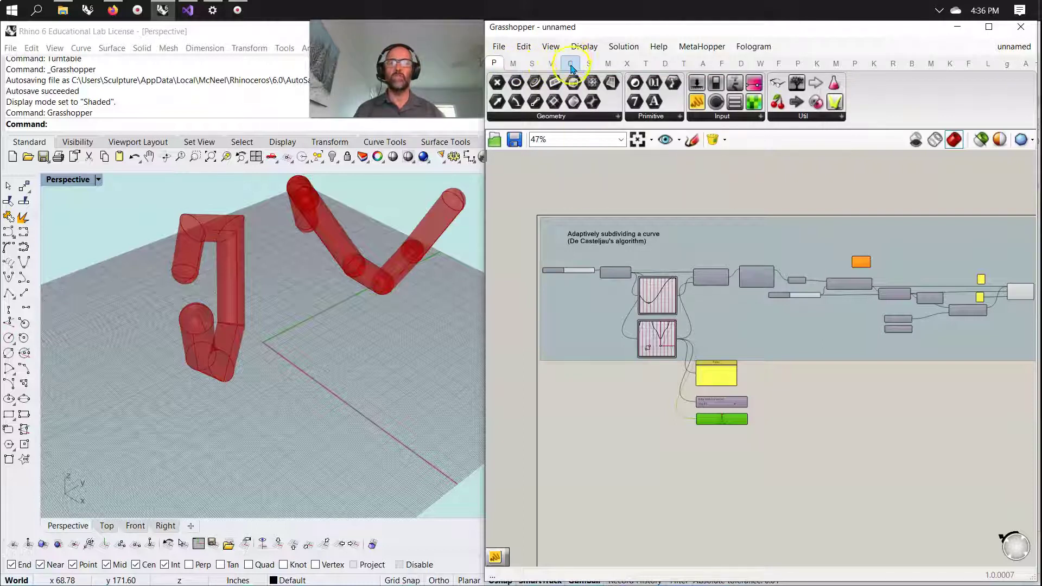
pyautogui.moveTo(571, 67)
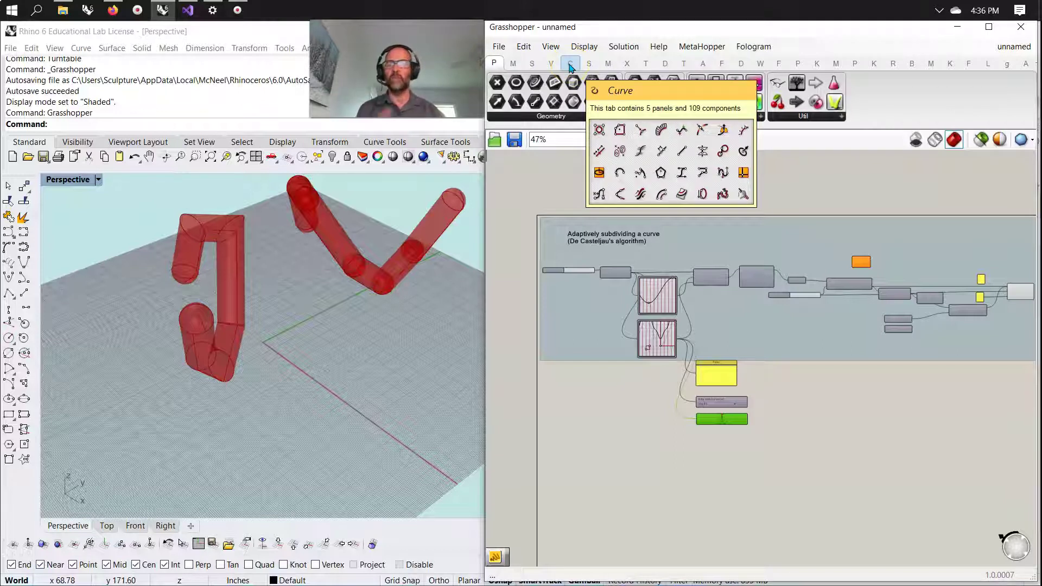
# Restore the four-viewport layout in Rhino and zoom all viewports to the model's extents
pyautogui.moveTo(353, 220); pyautogui.dragTo(321, 300, button='right')
pyautogui.moveTo(396, 342); pyautogui.dragTo(302, 240)
pyautogui.moveTo(363, 417); pyautogui.dragTo(341, 397, button='right')
pyautogui.moveTo(378, 343); pyautogui.dragTo(295, 302)
pyautogui.moveTo(297, 280); pyautogui.dragTo(274, 344, button='right')
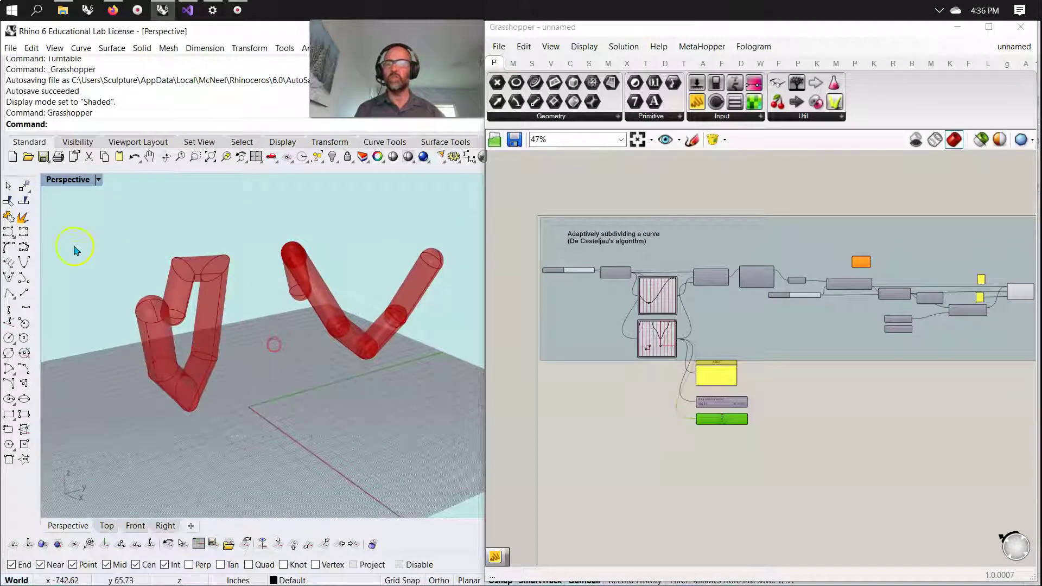
pyautogui.doubleClick(68, 179)
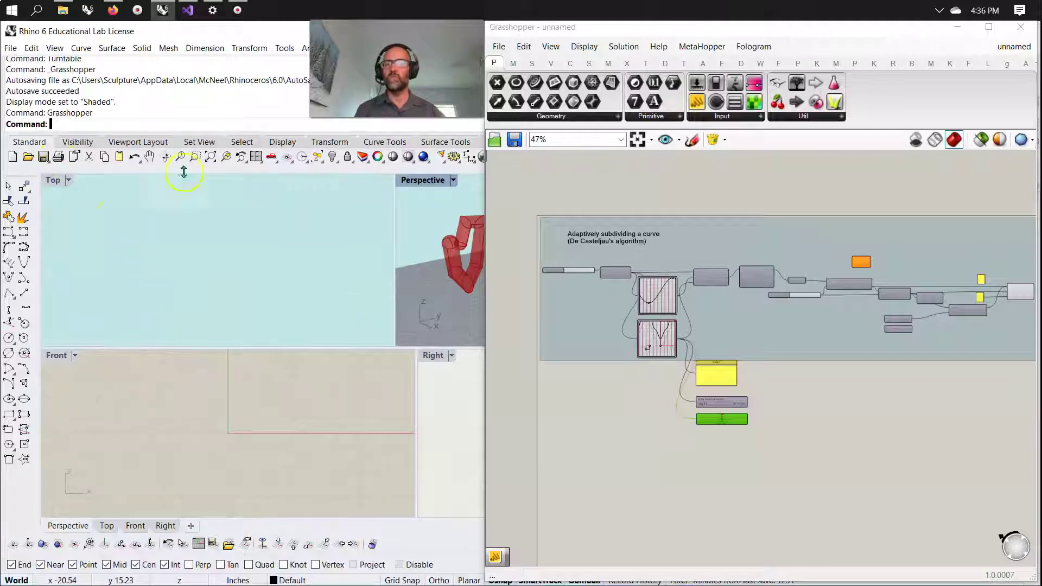
pyautogui.rightClick(211, 157)
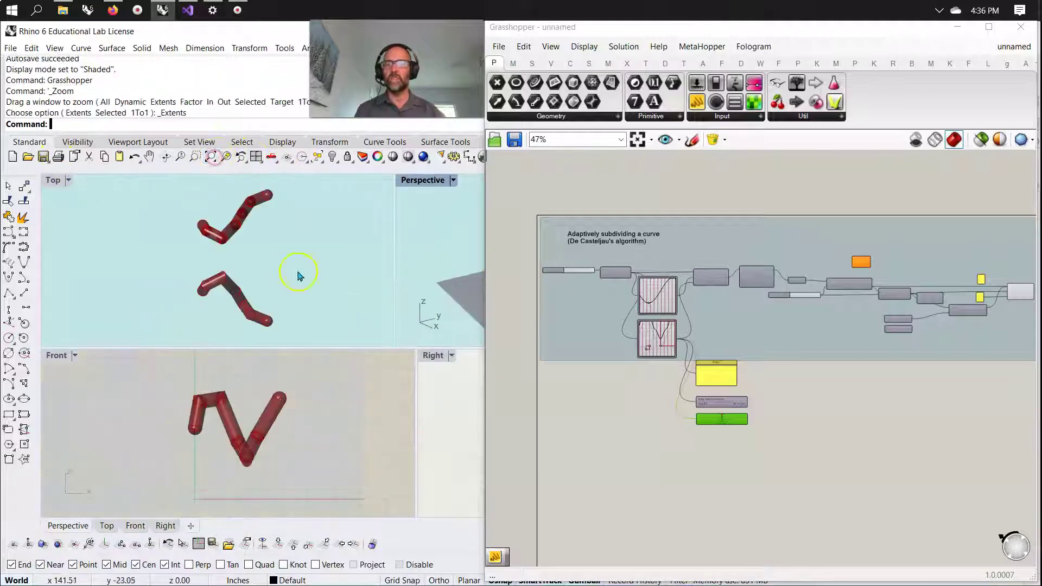
# Restore the Rhino window, stretch it to full screen height and widen the viewport area over the help panel
pyautogui.doubleClick(234, 37)
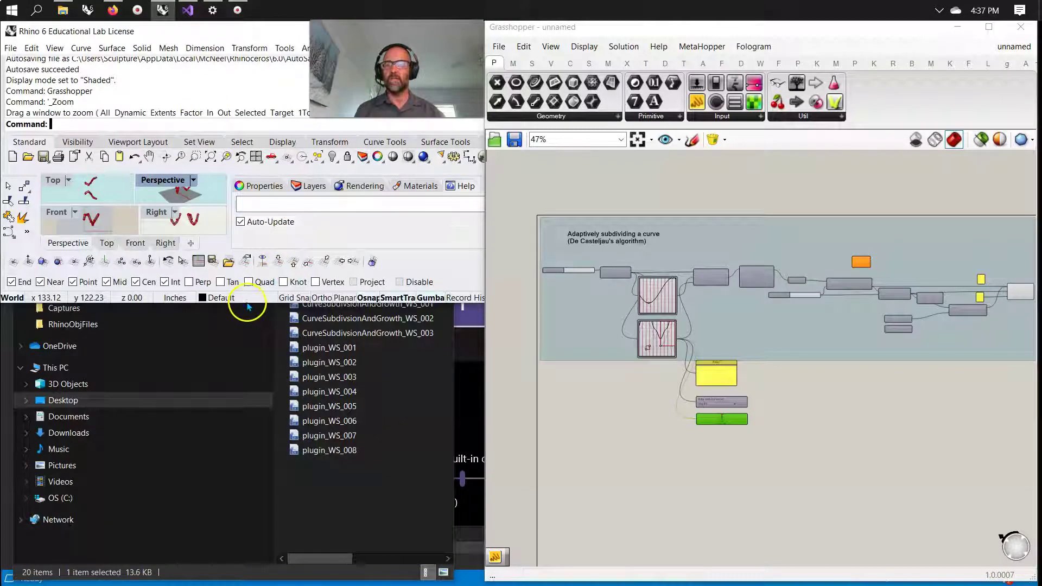
pyautogui.click(245, 298)
pyautogui.moveTo(247, 304); pyautogui.dragTo(248, 583)
pyautogui.click(237, 367)
pyautogui.moveTo(229, 366); pyautogui.dragTo(460, 354)
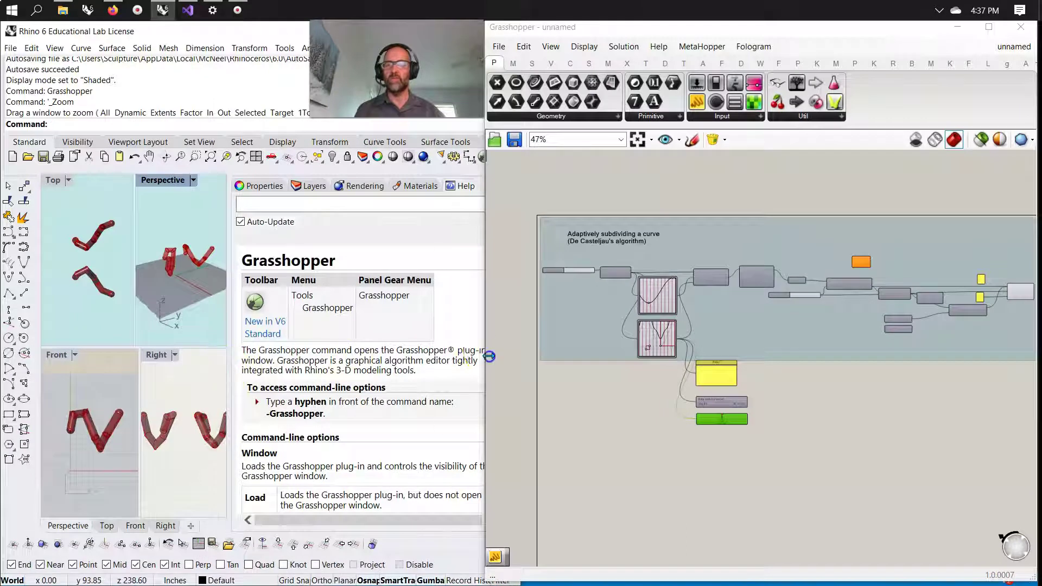
pyautogui.moveTo(414, 288)
pyautogui.mouseDown(button='right')
pyautogui.moveTo(396, 313)
pyautogui.moveTo(383, 298)
pyautogui.moveTo(398, 280)
pyautogui.mouseUp(button='right')
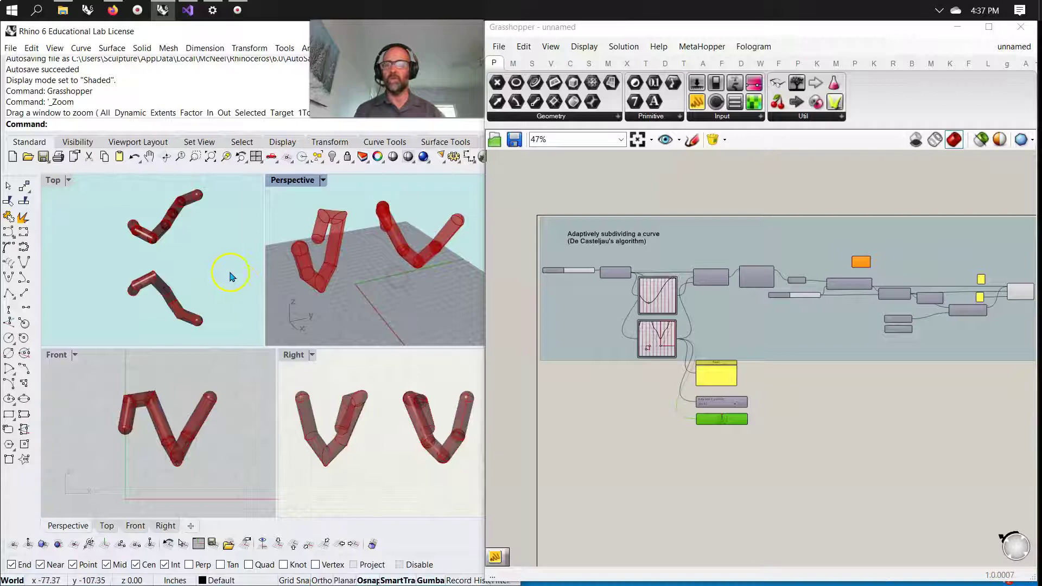
# Set the Number Slider feeding the C# component's tolerance to 12.69 and view the changed model
pyautogui.scroll(4, 820, 345)
pyautogui.moveTo(775, 297)
pyautogui.mouseDown()
pyautogui.moveTo(761, 298)
pyautogui.moveTo(789, 297)
pyautogui.moveTo(774, 303)
pyautogui.moveTo(784, 303)
pyautogui.mouseUp()
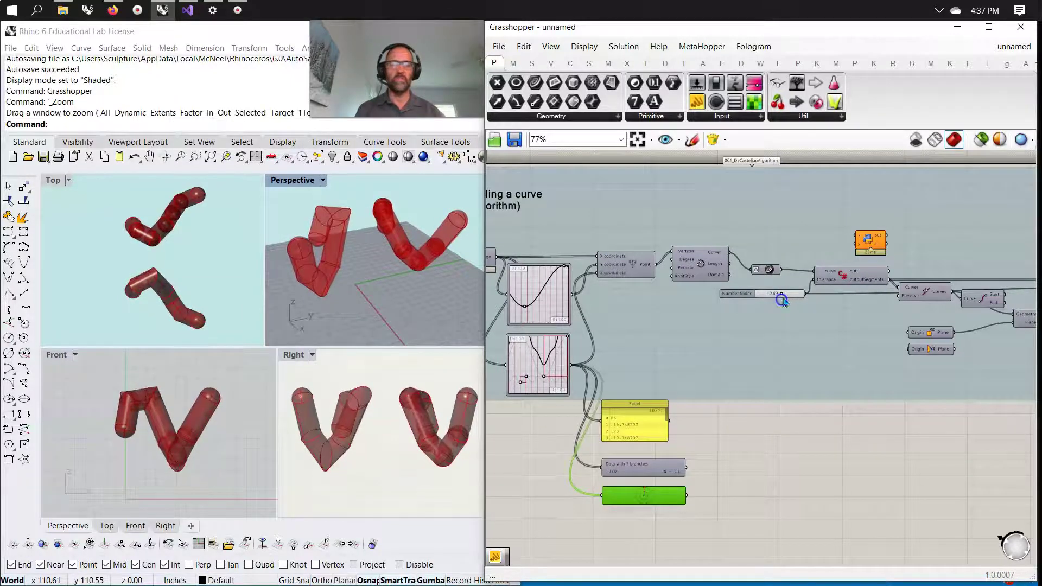
pyautogui.moveTo(384, 298); pyautogui.dragTo(405, 279, button='right')
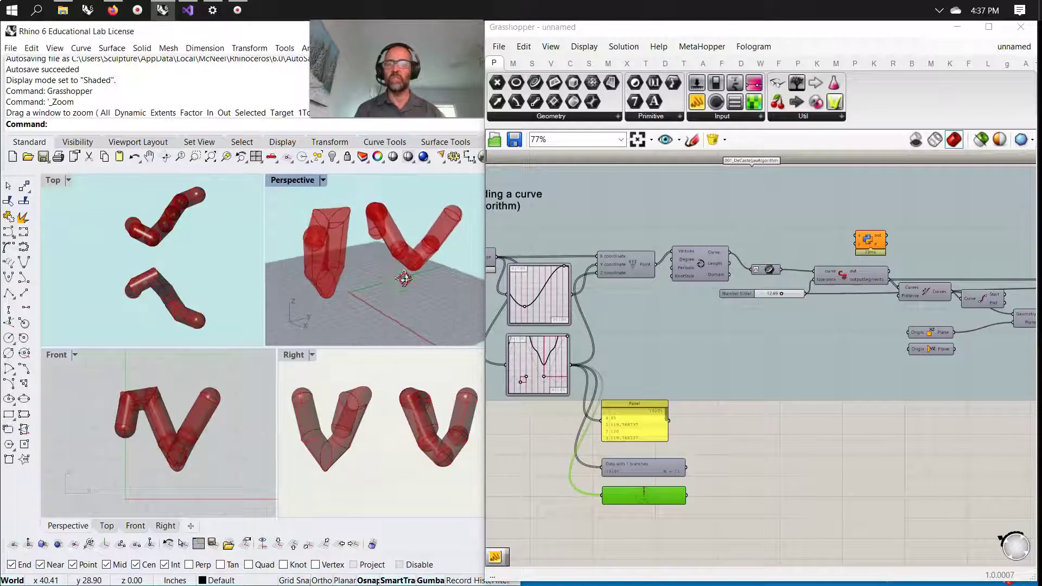
# Bake the Pipe component's output into Rhino with the default attributes and clear the component selection
pyautogui.scroll(-5, 886, 351)
pyautogui.moveTo(874, 360); pyautogui.dragTo(735, 379, button='right')
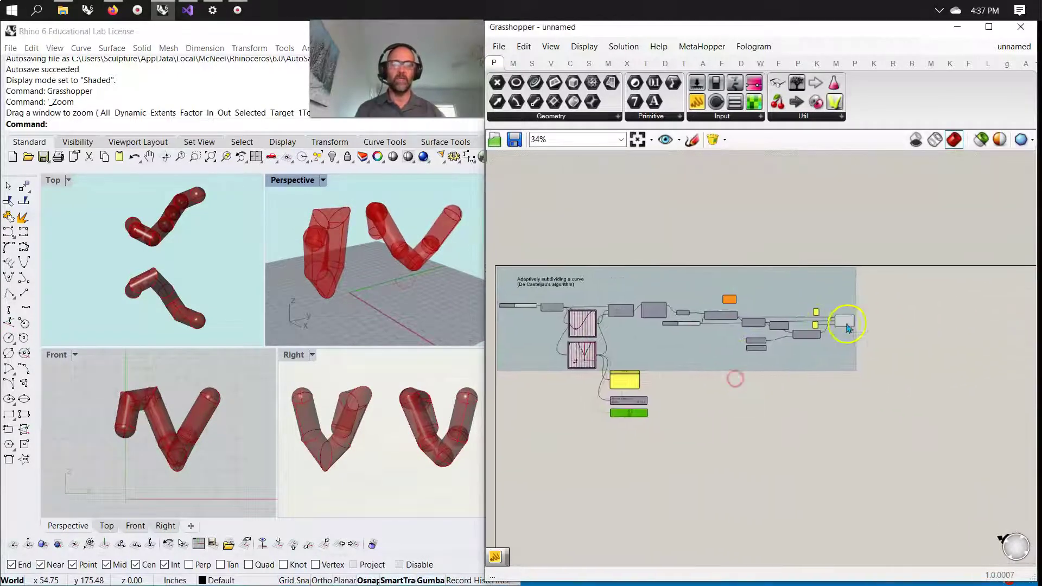
pyautogui.click(847, 324)
pyautogui.moveTo(890, 420); pyautogui.dragTo(773, 466, button='right')
pyautogui.scroll(9, 765, 400)
pyautogui.moveTo(697, 355); pyautogui.dragTo(789, 420, button='right')
pyautogui.rightClick(755, 308)
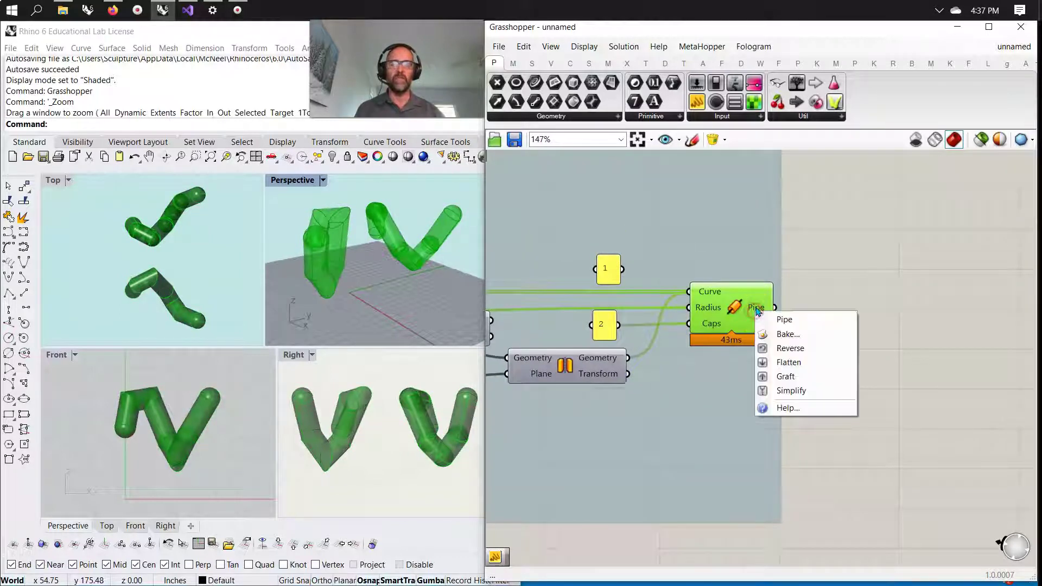
pyautogui.click(785, 335)
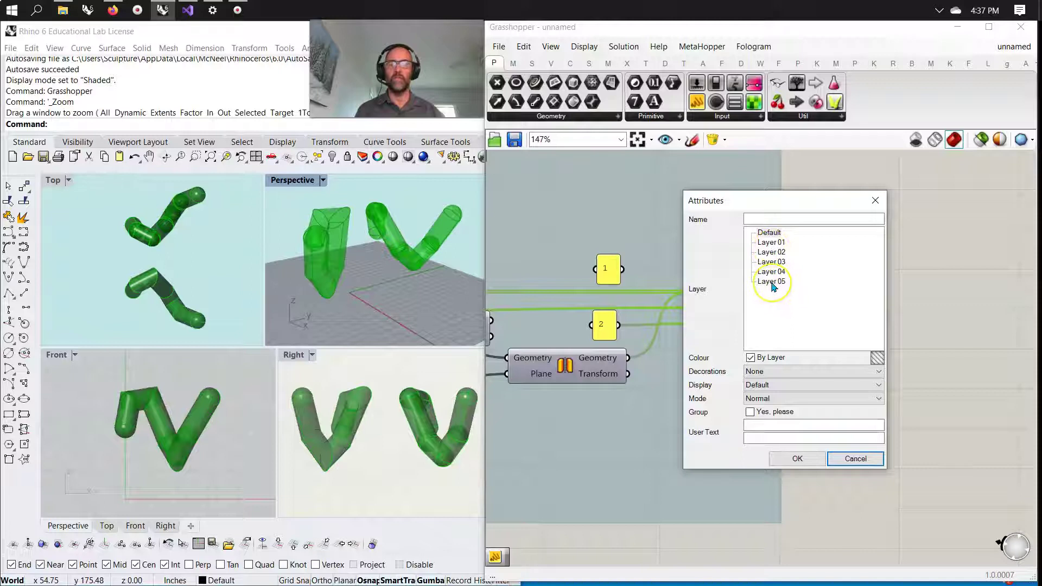
pyautogui.click(797, 460)
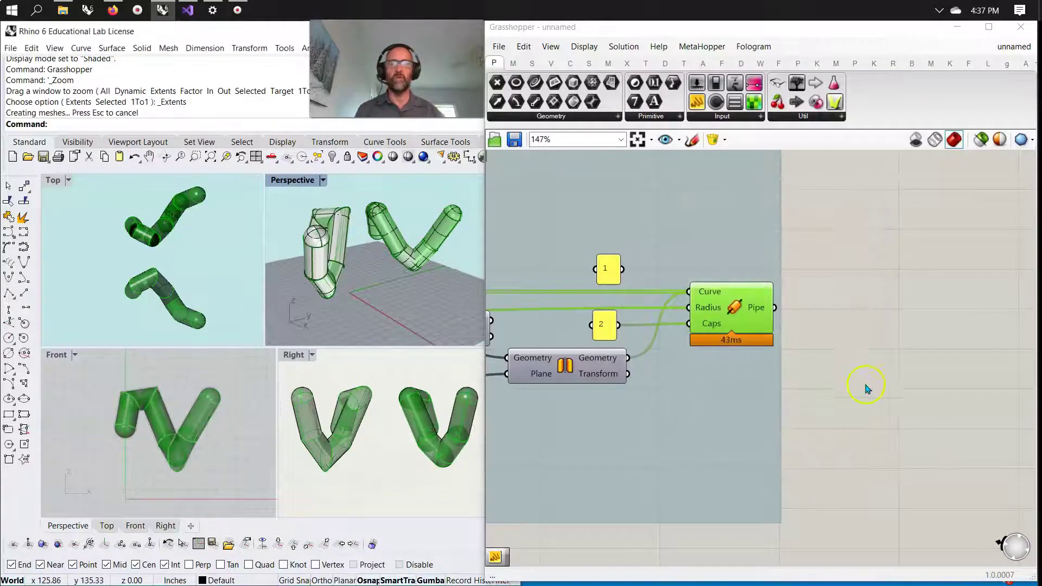
pyautogui.click(875, 343)
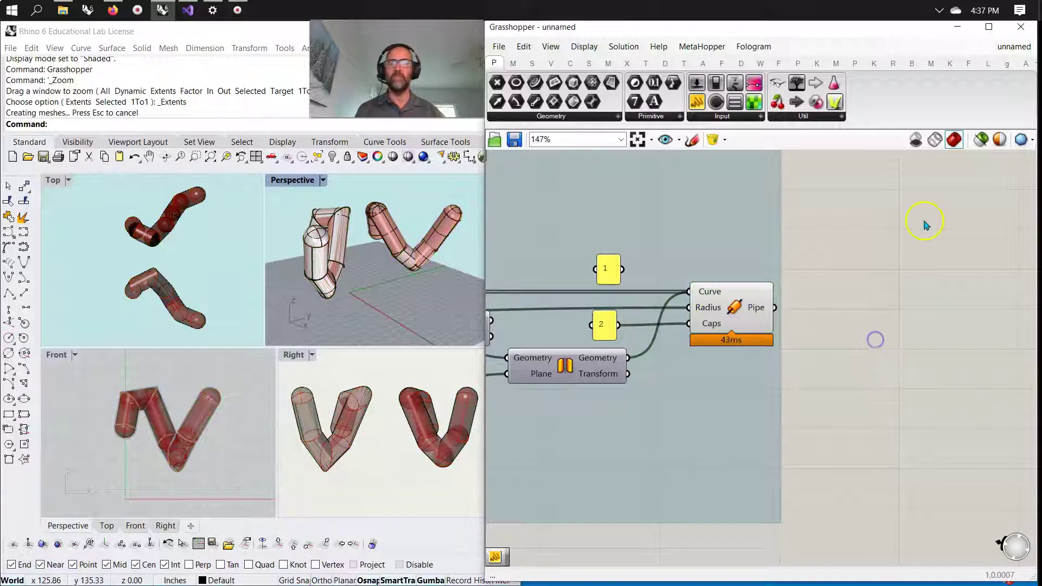
# Limit preview drawing to selected components only and test it by selecting and deselecting the Pipe component
pyautogui.click(981, 139)
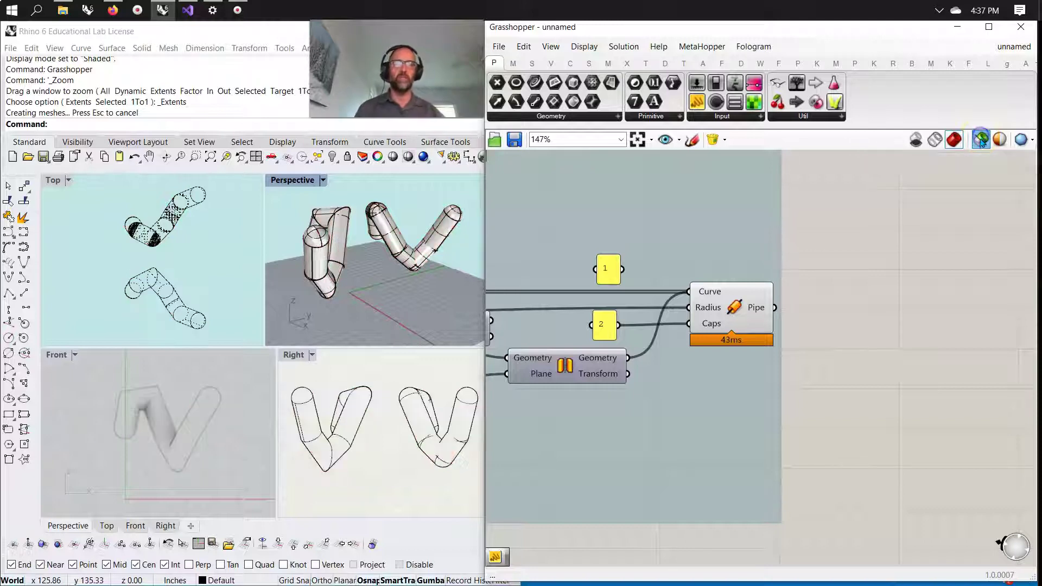
pyautogui.click(753, 322)
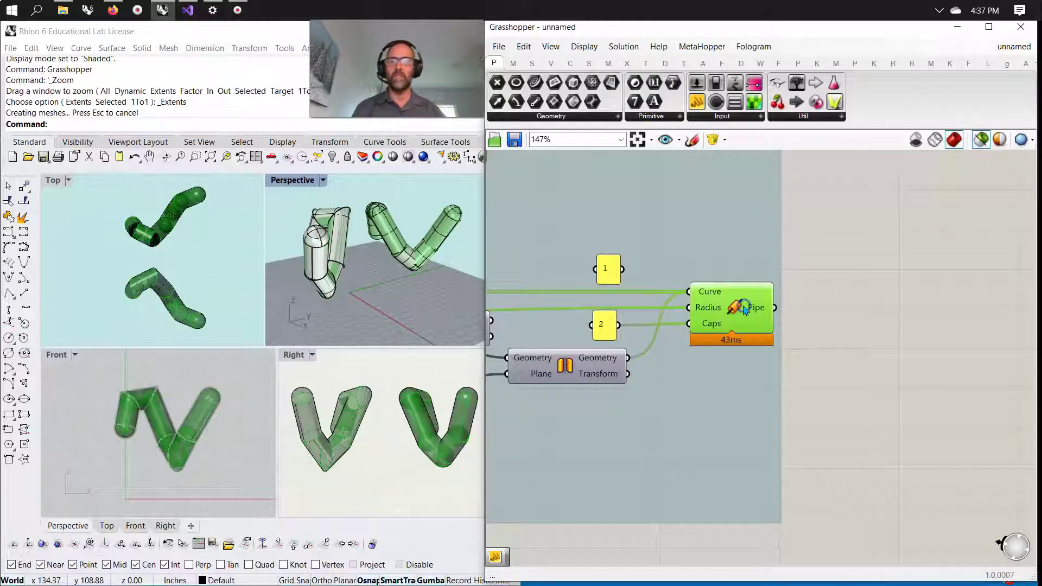
pyautogui.click(868, 332)
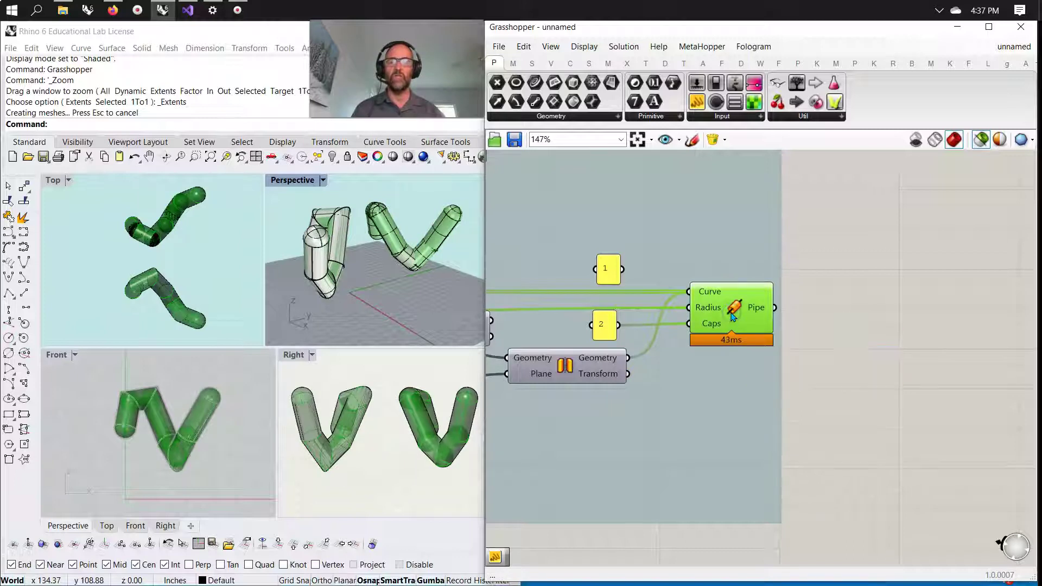
# Examine the definition around the Python and C# script components, the tolerance slider and the mirror planes
pyautogui.scroll(-8, 744, 421)
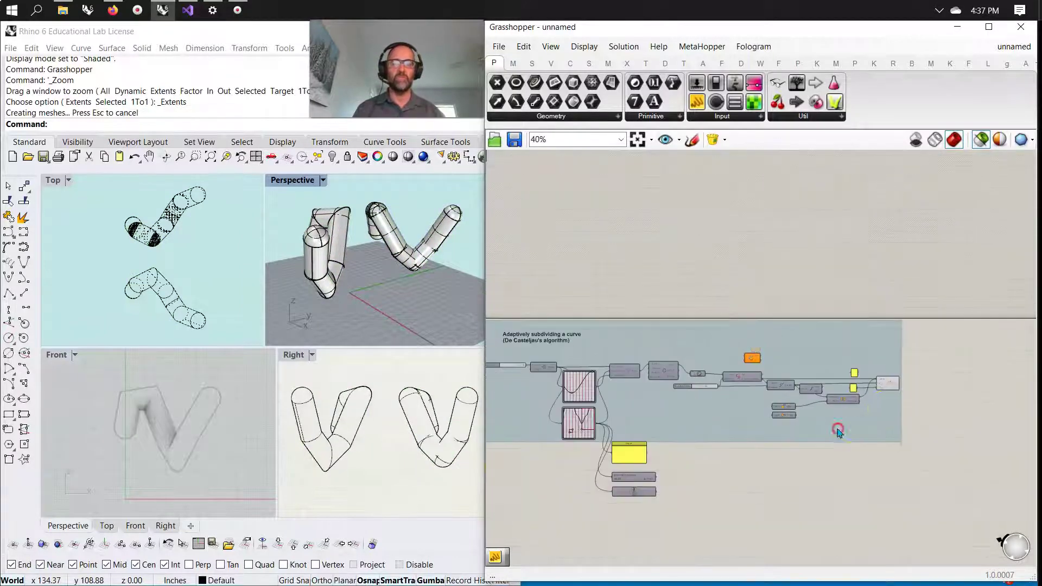
pyautogui.moveTo(842, 430); pyautogui.dragTo(914, 410, button='right')
pyautogui.scroll(3, 775, 372)
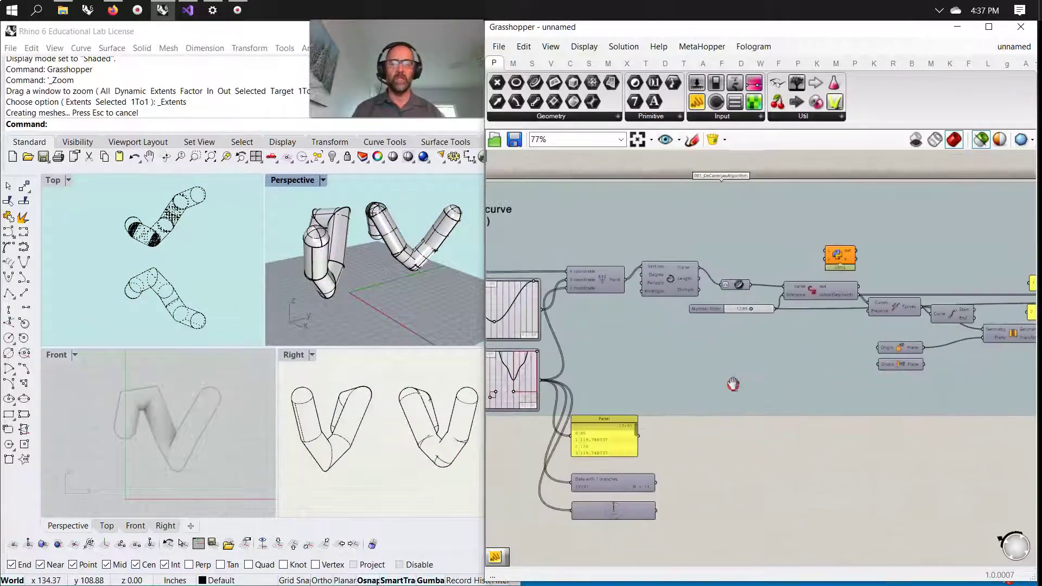
pyautogui.scroll(-2, 705, 378)
pyautogui.click(513, 310)
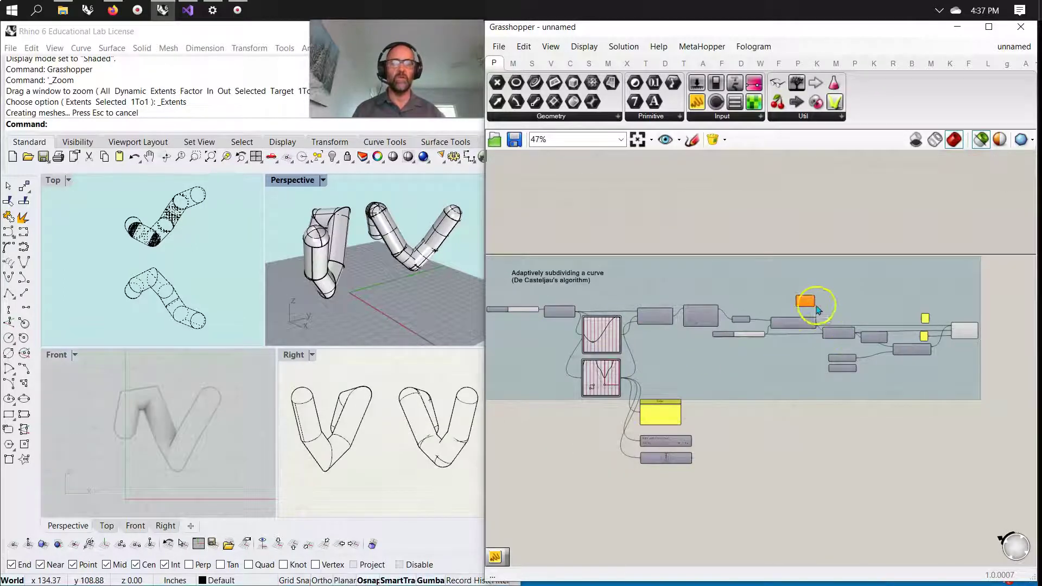
pyautogui.scroll(5, 808, 298)
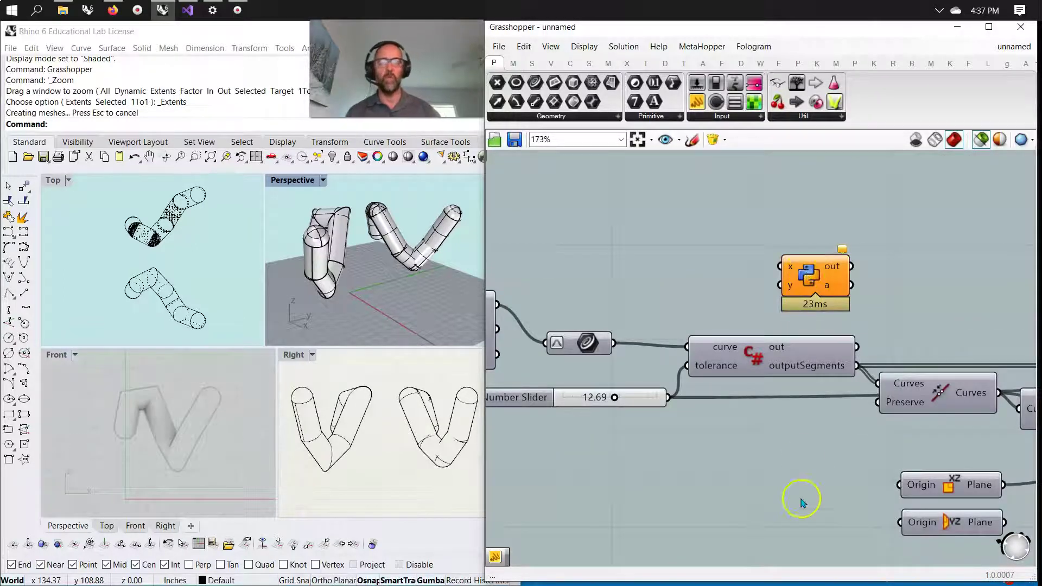
pyautogui.scroll(-5, 801, 502)
pyautogui.moveTo(751, 499); pyautogui.dragTo(746, 423, button='right')
pyautogui.scroll(-1, 765, 447)
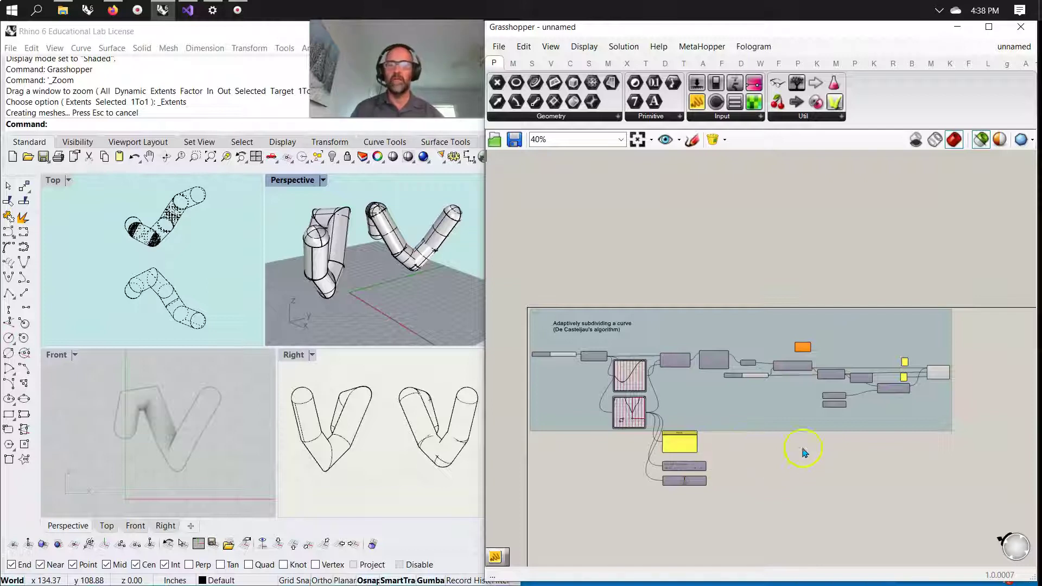
# Select individual baked polysurfaces in the Perspective, Right and Top viewports to inspect them separately
pyautogui.click(396, 239)
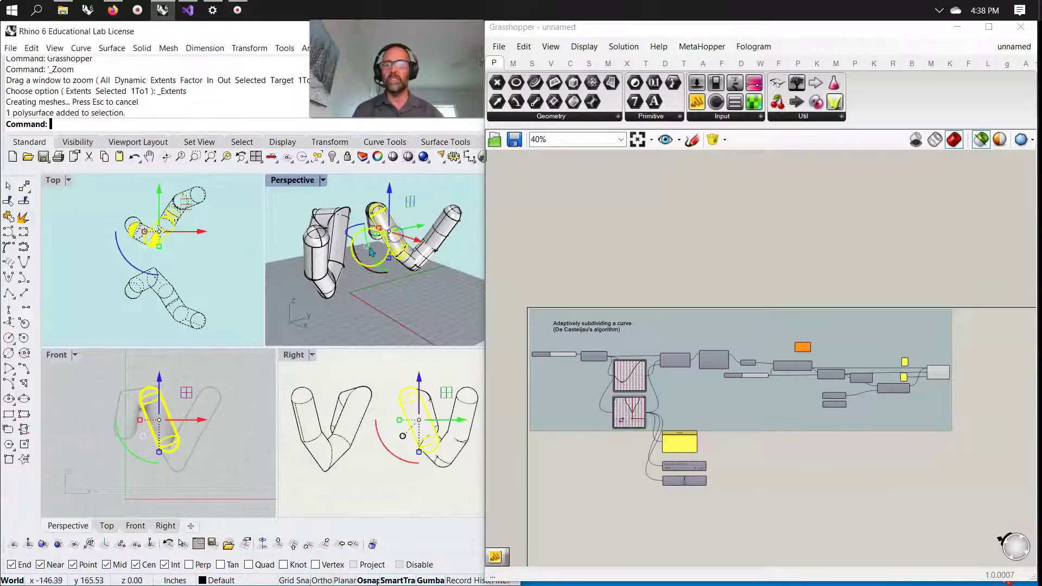
pyautogui.click(325, 239)
pyautogui.click(404, 264)
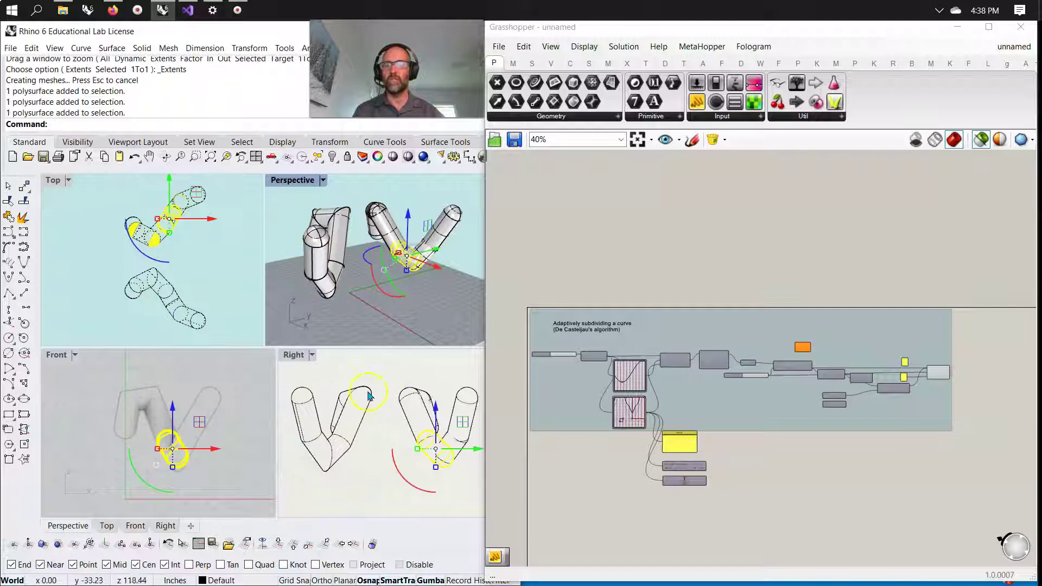
pyautogui.click(329, 460)
pyautogui.click(137, 241)
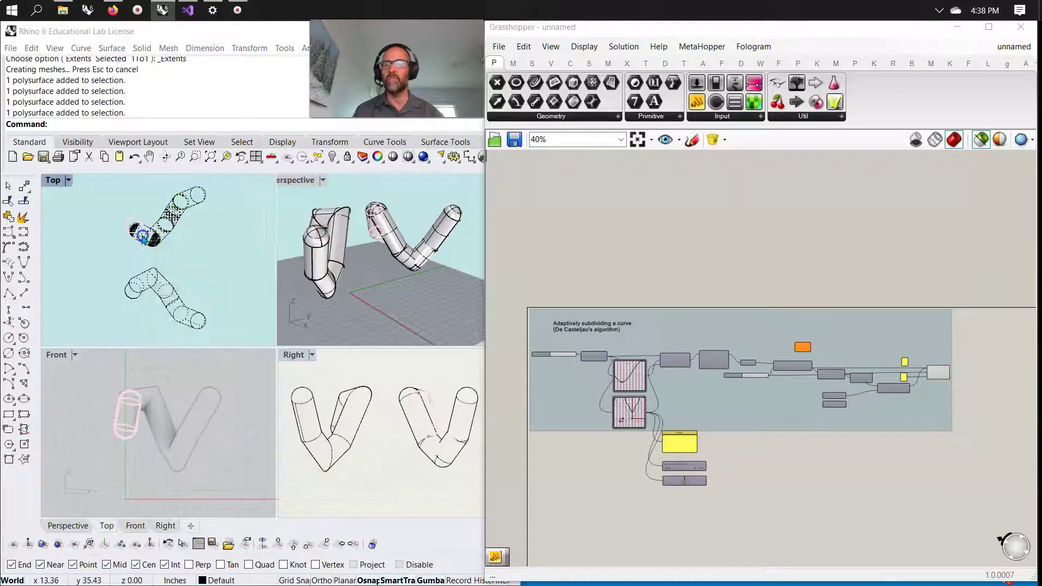
# Scale the baked pipe nearest in the Perspective viewport by a negative 3D gumball factor, inverting it through its centre
pyautogui.click(340, 242)
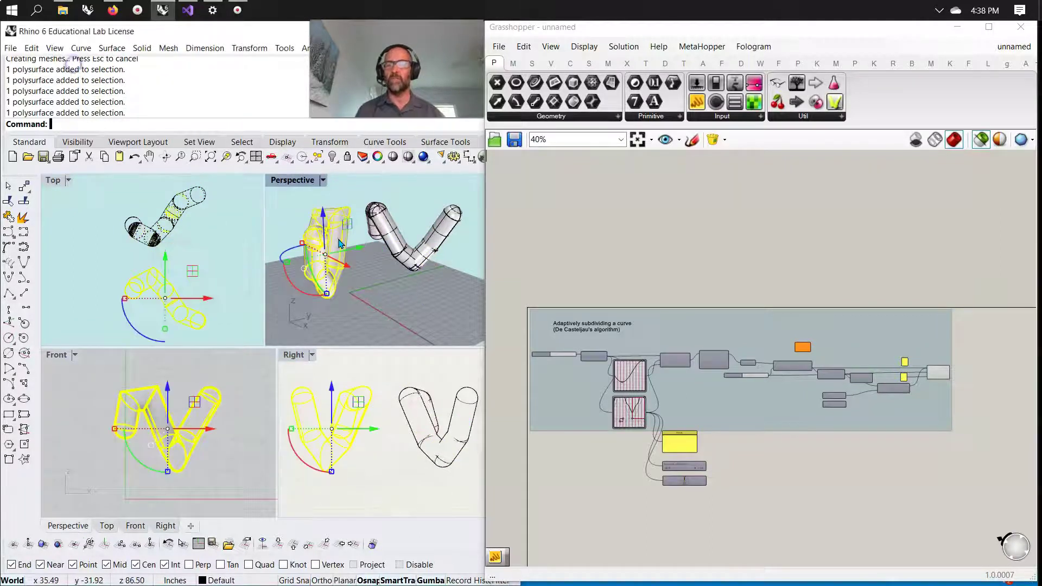
pyautogui.moveTo(287, 261); pyautogui.dragTo(265, 262)
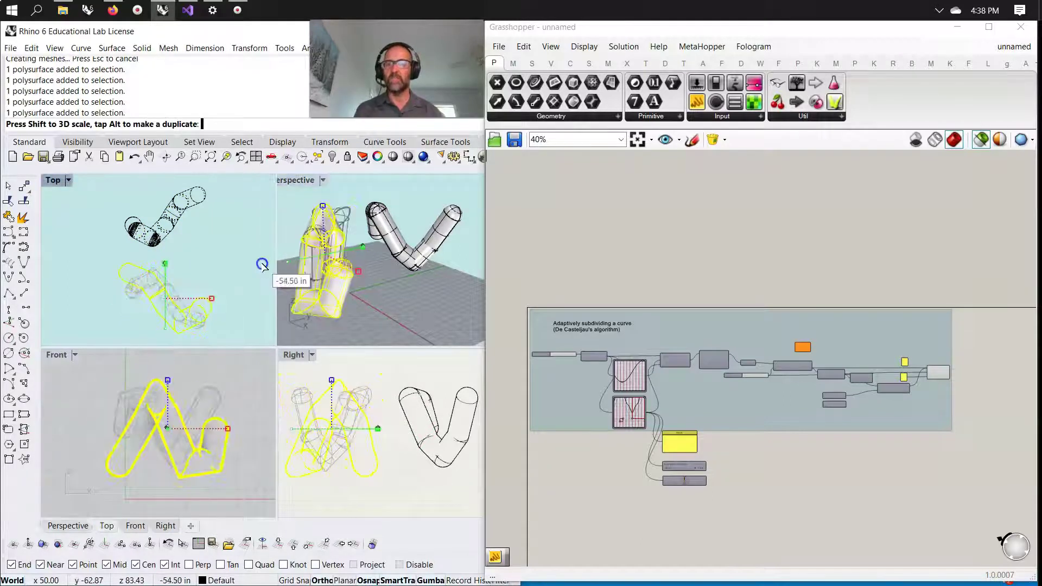
pyautogui.click(360, 302)
pyautogui.moveTo(360, 302); pyautogui.dragTo(379, 279, button='right')
# Select the Pipe component to preview it and reshape the upper graph mapper's curve by moving its lower handle sideways
pyautogui.click(937, 375)
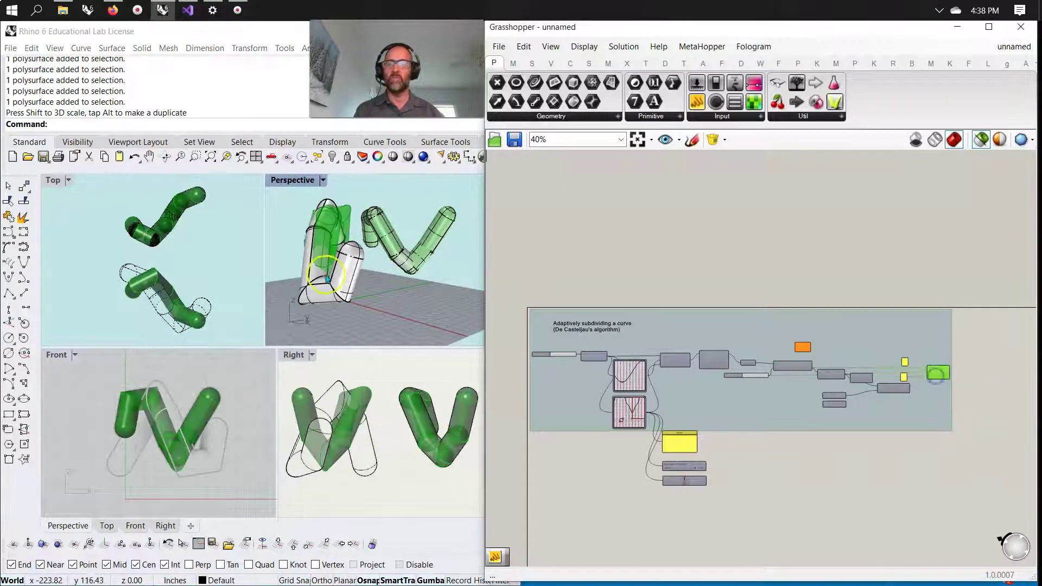
pyautogui.scroll(5, 656, 422)
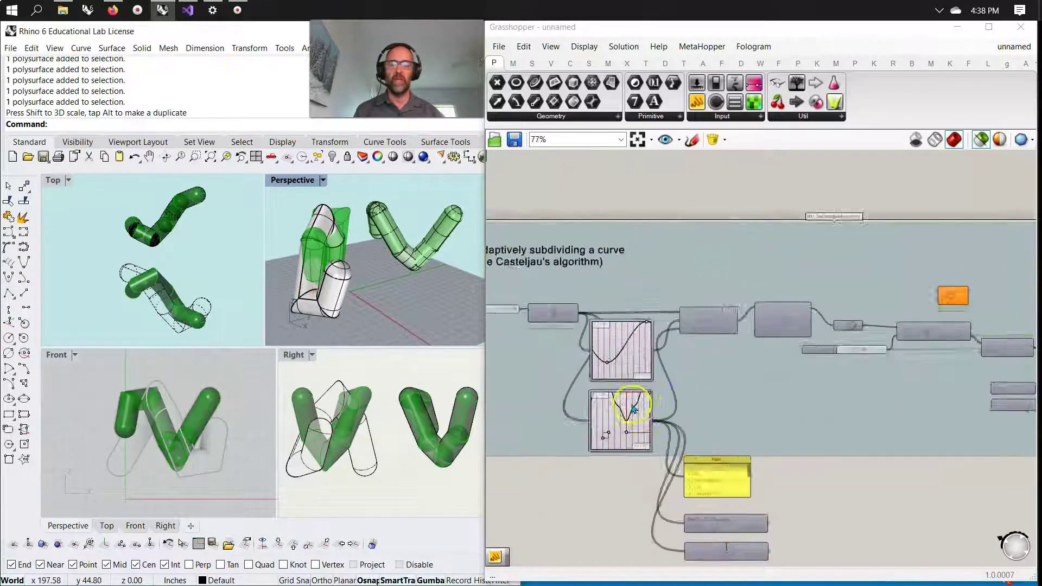
pyautogui.moveTo(589, 340); pyautogui.dragTo(627, 340)
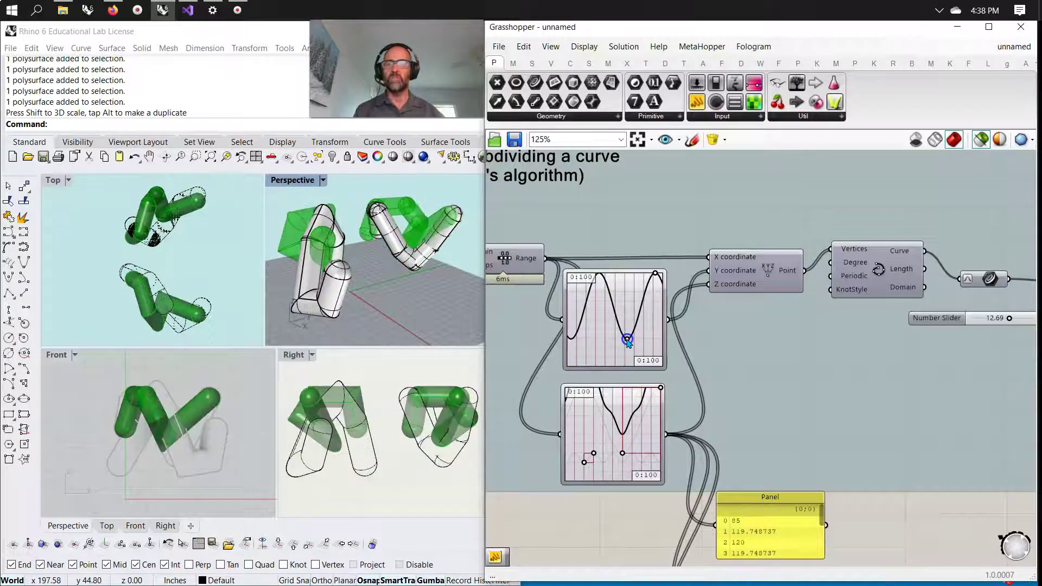
# Move the seven baked polysurfaces vertically above the live pipe preview and maximize the Perspective viewport
pyautogui.scroll(-3, 372, 283)
pyautogui.moveTo(421, 298); pyautogui.dragTo(382, 219)
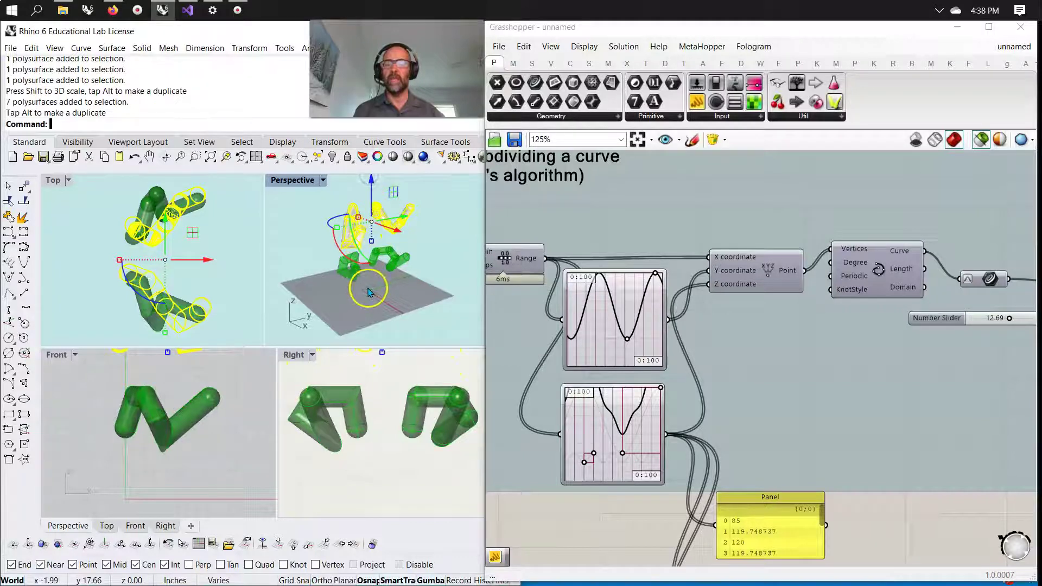
pyautogui.scroll(2, 368, 287)
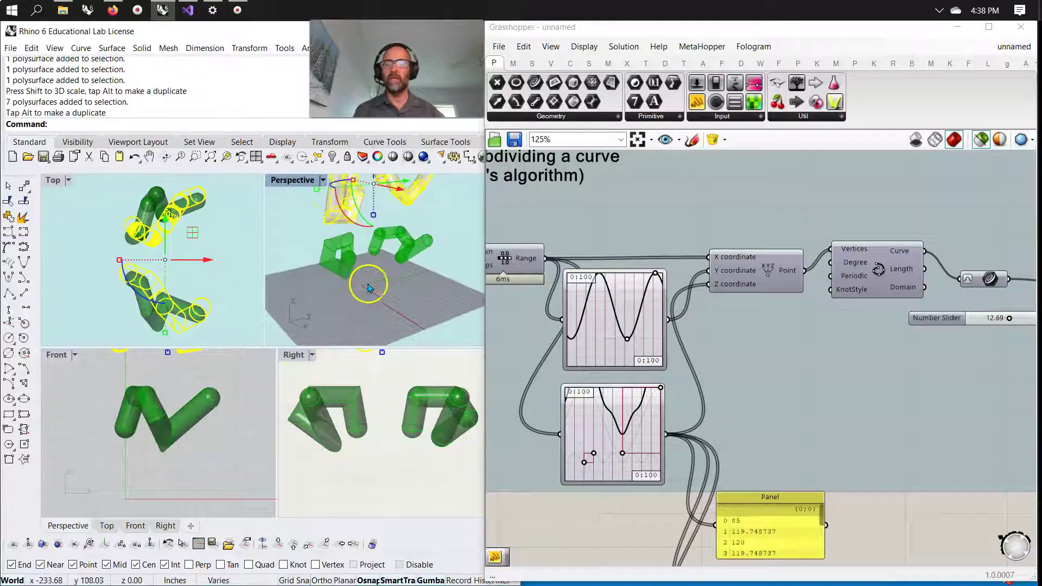
pyautogui.doubleClick(289, 182)
pyautogui.click(278, 220)
pyautogui.moveTo(280, 224); pyautogui.dragTo(326, 457, button='right')
# Bake the Pipe component's output into Rhino again with the default attributes
pyautogui.scroll(-5, 721, 377)
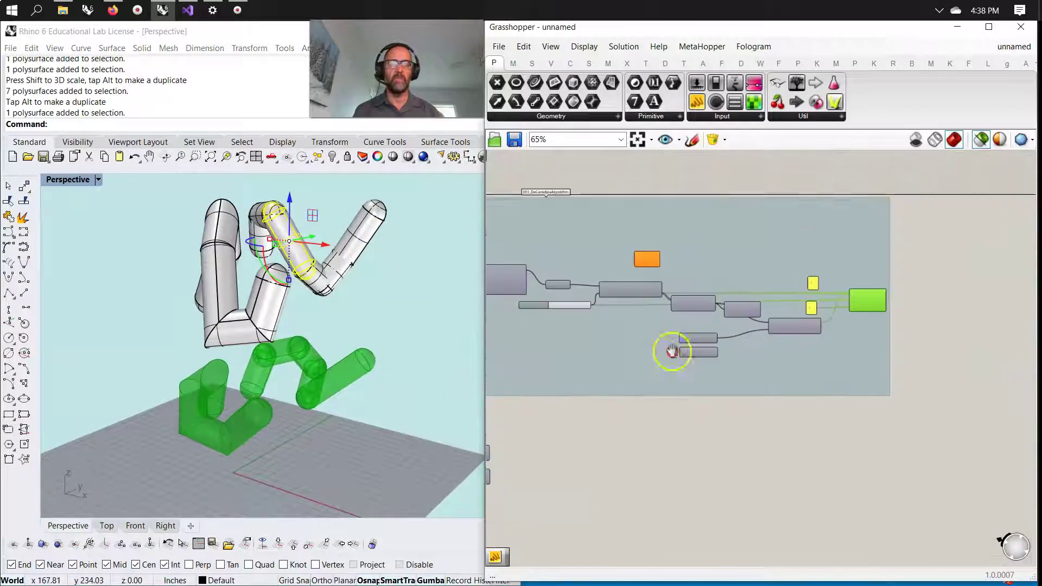
pyautogui.scroll(4, 880, 304)
pyautogui.rightClick(884, 298)
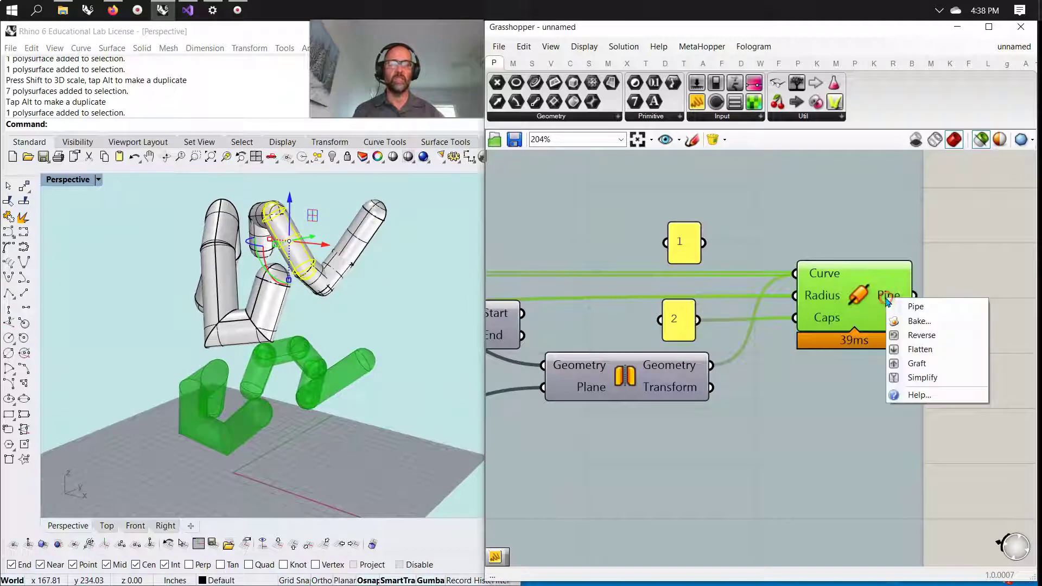
pyautogui.click(917, 322)
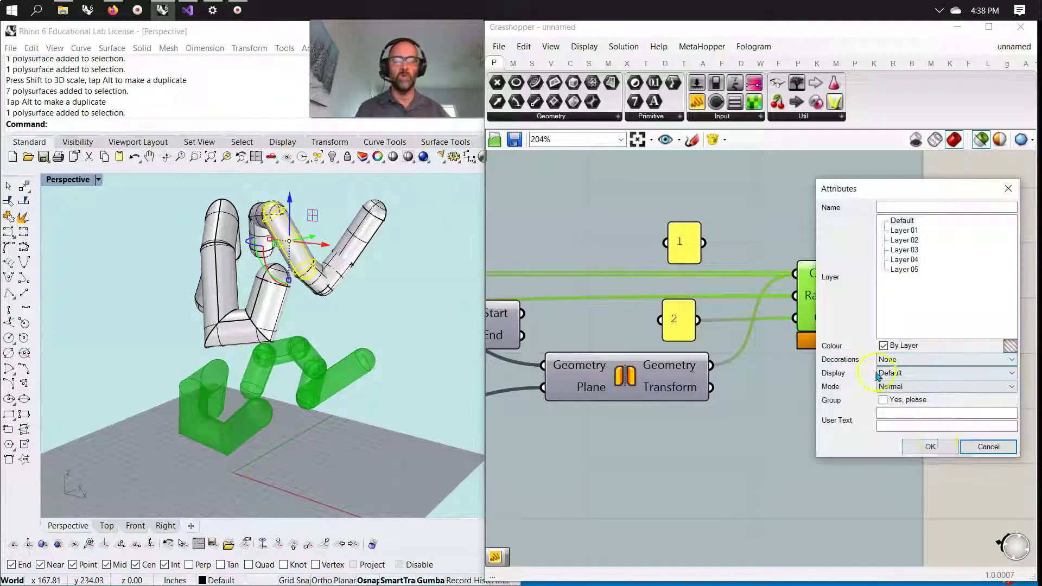
pyautogui.click(930, 446)
pyautogui.click(341, 441)
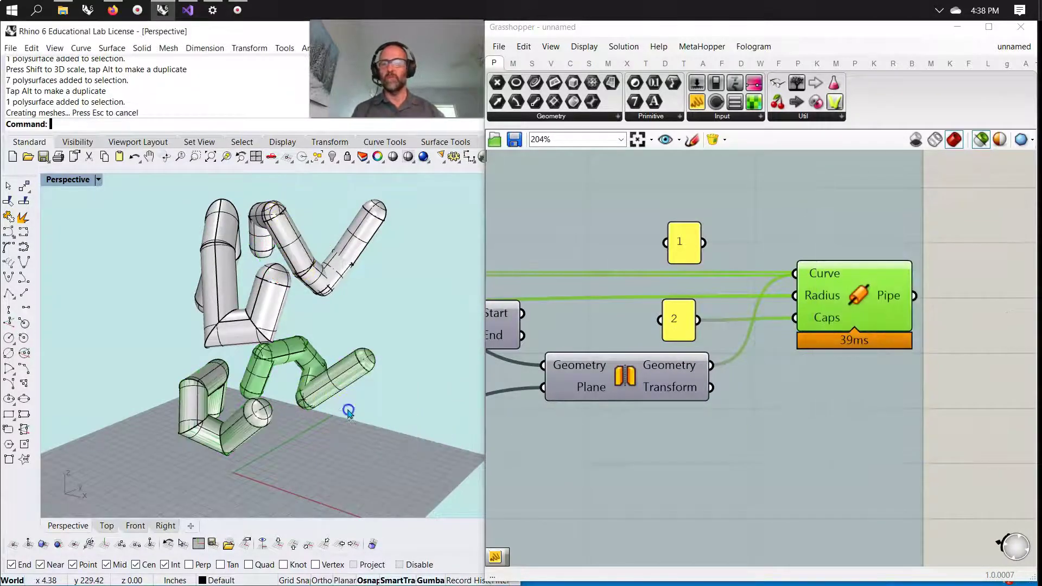
# Move five of the newly baked pipes away from the live preview and delete the single baked piece left behind
pyautogui.moveTo(339, 455); pyautogui.dragTo(188, 352)
pyautogui.moveTo(281, 399); pyautogui.dragTo(245, 438)
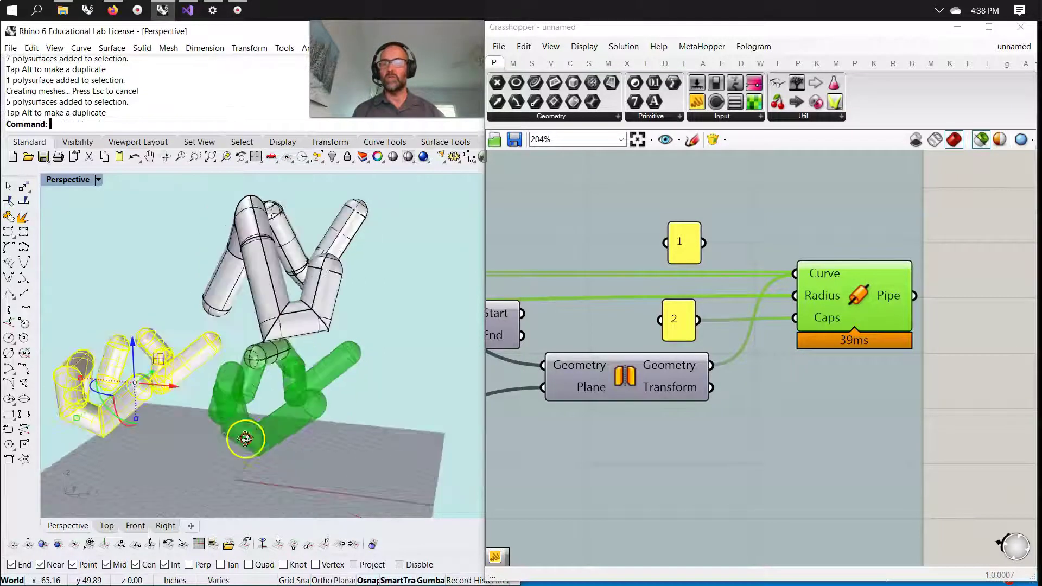
pyautogui.moveTo(245, 439); pyautogui.dragTo(233, 353, button='right')
pyautogui.click(238, 356)
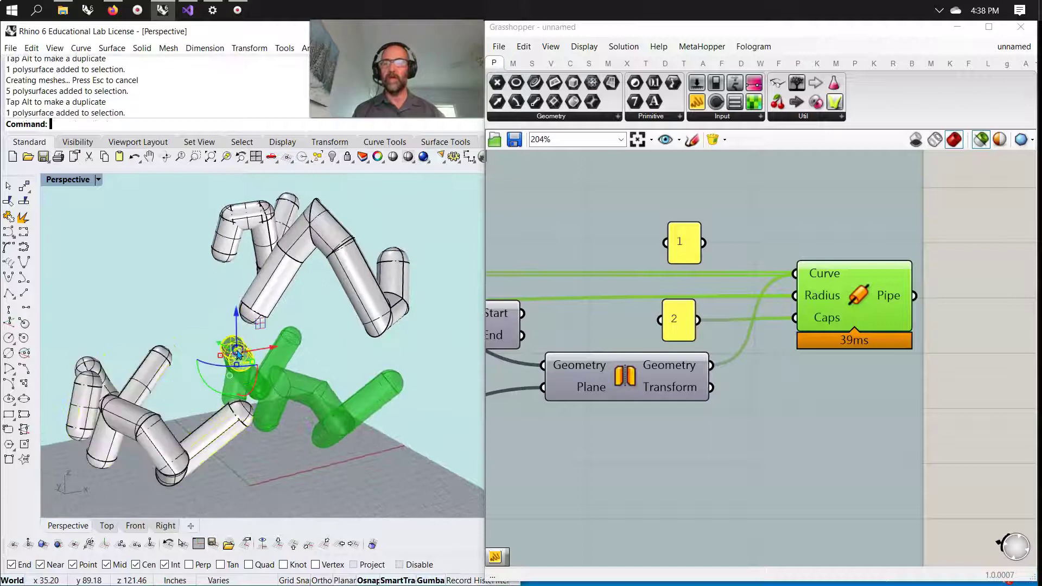
pyautogui.press('Delete')
# Hide all the baked polysurfaces so that only the live pipe preview is displayed
pyautogui.moveTo(337, 373); pyautogui.dragTo(336, 458, button='right')
pyautogui.hotkey('ctrl', 'a')
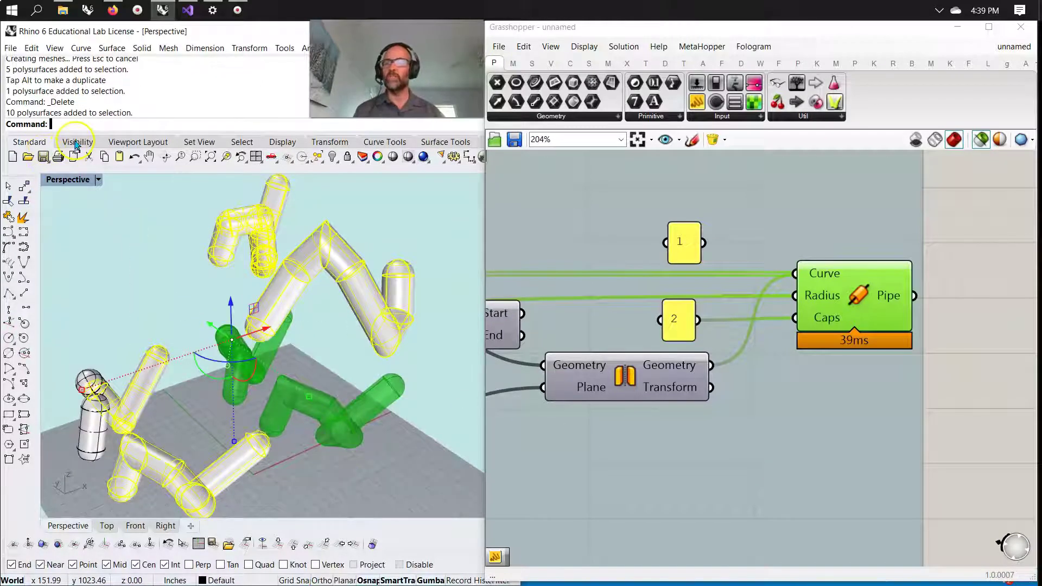
pyautogui.click(76, 143)
pyautogui.click(14, 157)
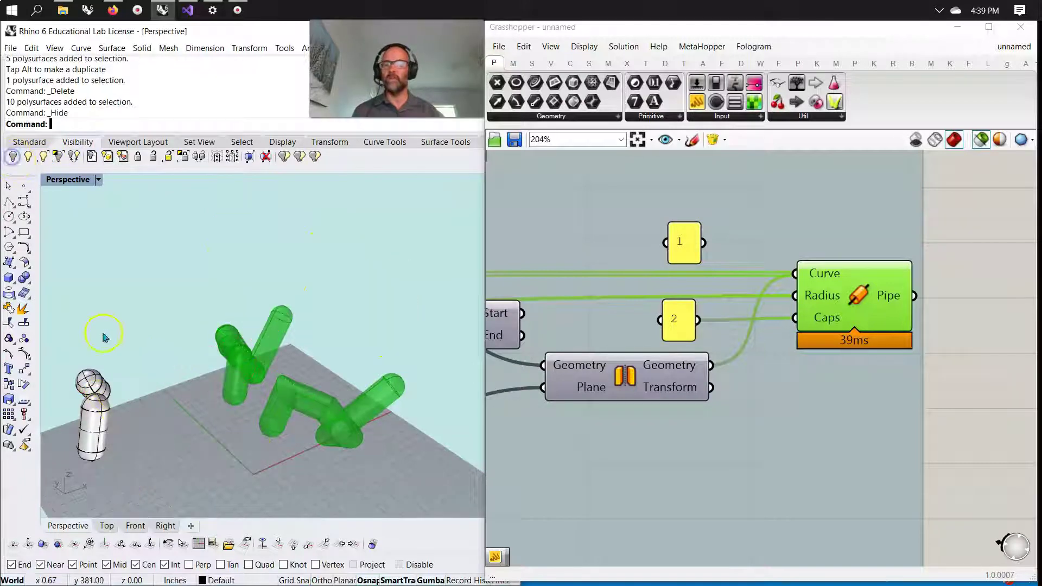
pyautogui.moveTo(156, 467); pyautogui.dragTo(62, 331)
pyautogui.click(26, 157)
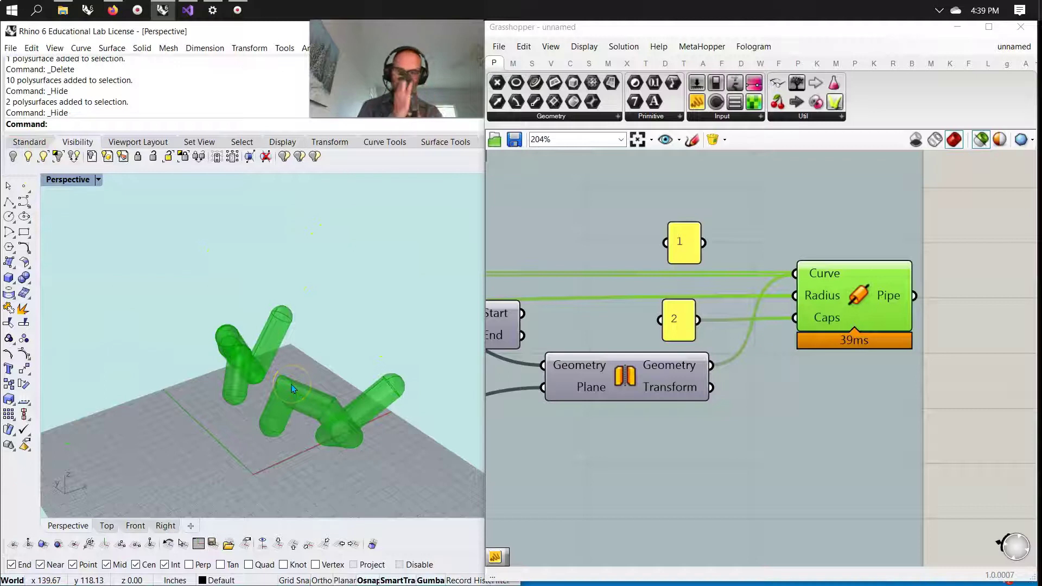
# Connect the panel containing 1 to the Pipe component's Caps input in place of the panel containing 2
pyautogui.moveTo(265, 382); pyautogui.dragTo(217, 414, button='right')
pyautogui.moveTo(611, 448); pyautogui.dragTo(774, 431, button='right')
pyautogui.scroll(-4, 774, 431)
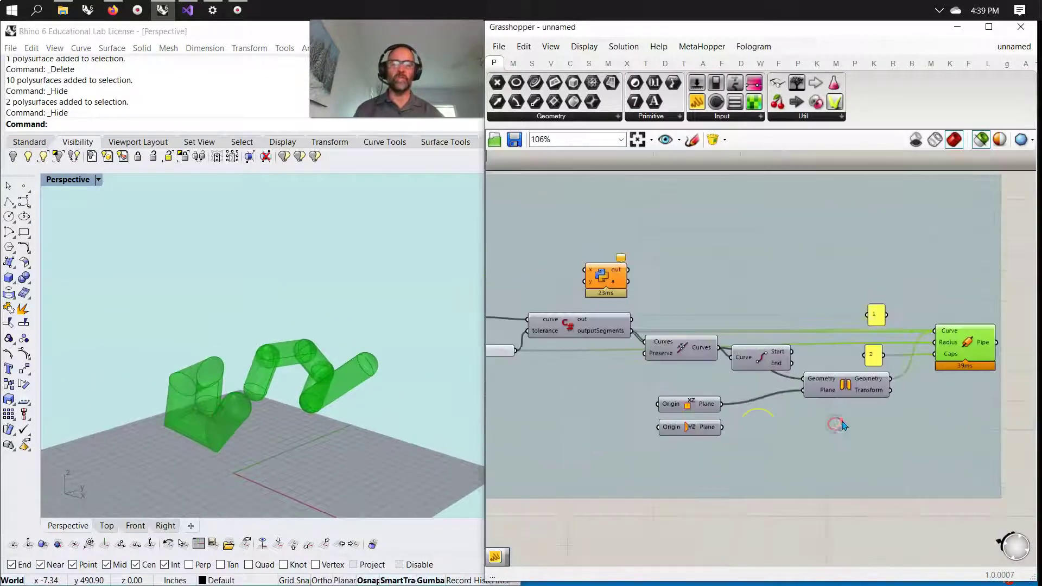
pyautogui.moveTo(825, 396); pyautogui.dragTo(874, 392, button='right')
pyautogui.moveTo(721, 383); pyautogui.dragTo(612, 386, button='right')
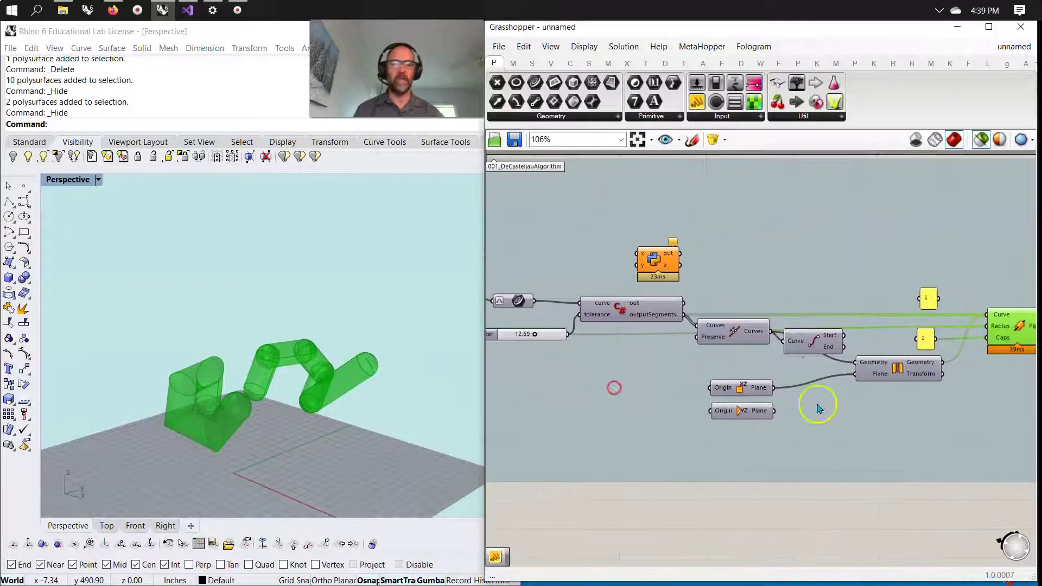
pyautogui.scroll(4, 939, 340)
pyautogui.moveTo(939, 340); pyautogui.dragTo(732, 395, button='right')
pyautogui.click(708, 266)
pyautogui.moveTo(741, 300); pyautogui.dragTo(820, 355)
pyautogui.moveTo(275, 434); pyautogui.dragTo(351, 430, button='right')
pyautogui.scroll(5, 282, 395)
pyautogui.moveTo(226, 339); pyautogui.dragTo(259, 410, button='right')
pyautogui.moveTo(157, 408); pyautogui.dragTo(232, 402, button='right')
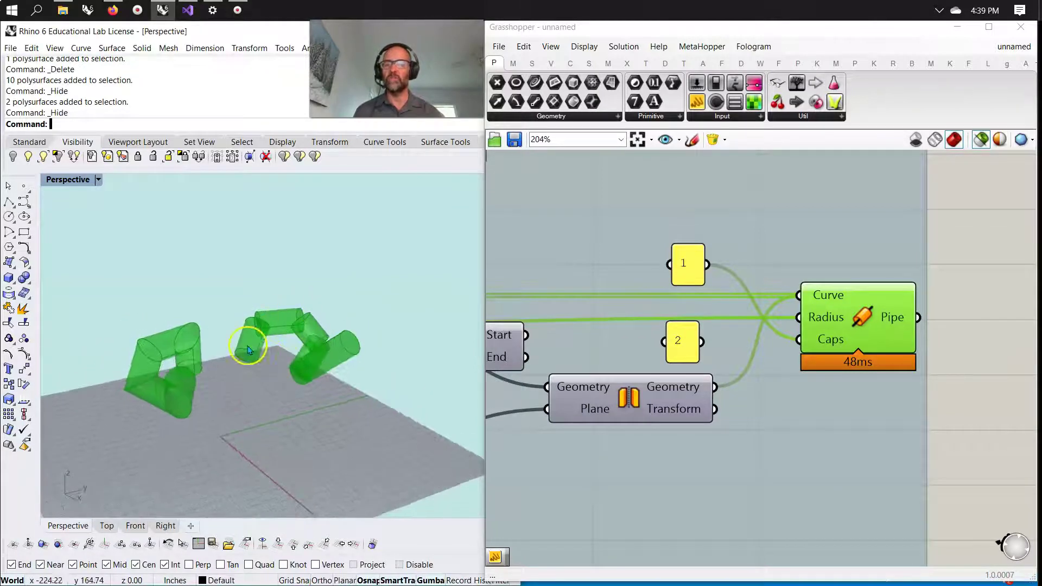
pyautogui.moveTo(133, 370); pyautogui.dragTo(272, 421, button='right')
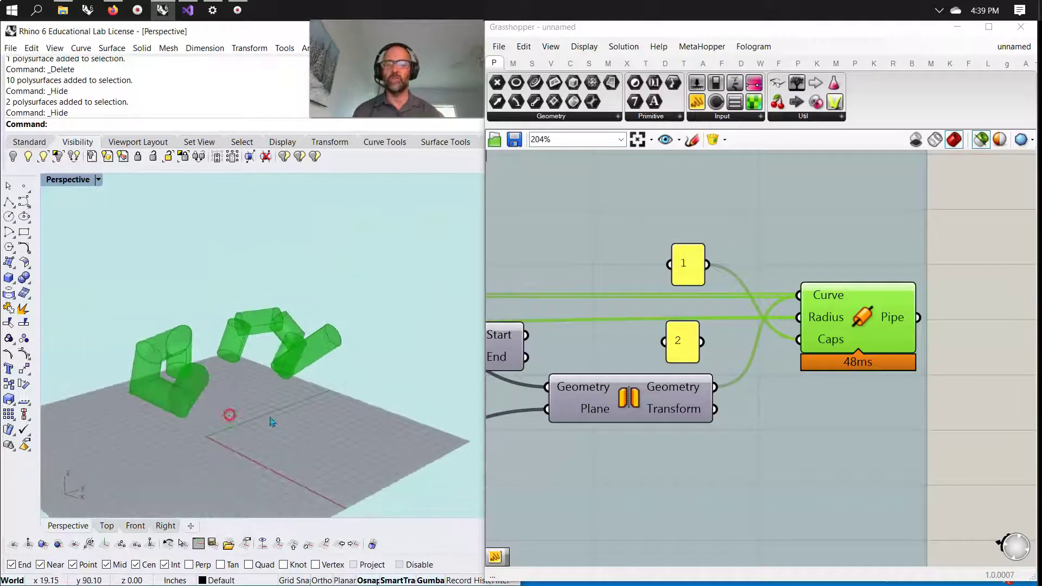
# Select the entire De Casteljau definition with its attached components and delete it from the canvas
pyautogui.scroll(-3, 617, 457)
pyautogui.scroll(-6, 616, 457)
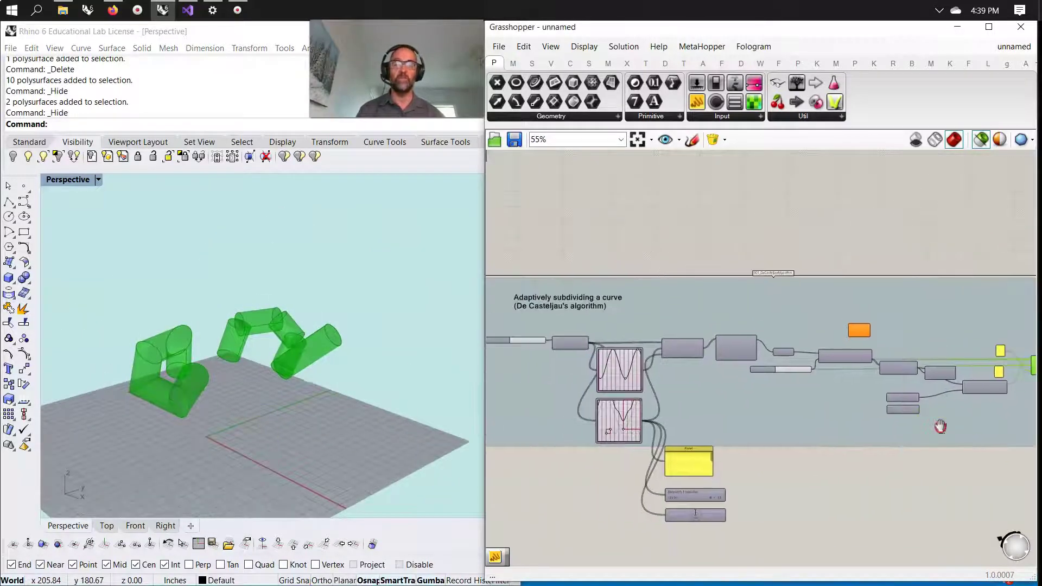
pyautogui.moveTo(987, 467); pyautogui.dragTo(716, 333)
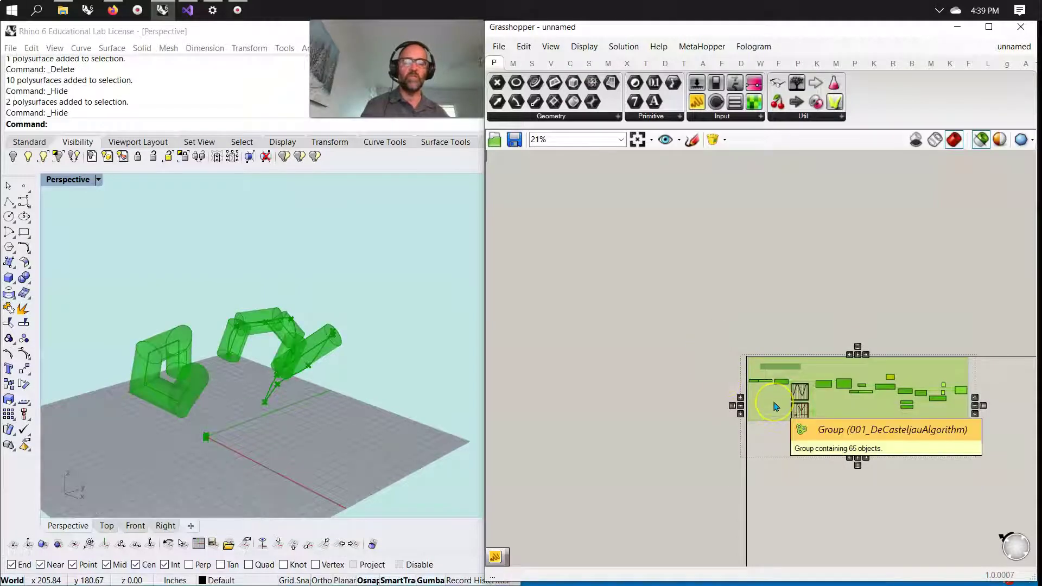
pyautogui.press('Delete')
pyautogui.click(873, 451)
# Place a Point, a Curve and a Surface parameter in a vertical column on the empty canvas
pyautogui.scroll(5, 850, 460)
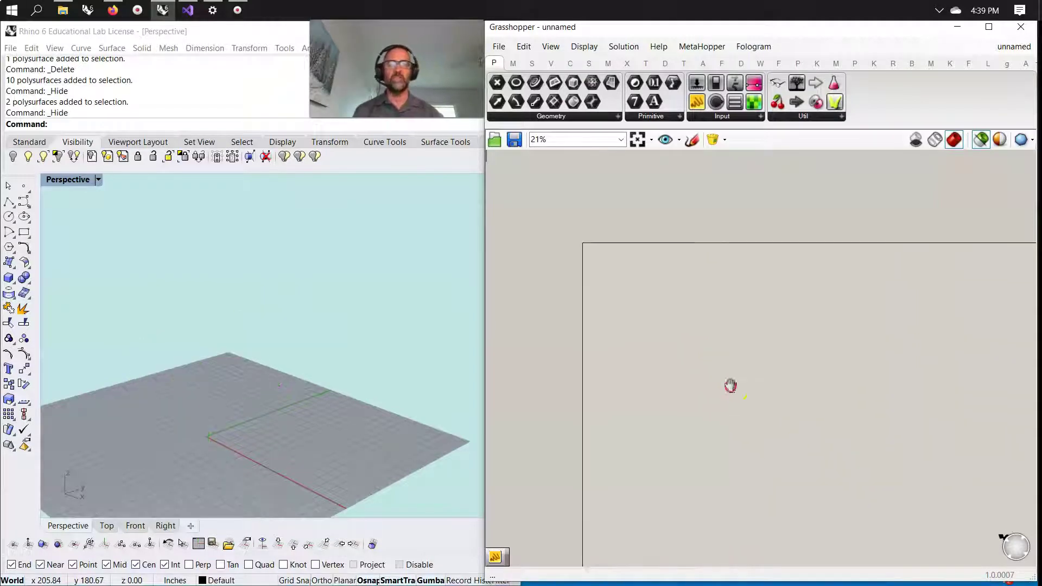
pyautogui.moveTo(769, 426); pyautogui.dragTo(914, 156, button='right')
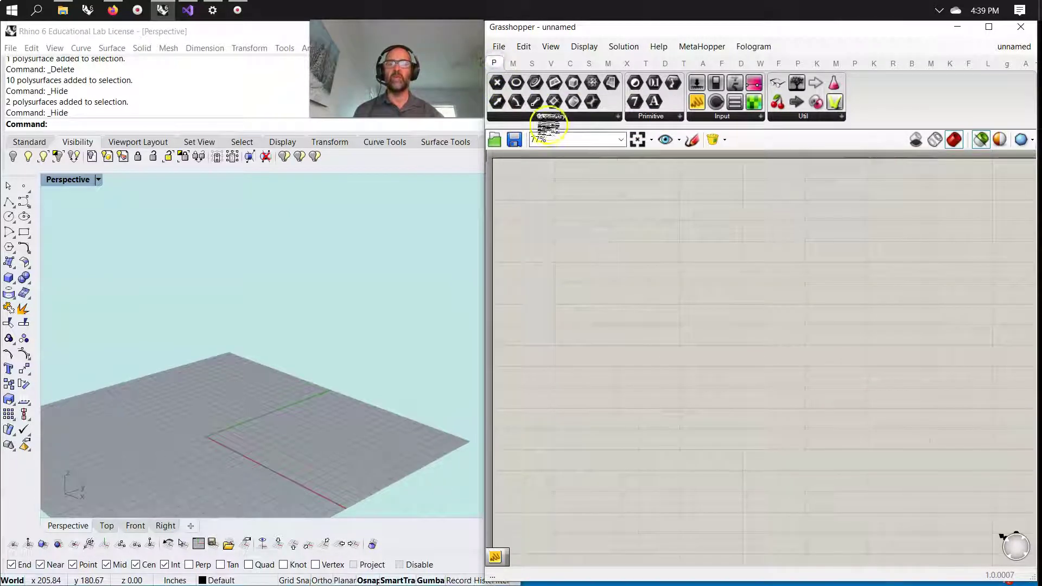
pyautogui.click(549, 117)
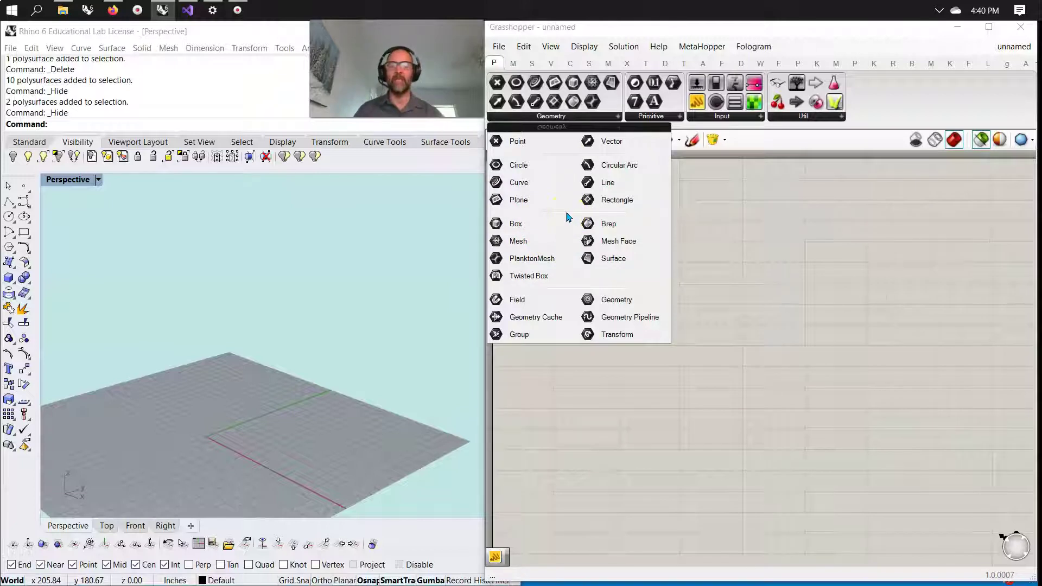
pyautogui.click(517, 142)
pyautogui.click(603, 213)
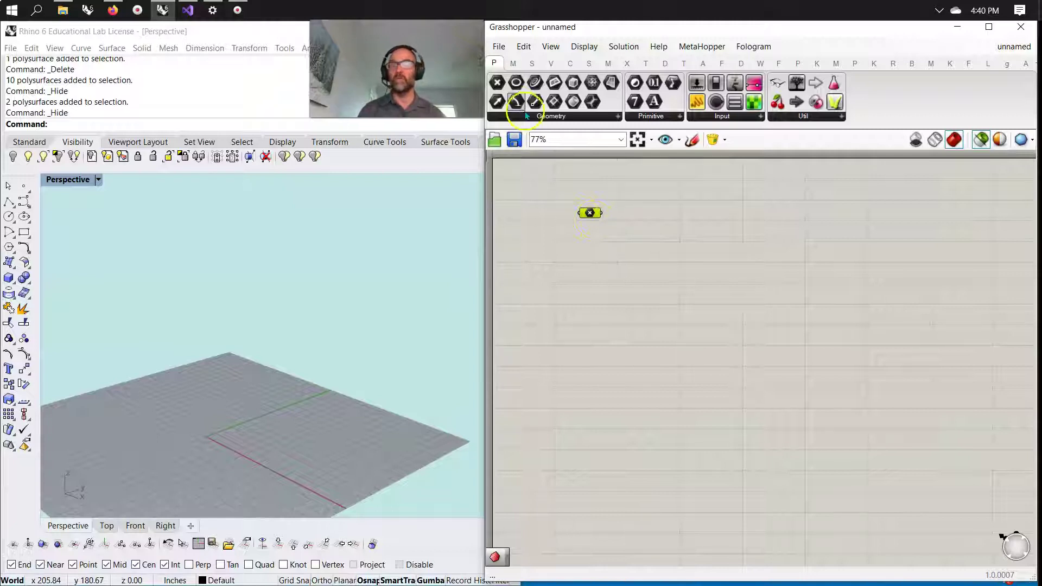
pyautogui.moveTo(591, 263); pyautogui.dragTo(591, 262)
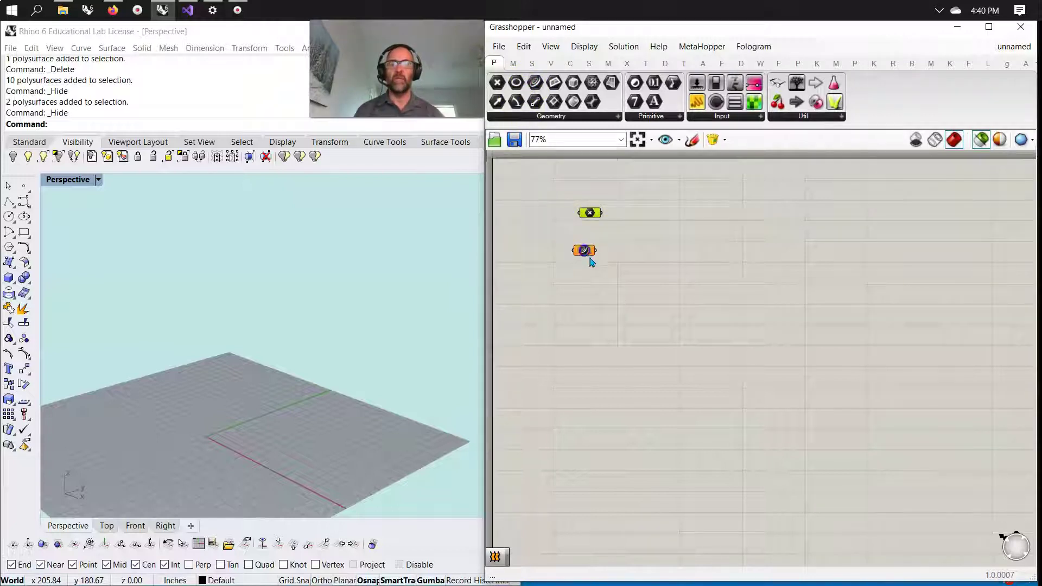
pyautogui.click(570, 91)
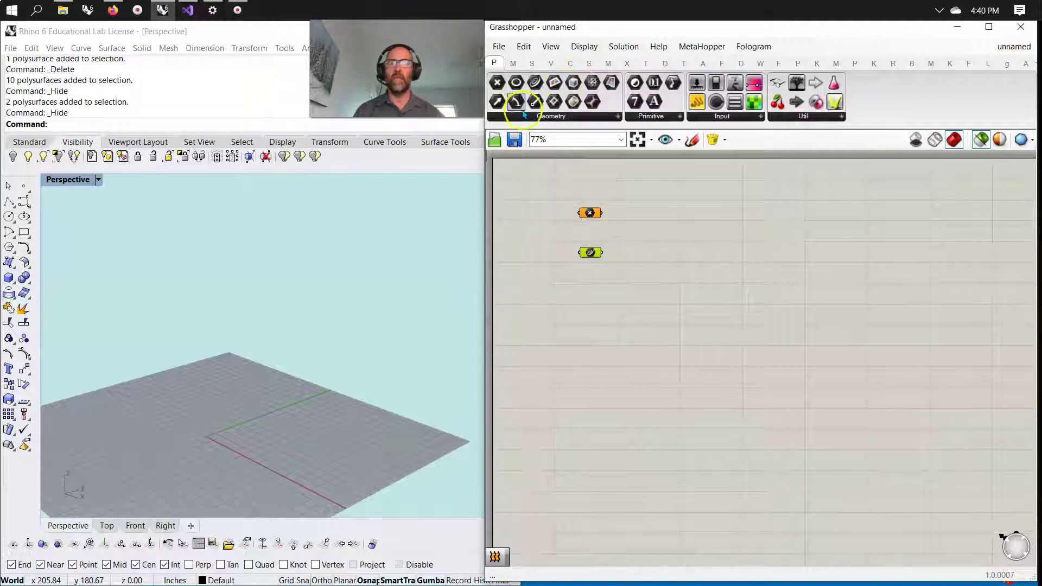
pyautogui.moveTo(594, 306); pyautogui.dragTo(595, 305)
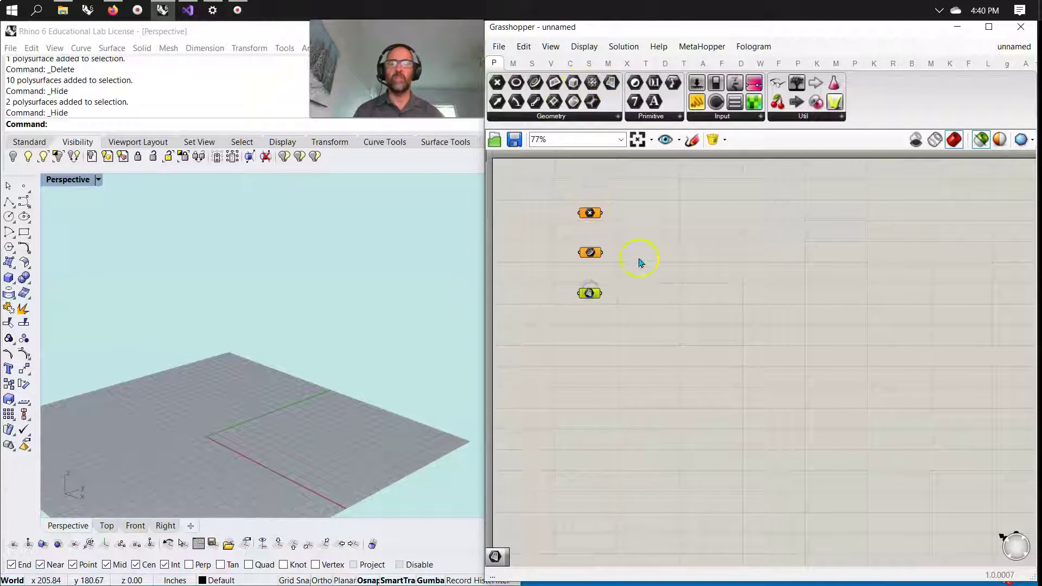
pyautogui.scroll(4, 585, 319)
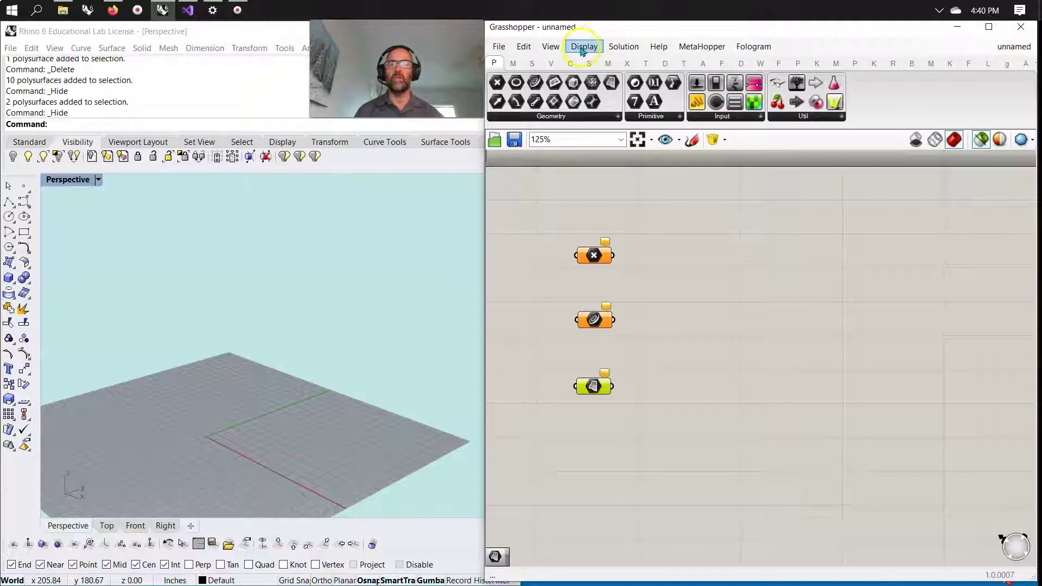
pyautogui.scroll(3, 568, 351)
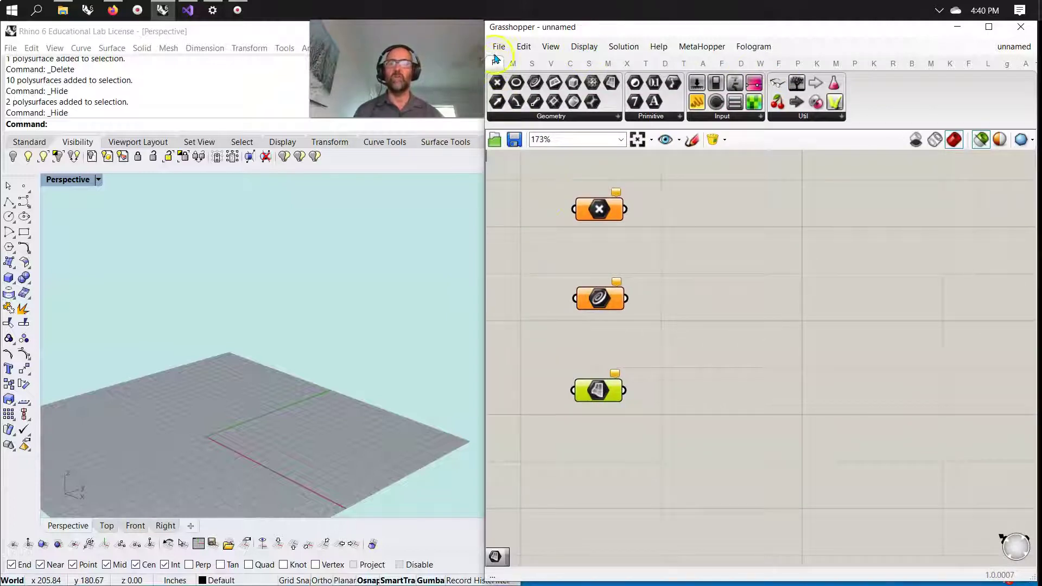
# Review the available geometry and primitive parameter types
pyautogui.click(537, 118)
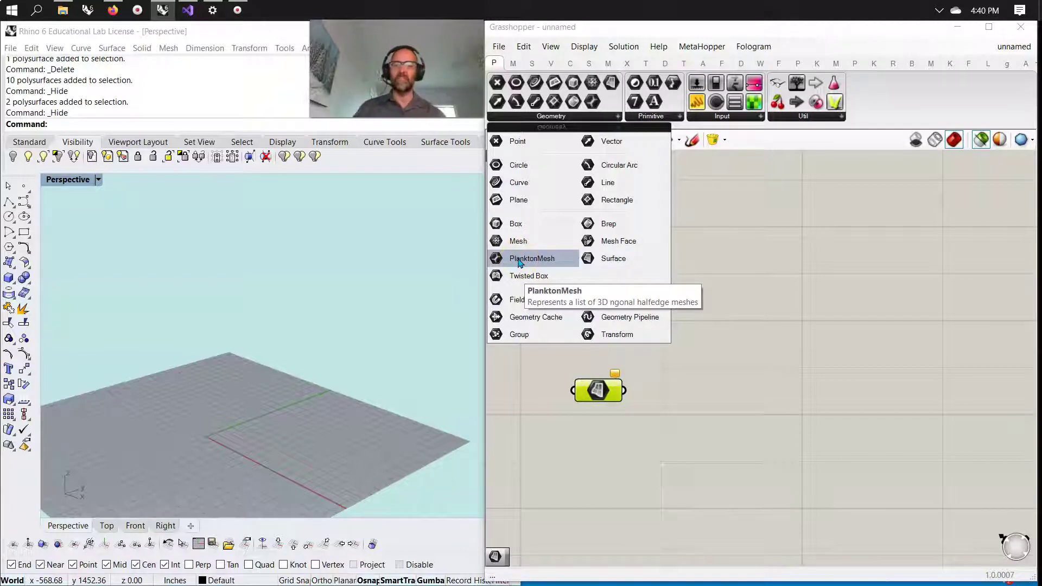
pyautogui.click(526, 277)
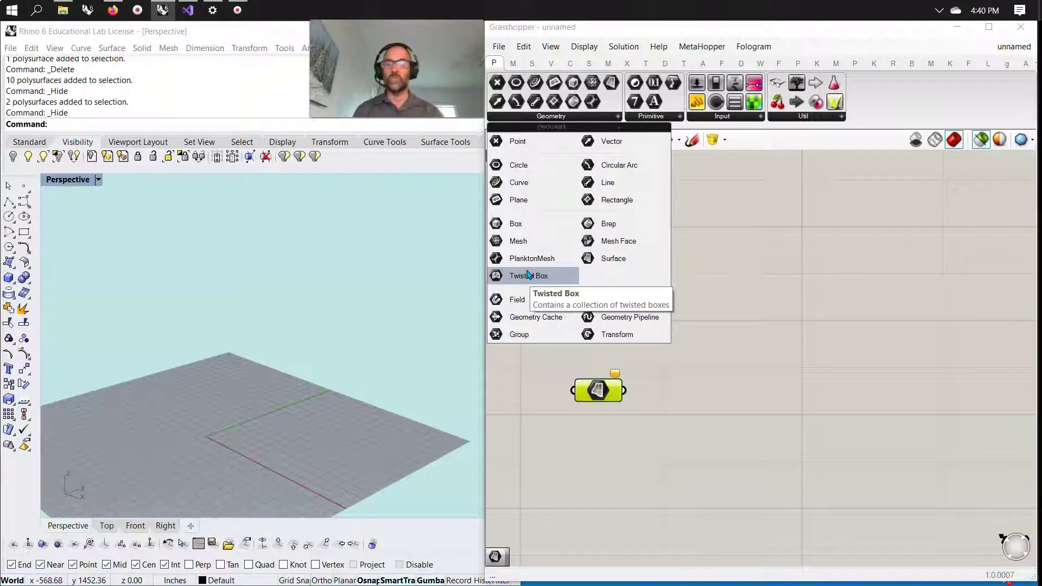
pyautogui.click(536, 244)
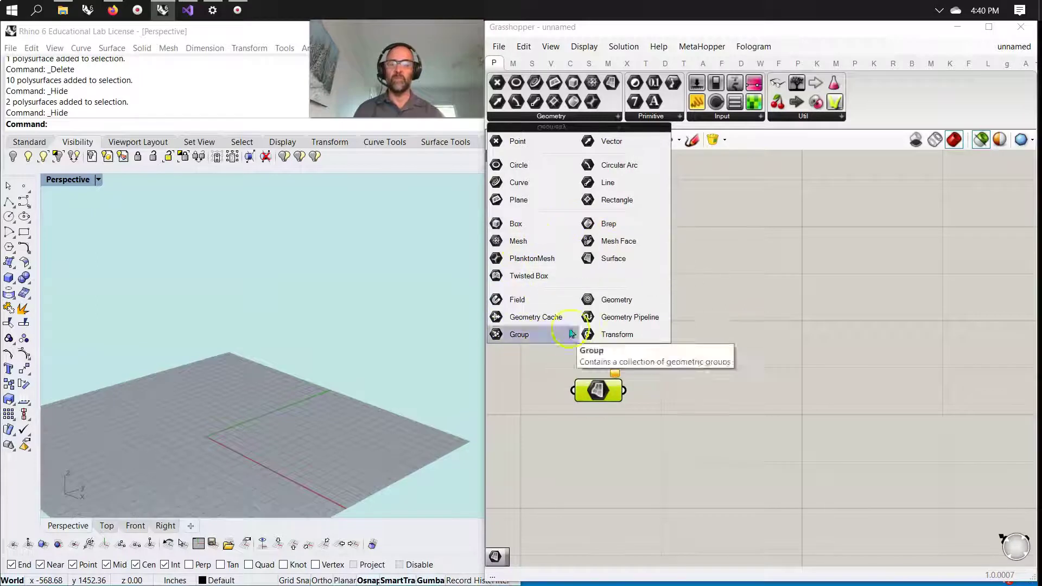
pyautogui.click(650, 116)
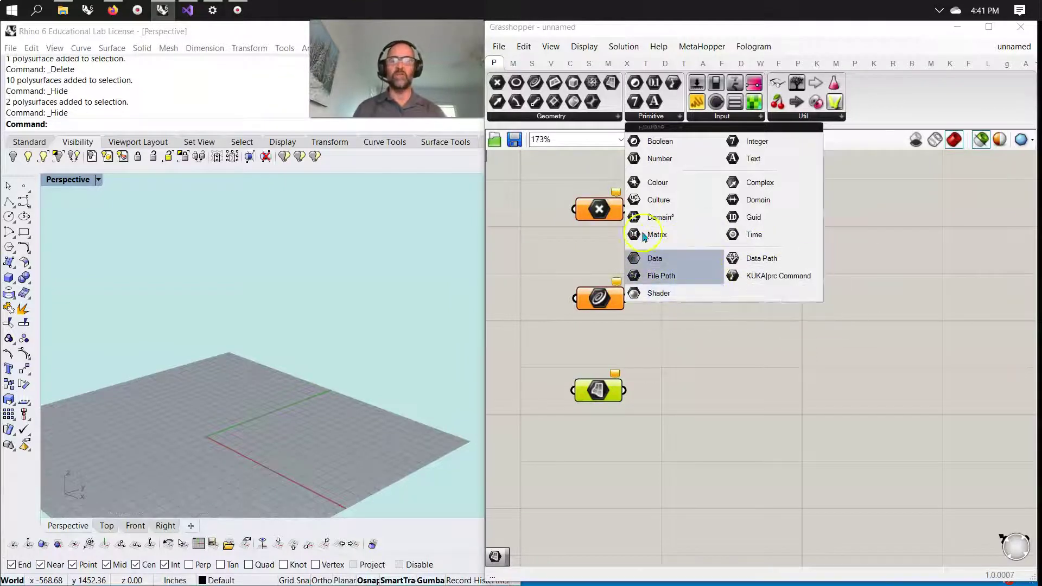
# Add a Box parameter and a Geometry parameter below the Surface parameter
pyautogui.click(545, 116)
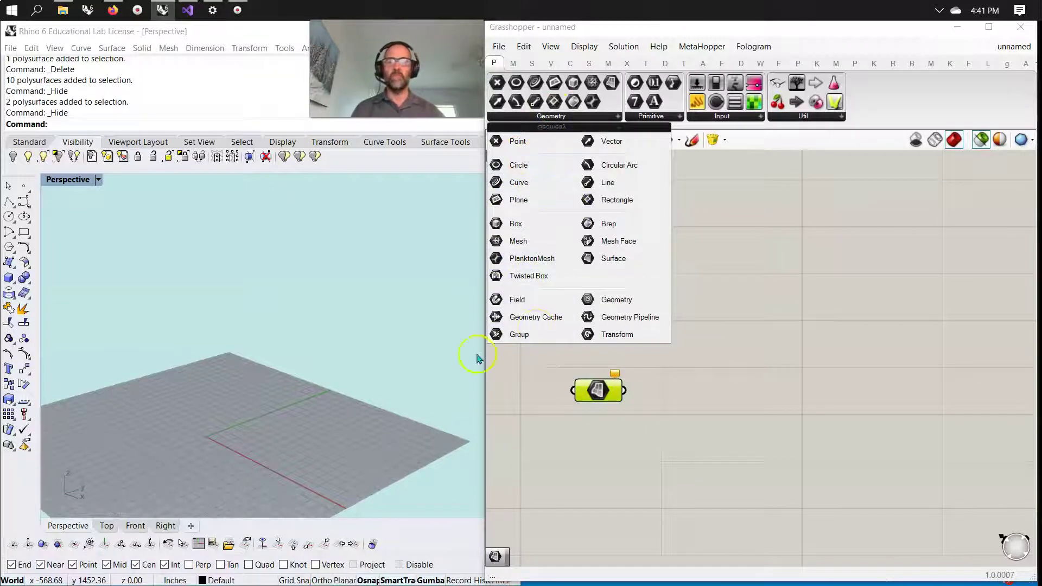
pyautogui.moveTo(498, 234); pyautogui.dragTo(494, 227)
pyautogui.moveTo(586, 438); pyautogui.dragTo(588, 440)
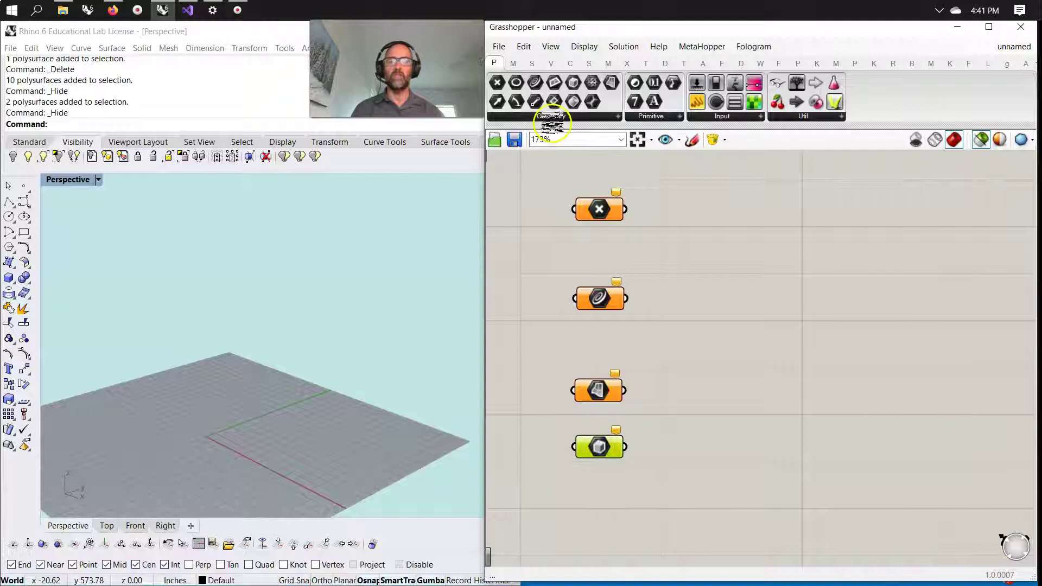
pyautogui.click(550, 116)
pyautogui.moveTo(612, 307); pyautogui.dragTo(597, 506)
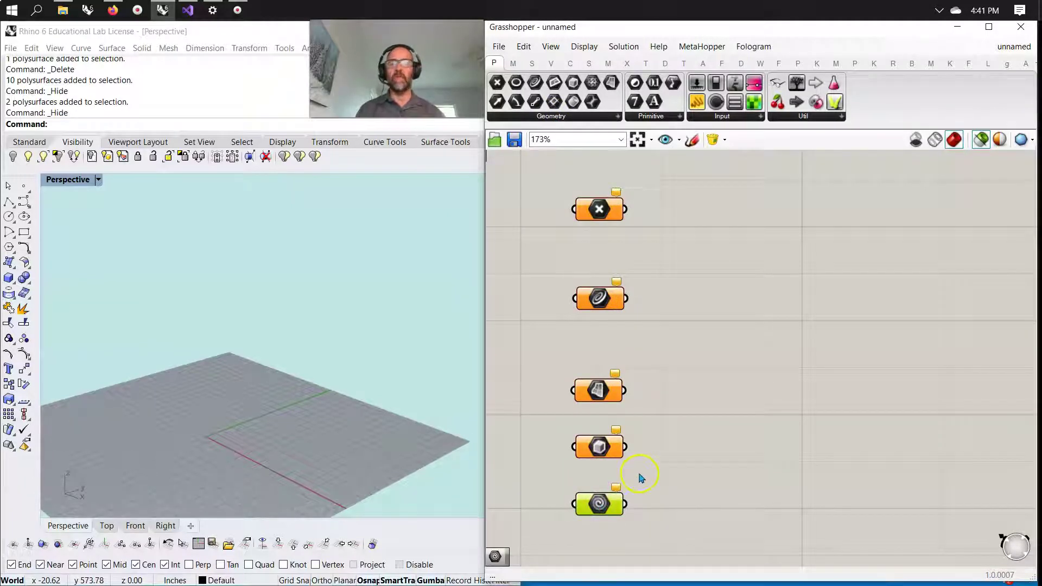
# Review the component types available in the Primitive, Input and Util groups
pyautogui.scroll(-2, 716, 386)
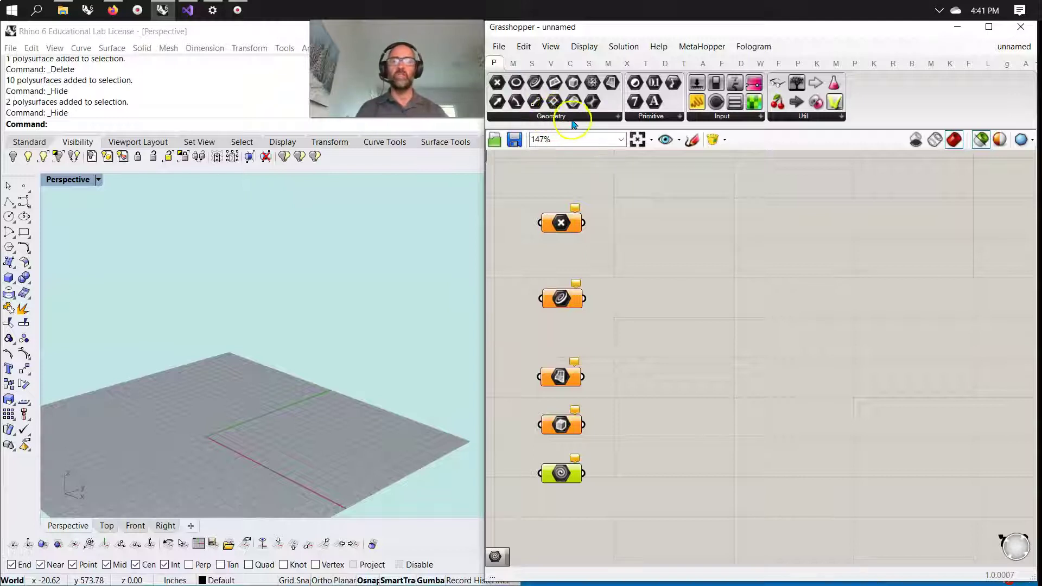
pyautogui.click(662, 117)
pyautogui.click(724, 116)
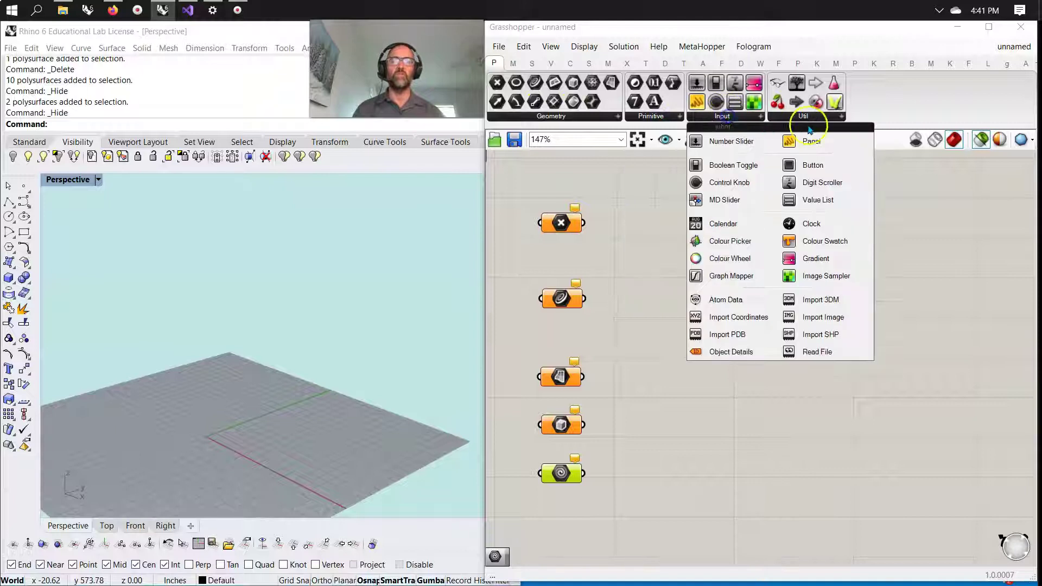
pyautogui.click(773, 118)
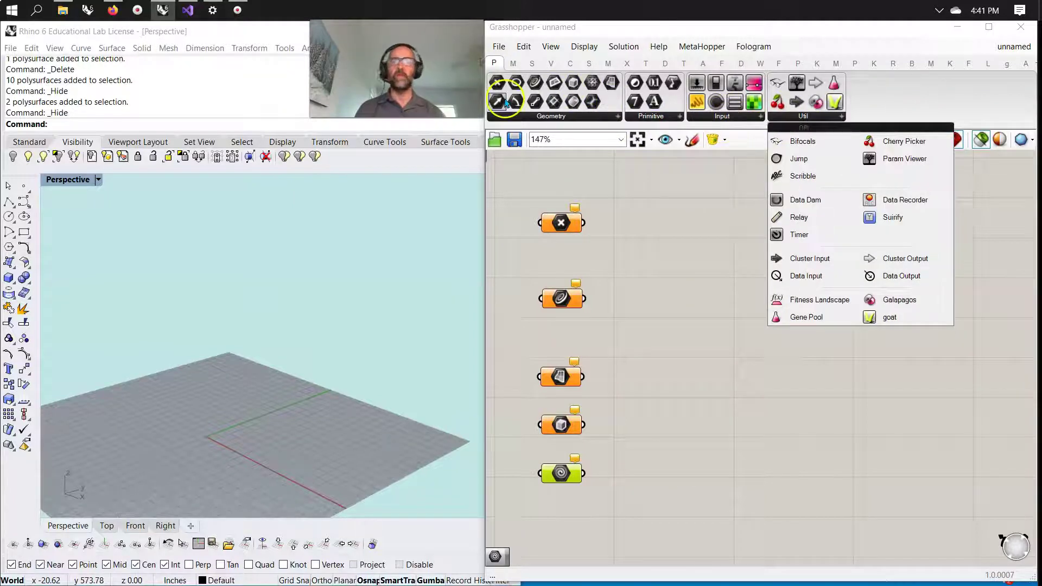
pyautogui.moveTo(497, 65)
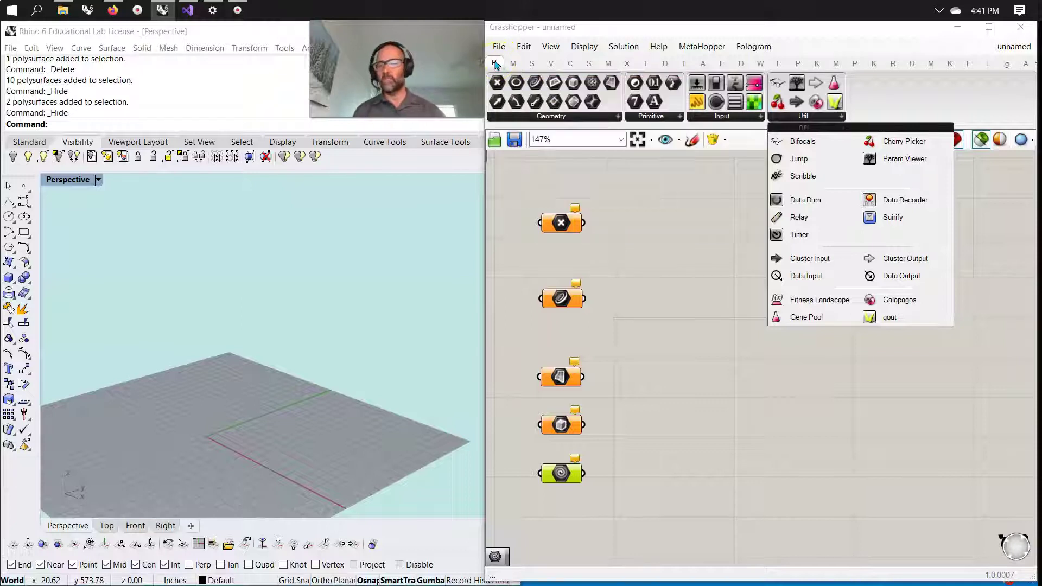
# Examine the Point parameter's options for setting one point, multiple points or a managed collection
pyautogui.moveTo(624, 284); pyautogui.dragTo(778, 303, button='right')
pyautogui.click(714, 220)
pyautogui.rightClick(713, 216)
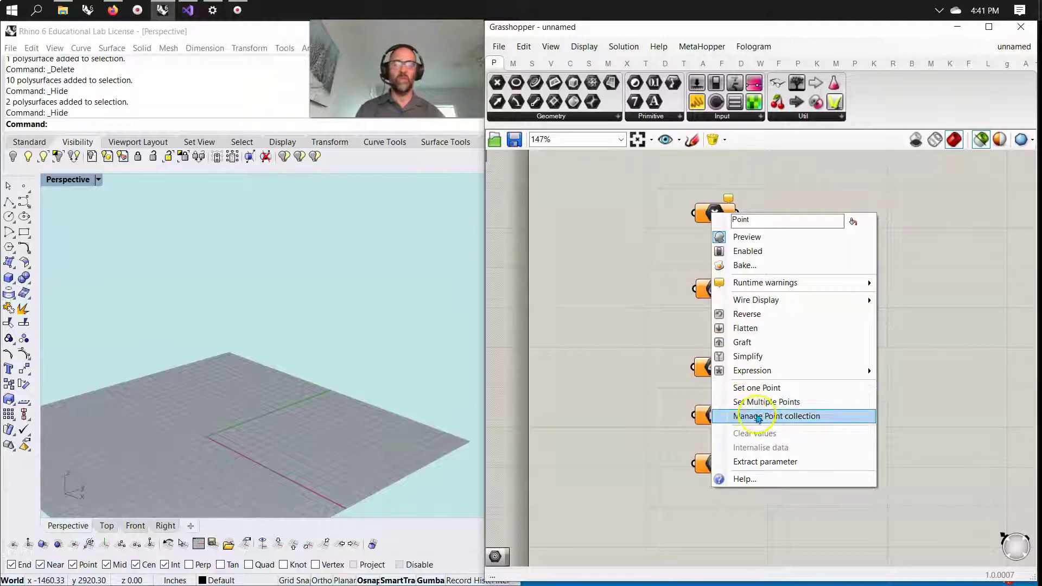
# Draw four separate point objects on the ground plane around the origin in the Rhino perspective view
pyautogui.click(23, 190)
pyautogui.click(161, 419)
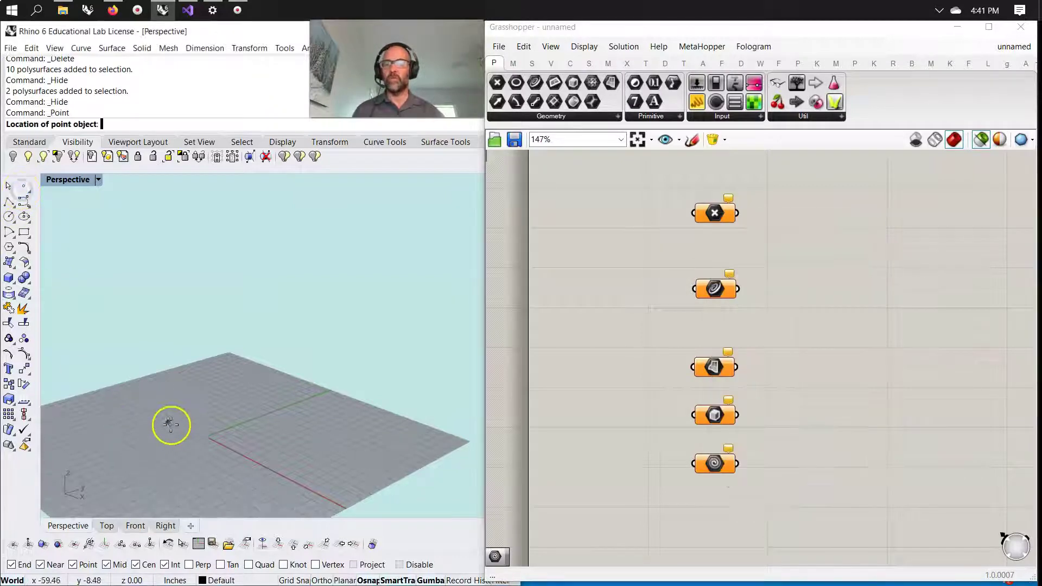
pyautogui.rightClick(220, 387)
pyautogui.click(220, 383)
pyautogui.rightClick(297, 409)
pyautogui.click(299, 409)
pyautogui.rightClick(255, 428)
pyautogui.click(225, 425)
# Select the four Rhino points and assign them to the Point parameter with Set Multiple Points
pyautogui.moveTo(314, 465); pyautogui.dragTo(116, 359)
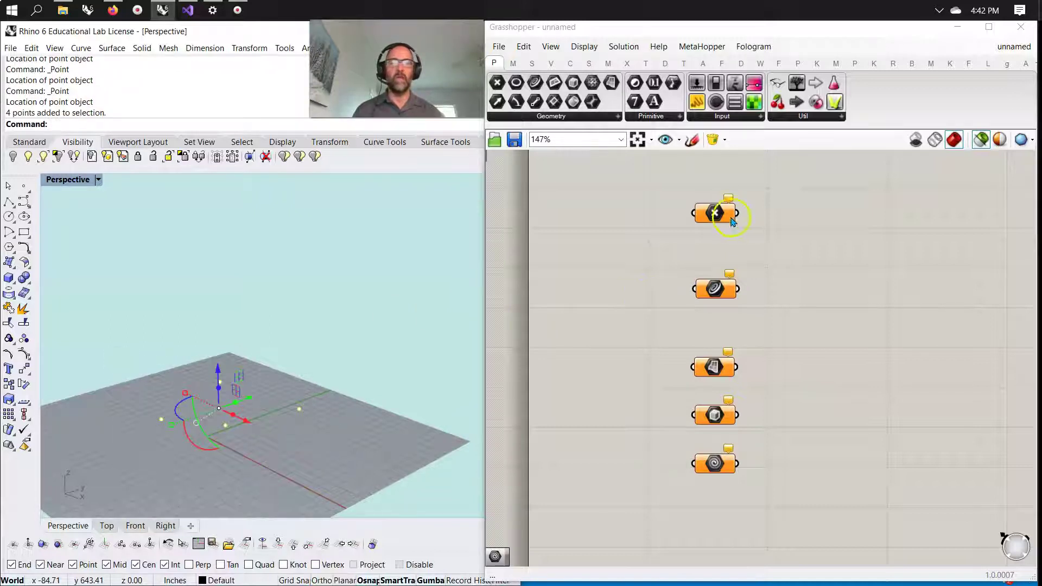
pyautogui.rightClick(711, 214)
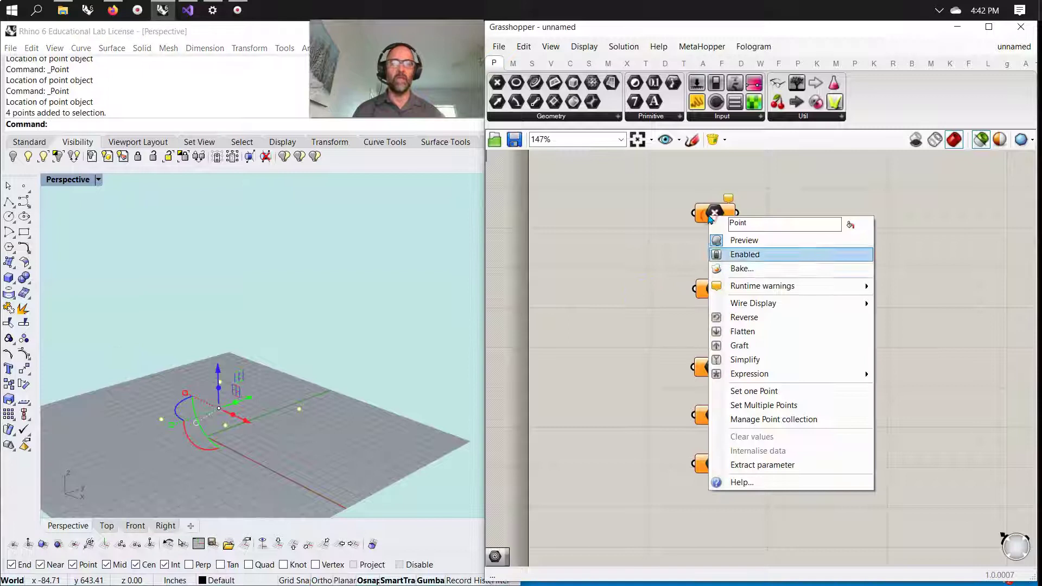
pyautogui.click(758, 405)
pyautogui.moveTo(712, 216); pyautogui.dragTo(716, 226)
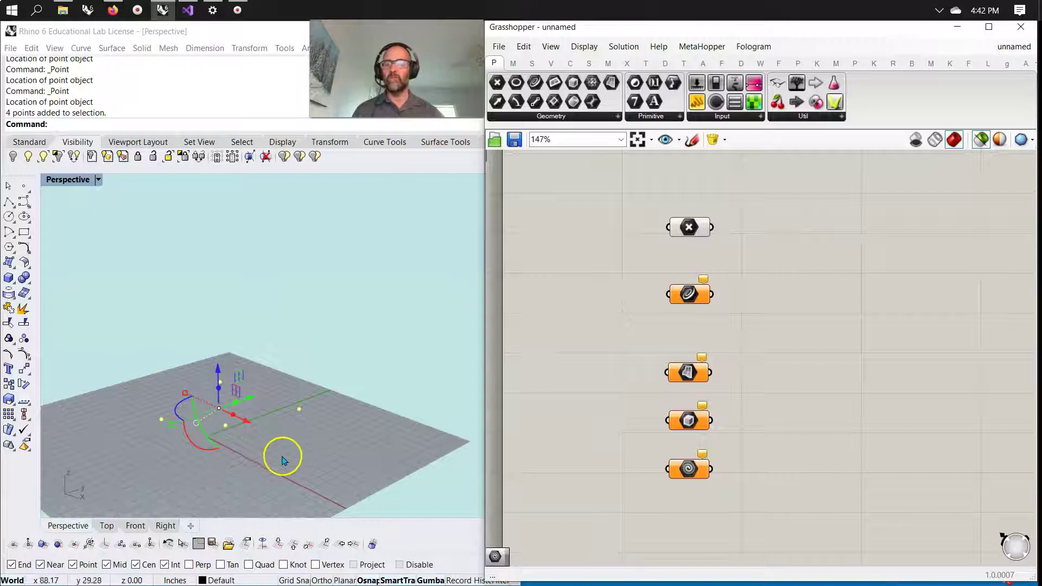
# Move all four Rhino points straight up above the ground plane and highlight the Point parameter's preview
pyautogui.moveTo(314, 449); pyautogui.dragTo(76, 343)
pyautogui.moveTo(206, 390); pyautogui.dragTo(232, 348)
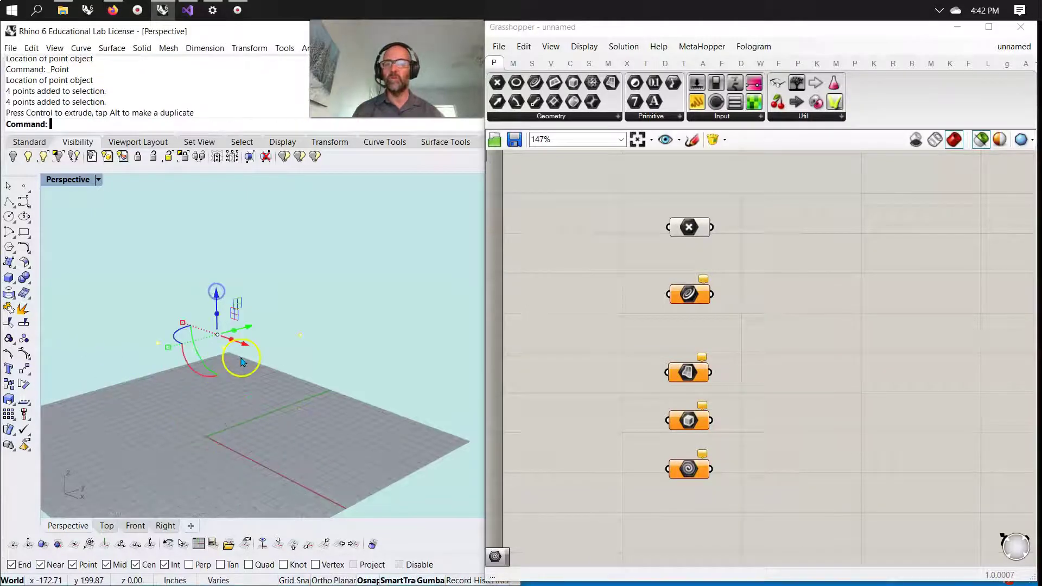
pyautogui.click(683, 231)
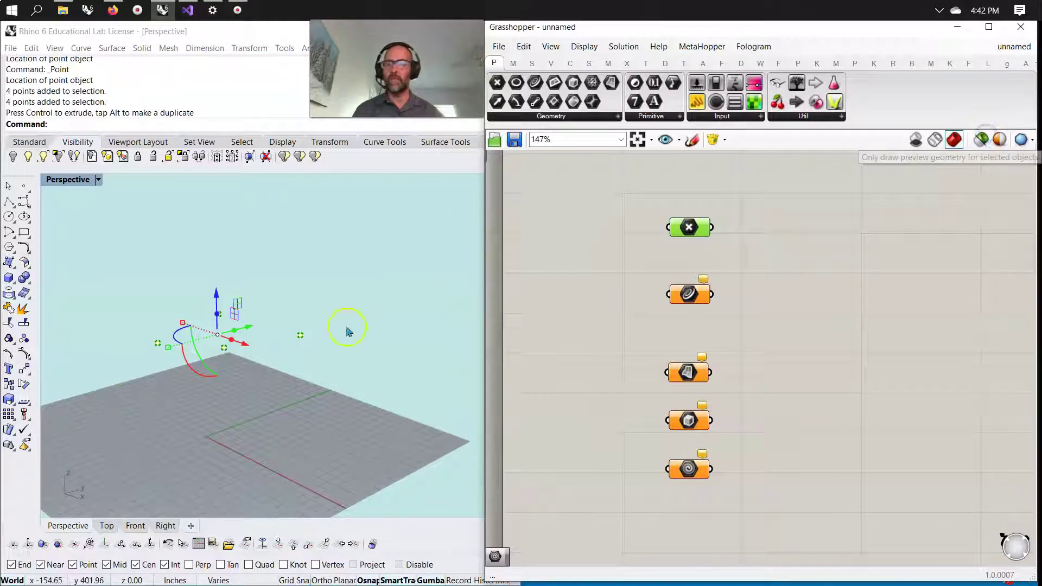
# Hide the four Rhino points and internalise the Point parameter's data
pyautogui.click(342, 386)
pyautogui.moveTo(332, 385); pyautogui.dragTo(88, 271)
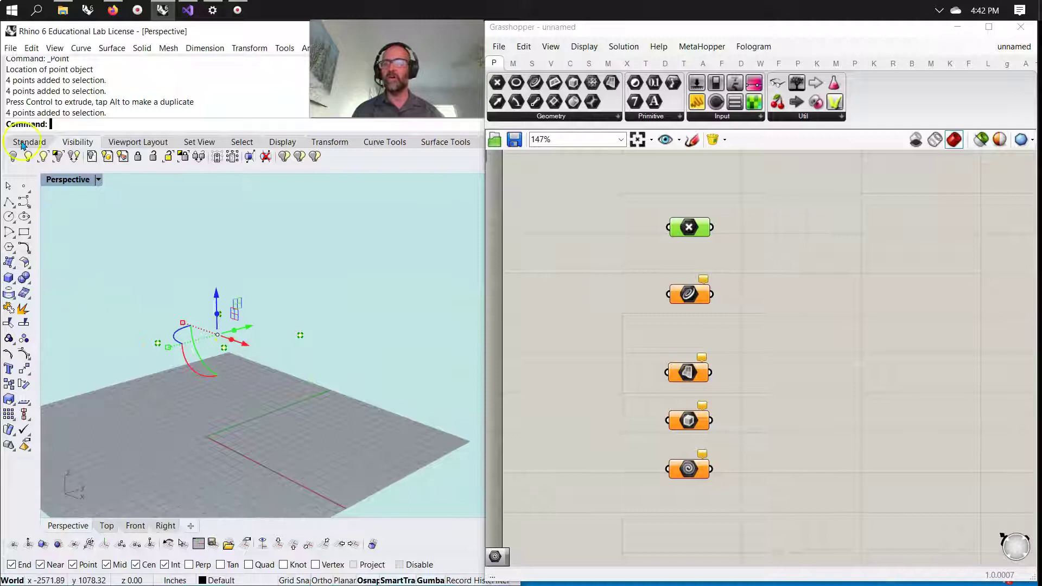
pyautogui.click(13, 156)
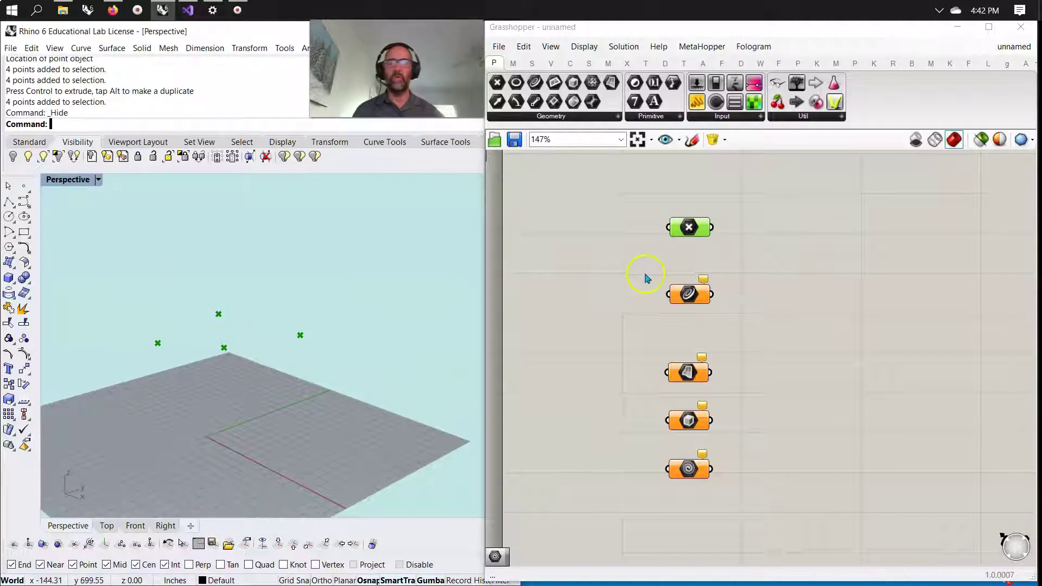
pyautogui.rightClick(691, 233)
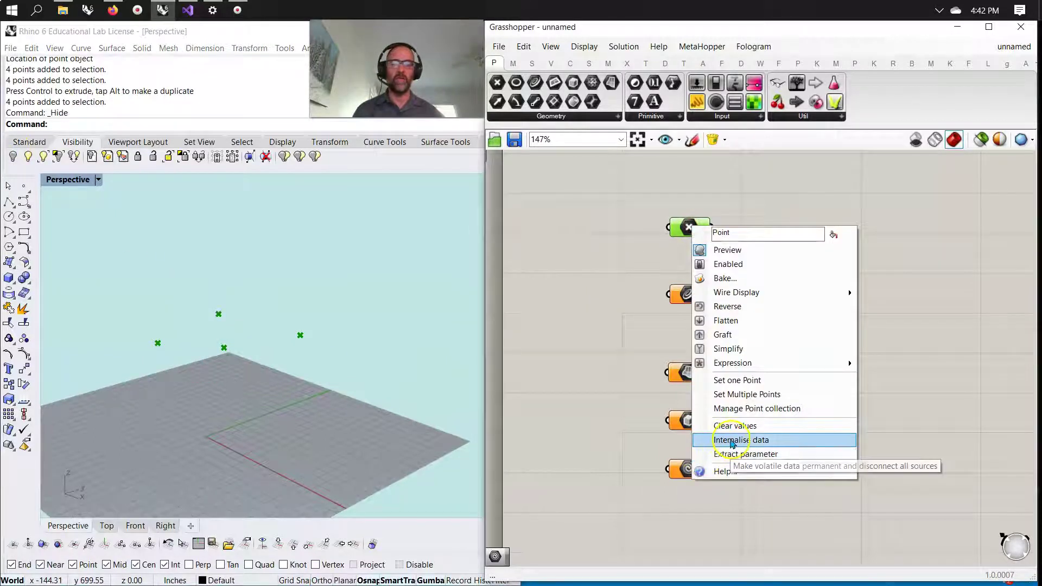
pyautogui.click(733, 441)
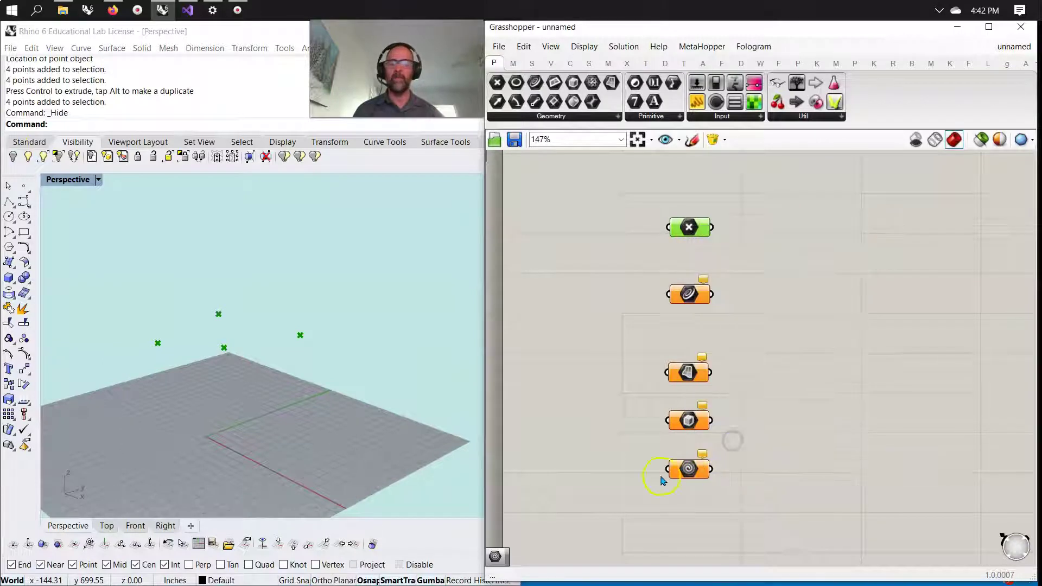
# Show all hidden Rhino objects and delete the baked pipe polysurfaces from the scene
pyautogui.moveTo(334, 365); pyautogui.dragTo(103, 269)
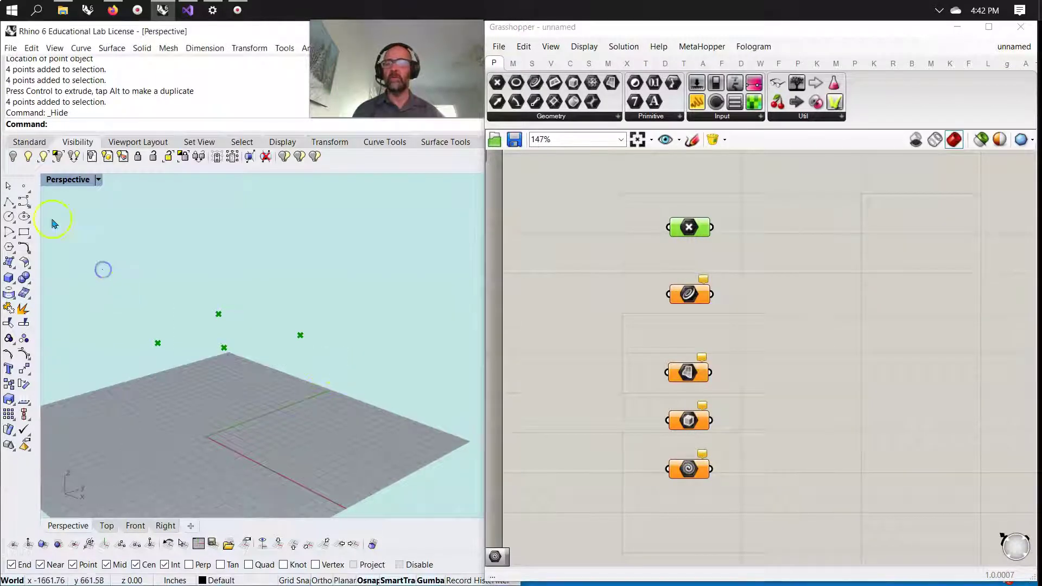
pyautogui.click(28, 157)
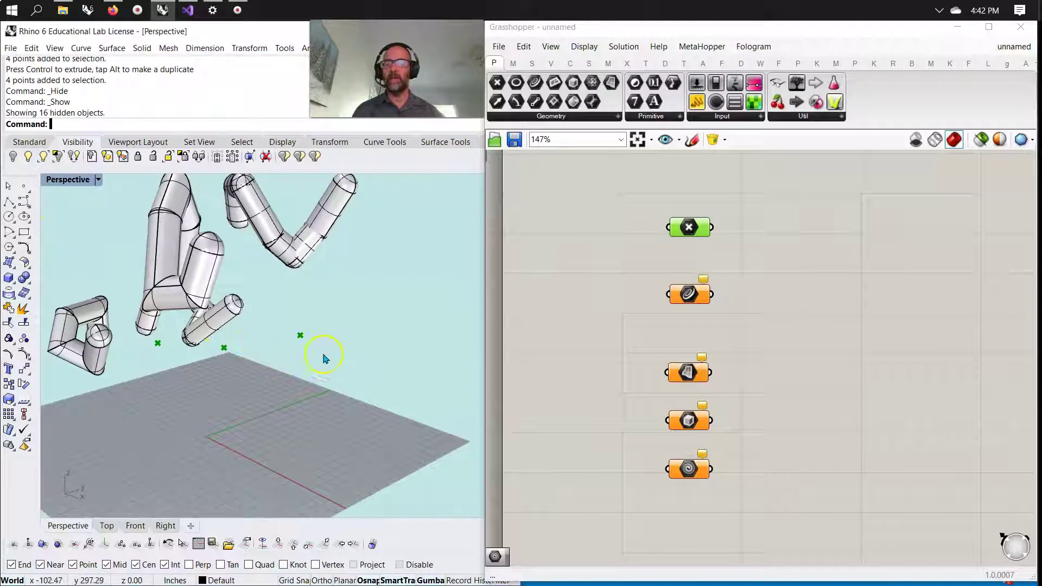
pyautogui.moveTo(323, 274); pyautogui.dragTo(111, 212)
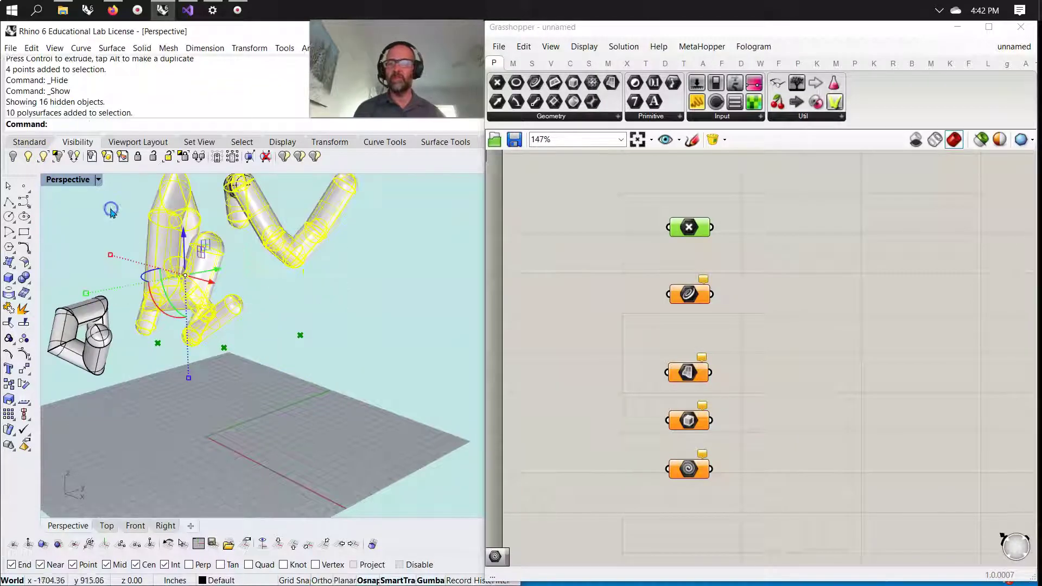
pyautogui.press('Delete')
pyautogui.click(106, 331)
pyautogui.press('Delete')
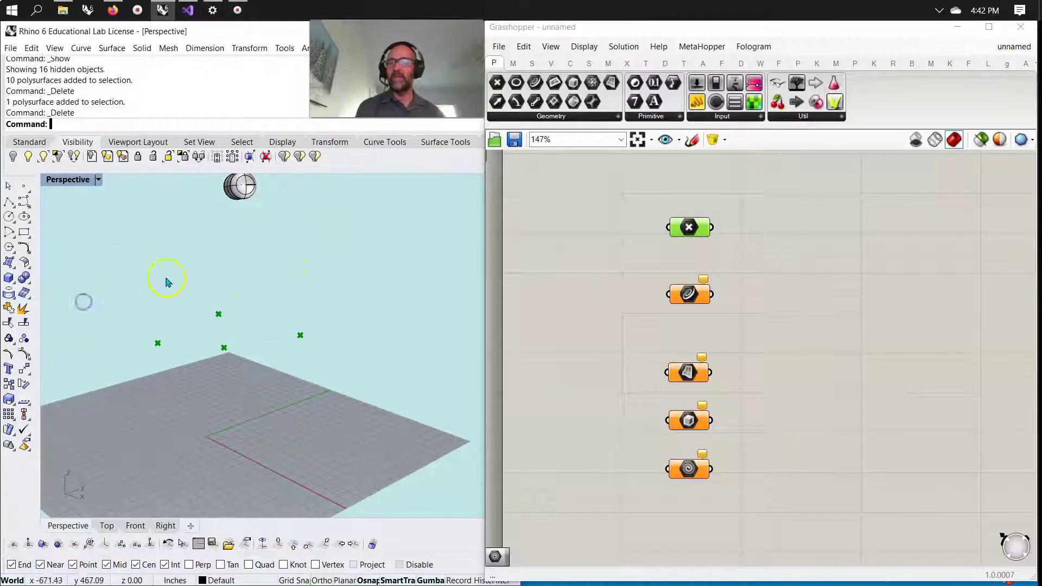
pyautogui.click(239, 187)
pyautogui.press('Delete')
# Move the four Rhino points straight down to near the ground plane, away from the internalised points, and reselect them
pyautogui.moveTo(332, 378); pyautogui.dragTo(123, 312)
pyautogui.moveTo(217, 300); pyautogui.dragTo(218, 384)
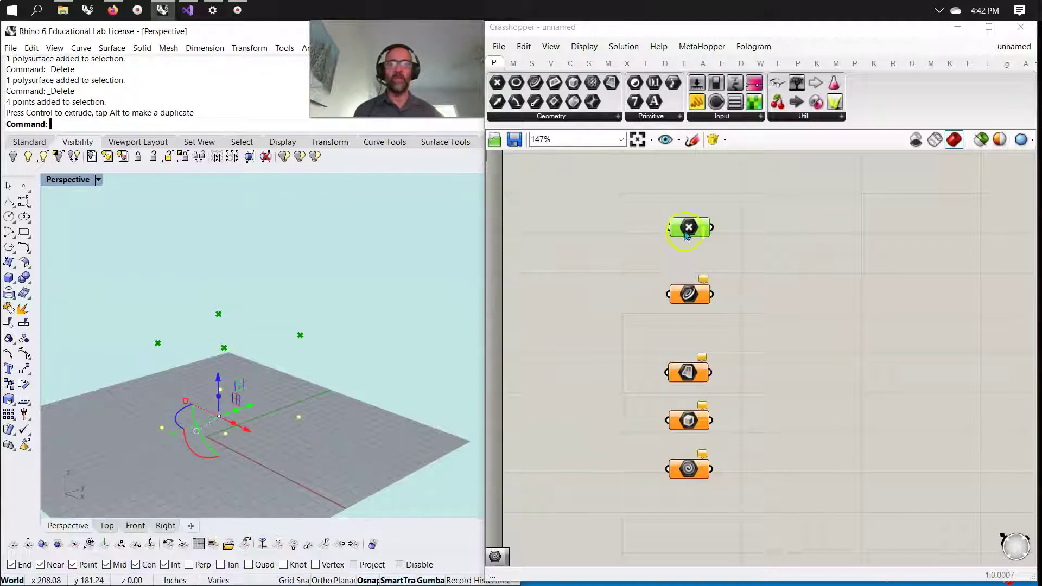
pyautogui.click(332, 464)
pyautogui.moveTo(153, 380); pyautogui.dragTo(152, 378)
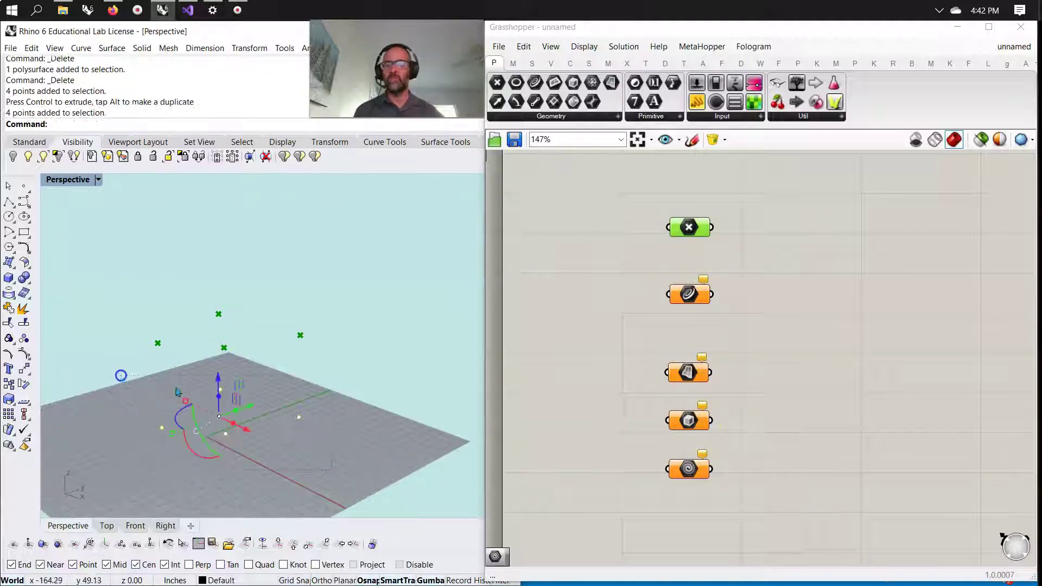
# Replace the Point parameter's values using Set Multiple Points with four new coordinate locations on the ground plane
pyautogui.rightClick(687, 227)
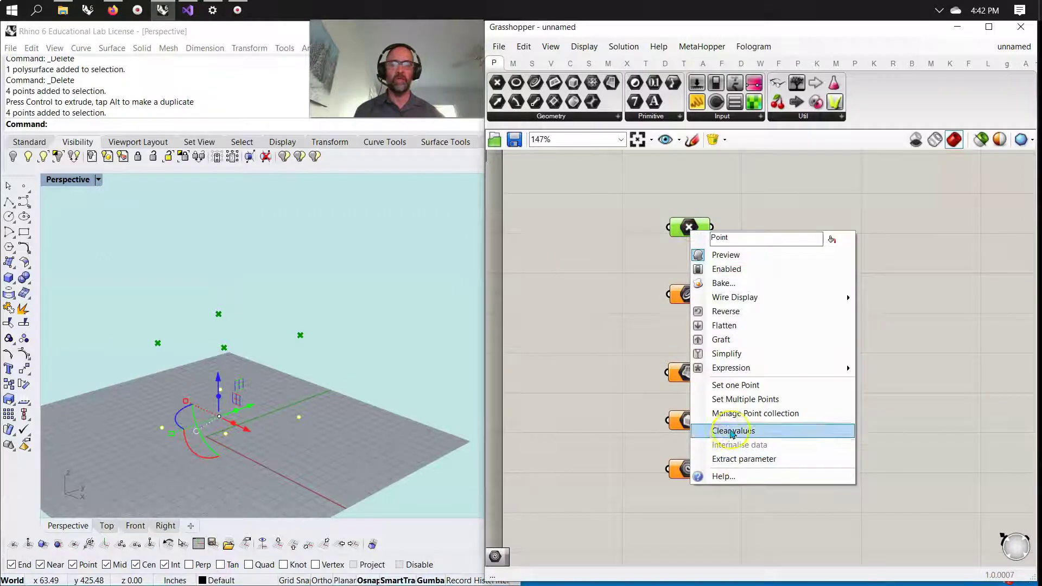
pyautogui.click(727, 399)
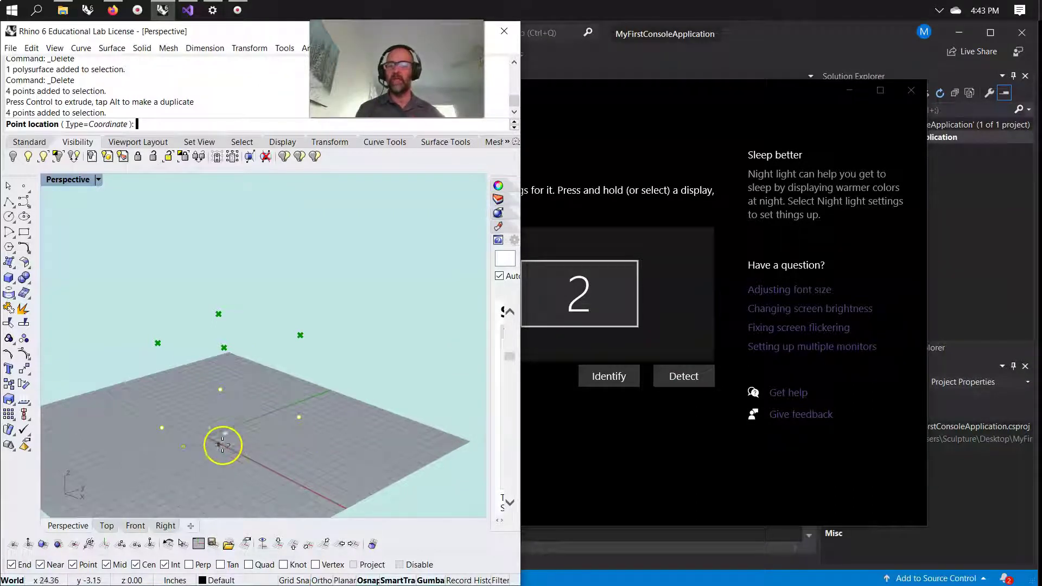
pyautogui.click(166, 386)
pyautogui.click(279, 365)
pyautogui.click(257, 406)
pyautogui.click(184, 423)
pyautogui.press('Return')
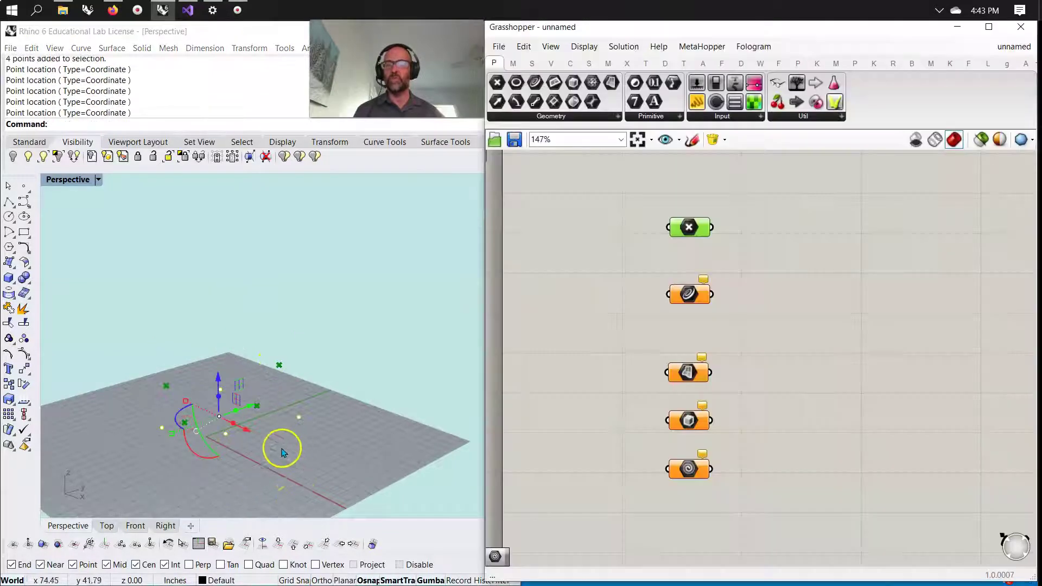
# Delete the four original Rhino point objects and try to select the remaining Grasshopper points in the viewport
pyautogui.click(284, 470)
pyautogui.moveTo(323, 453); pyautogui.dragTo(137, 381)
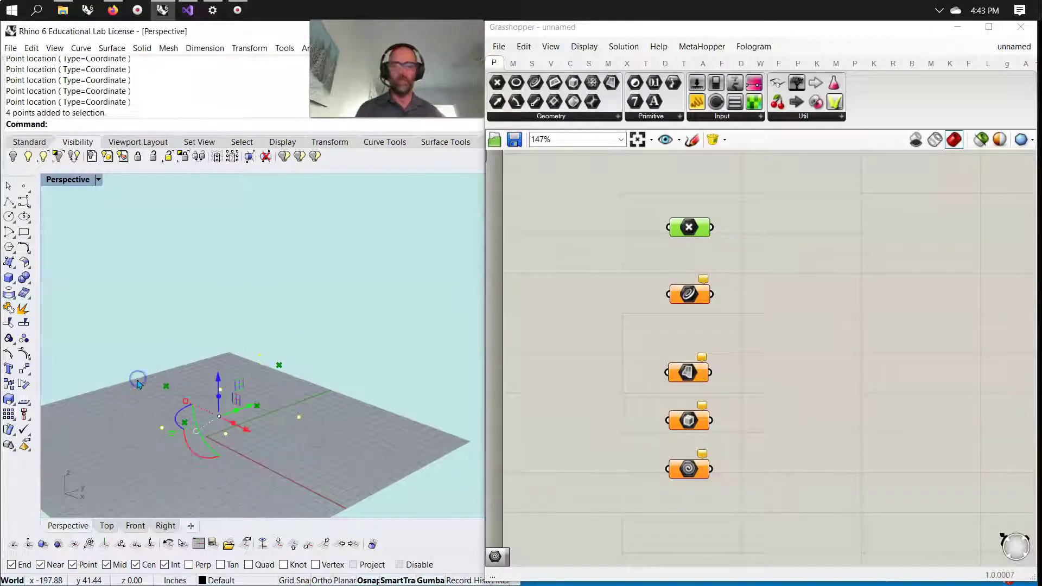
pyautogui.press('Delete')
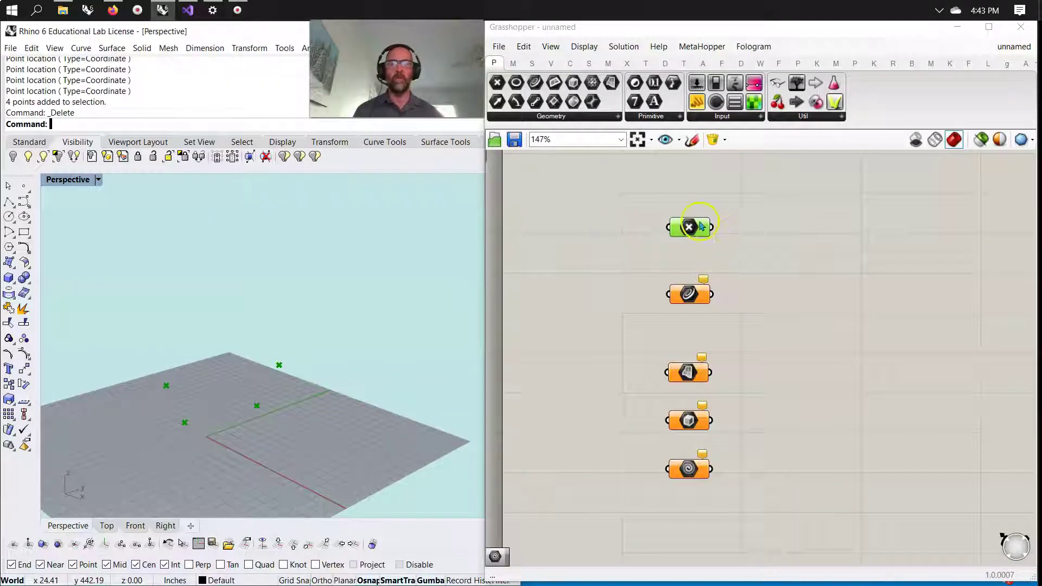
pyautogui.moveTo(310, 458); pyautogui.dragTo(84, 340)
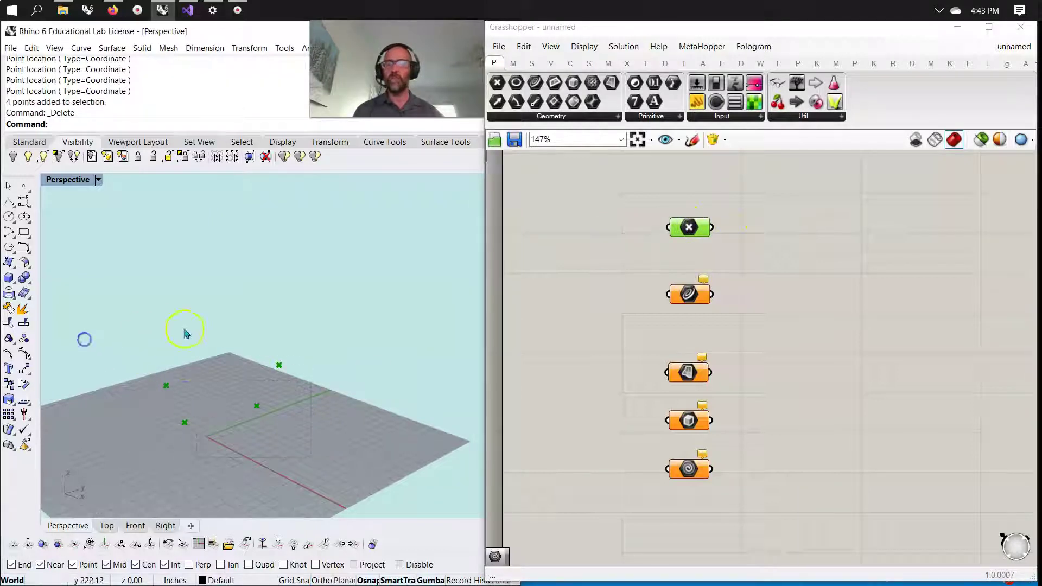
# Extract the Point parameter's data into a separate connected Point parameter
pyautogui.rightClick(685, 228)
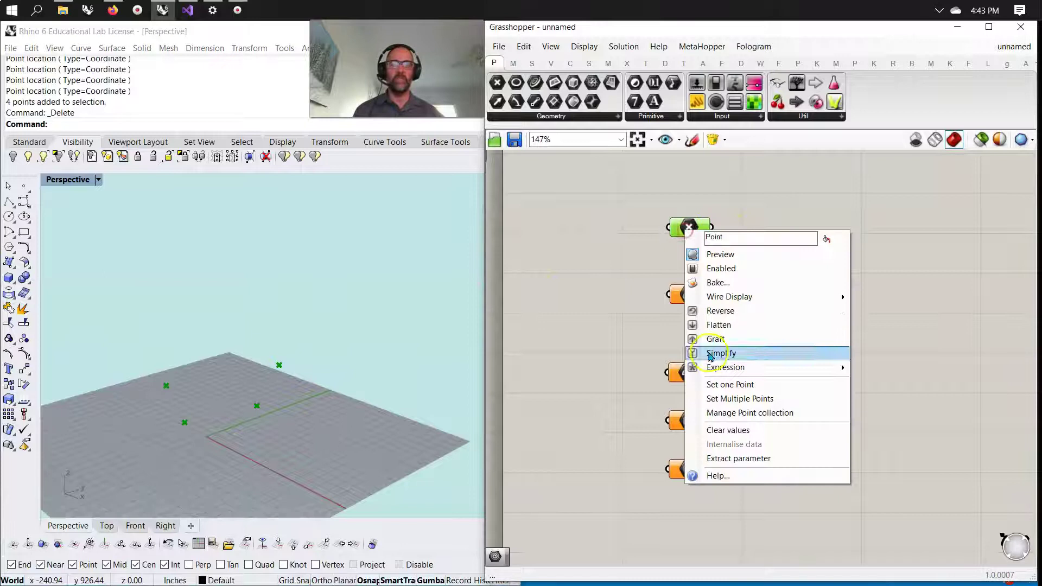
pyautogui.click(737, 459)
pyautogui.moveTo(322, 457); pyautogui.dragTo(103, 328)
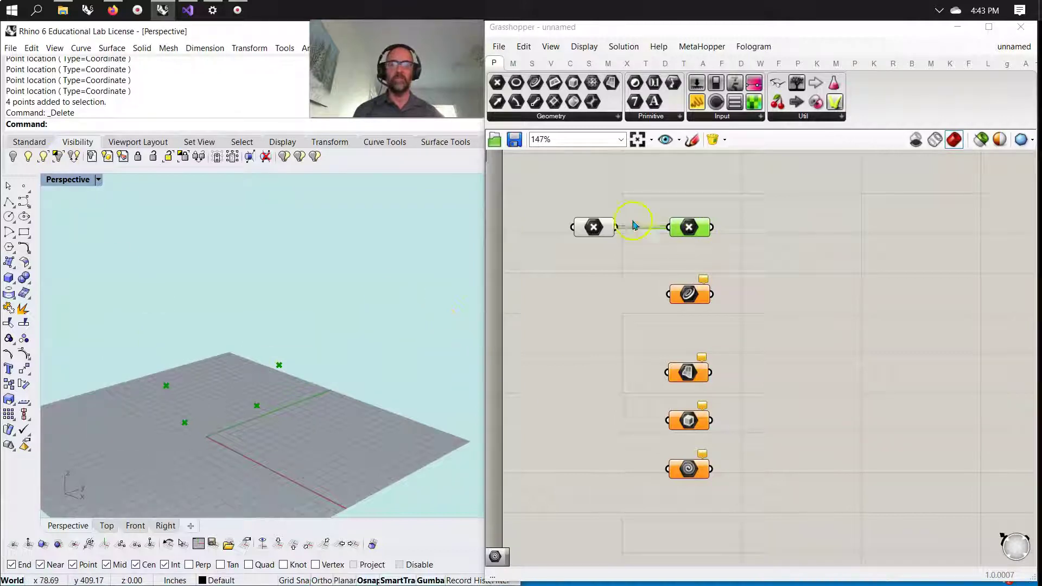
# Reposition the extracted parameter's points with their gumballs, raising two vertically, one by about 129 in, and shifting the other two along Y
pyautogui.click(593, 227)
pyautogui.moveTo(258, 391); pyautogui.dragTo(204, 393)
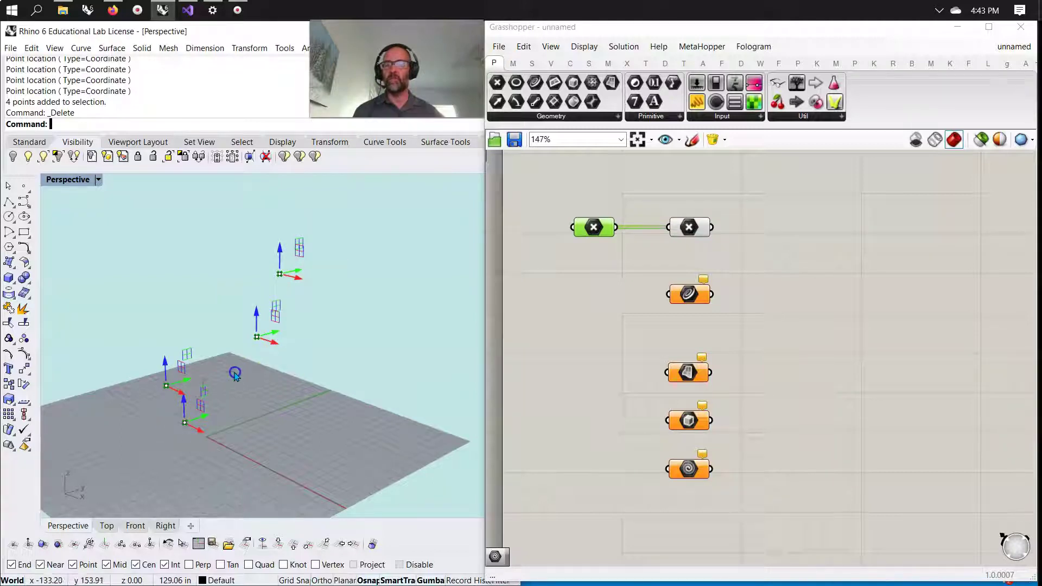
pyautogui.moveTo(194, 423); pyautogui.dragTo(238, 405)
pyautogui.moveTo(174, 384); pyautogui.dragTo(213, 372)
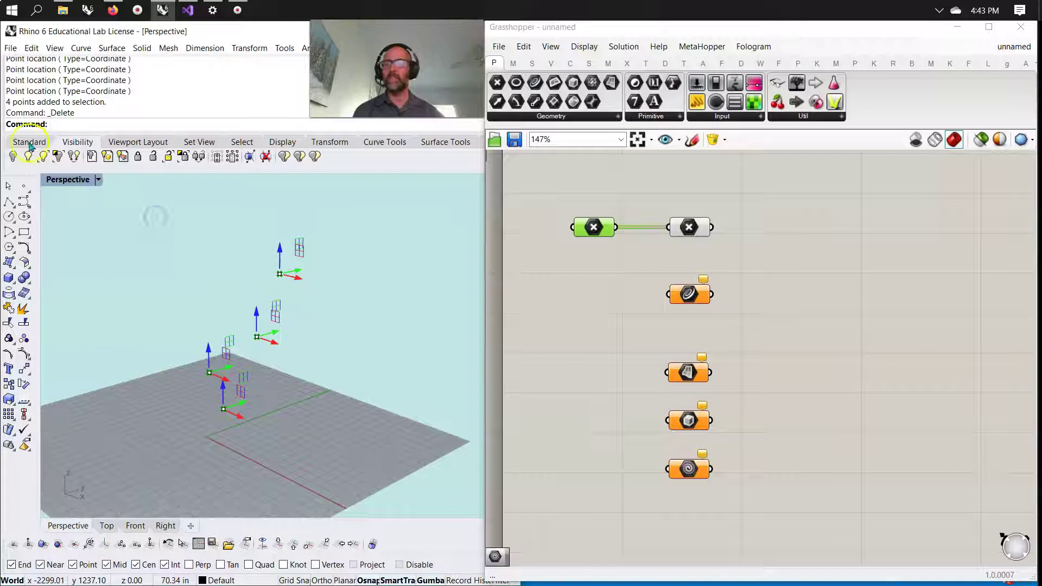
# Try to select and hide the extracted parameter's points in the Rhino viewport
pyautogui.moveTo(353, 474); pyautogui.dragTo(177, 247)
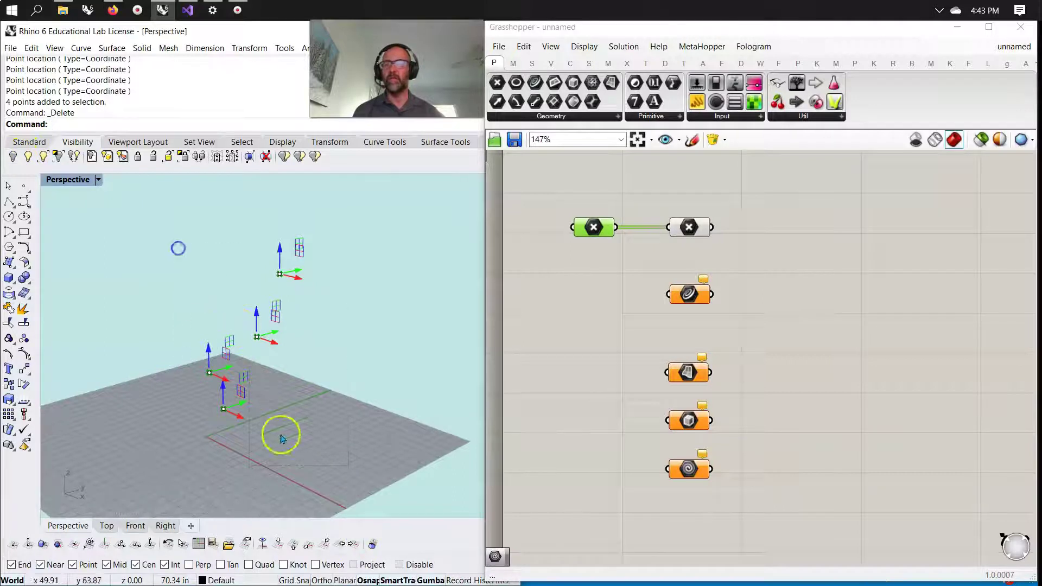
pyautogui.click(13, 156)
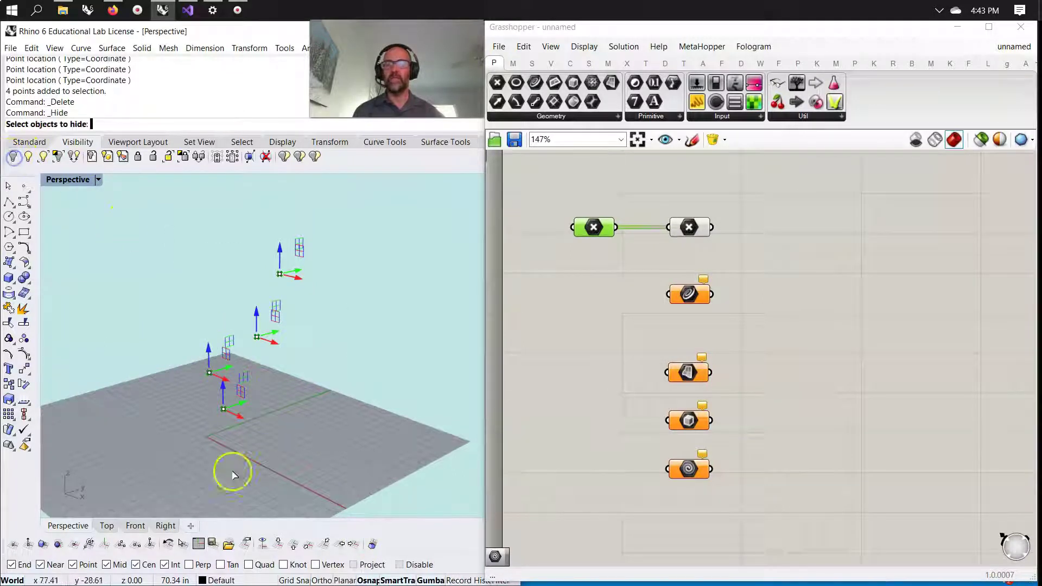
pyautogui.moveTo(320, 382); pyautogui.dragTo(139, 205)
pyautogui.press('Return')
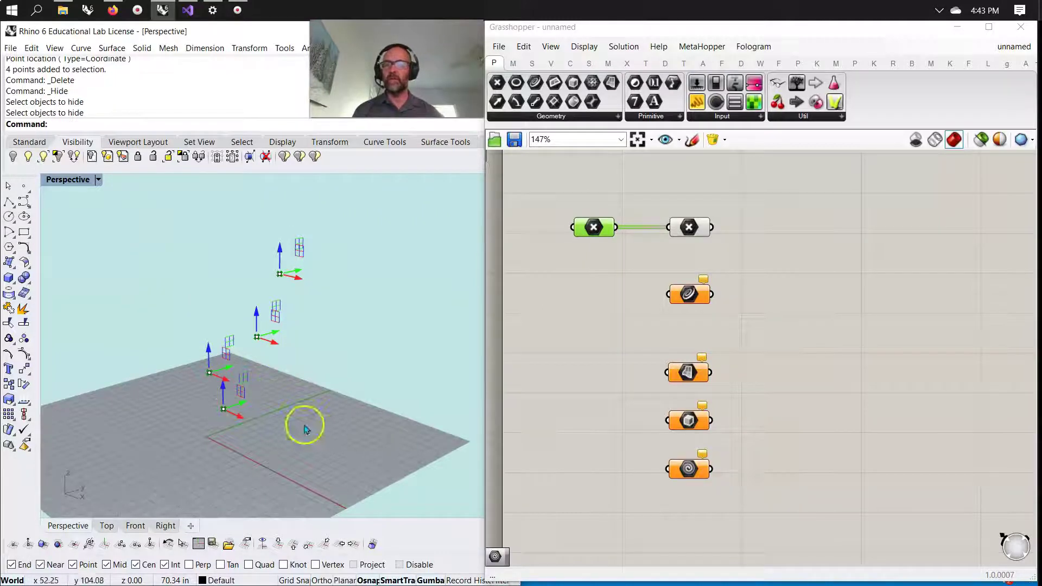
# Add a Panel beside the second Point parameter and connect that parameter's output to it
pyautogui.click(690, 229)
pyautogui.moveTo(324, 346); pyautogui.dragTo(261, 371, button='right')
pyautogui.click(741, 129)
pyautogui.moveTo(805, 197); pyautogui.dragTo(829, 231)
pyautogui.moveTo(715, 228); pyautogui.dragTo(761, 229)
pyautogui.moveTo(817, 252); pyautogui.dragTo(800, 246)
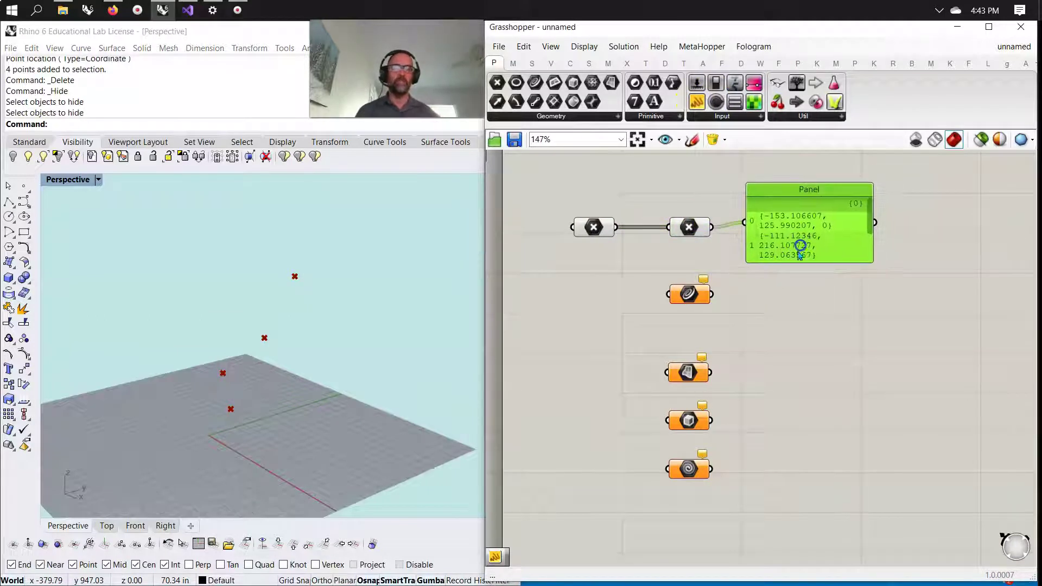
# Widen the Panel so each point's coordinates fit on one line, and align it with the second Point parameter
pyautogui.moveTo(869, 260); pyautogui.dragTo(1008, 277)
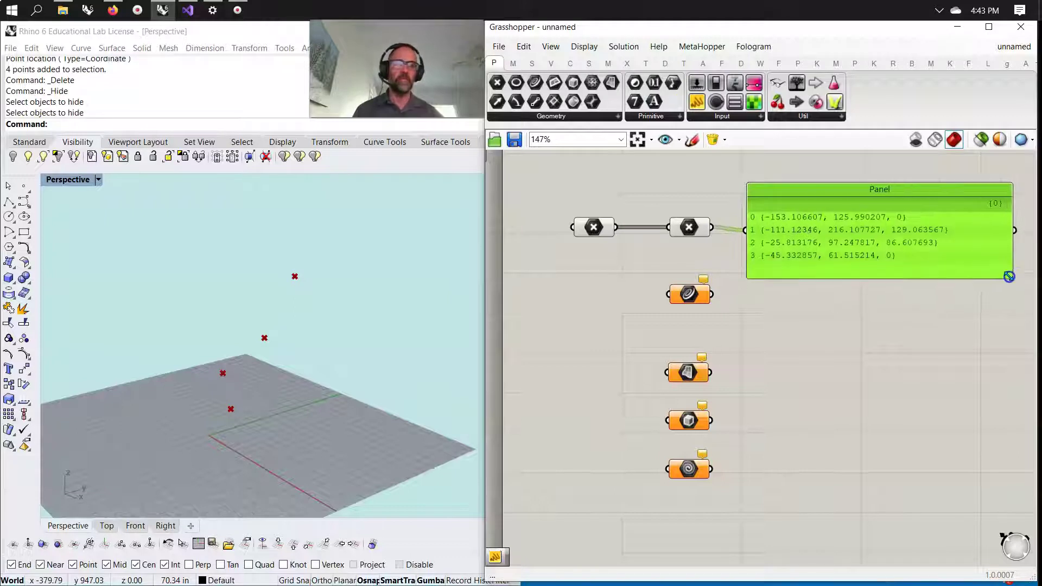
pyautogui.moveTo(223, 420)
pyautogui.mouseDown(button='right')
pyautogui.moveTo(258, 377)
pyautogui.moveTo(241, 432)
pyautogui.moveTo(234, 416)
pyautogui.mouseUp(button='right')
pyautogui.click(891, 266)
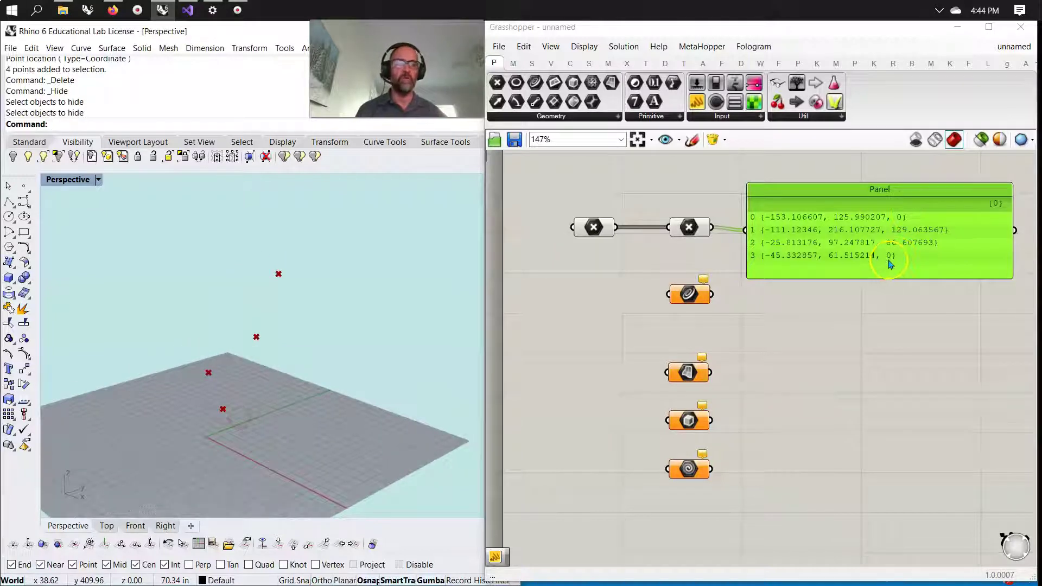
pyautogui.moveTo(836, 262); pyautogui.dragTo(835, 260)
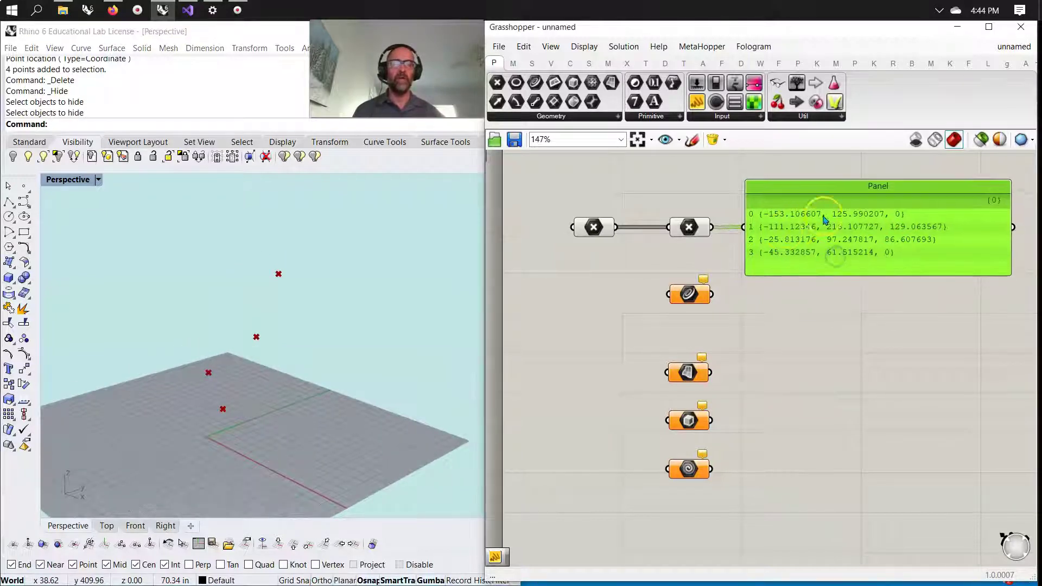
# Add a Param Viewer below the Panel, connect the second Point parameter's output to it, and switch it to tree drawing
pyautogui.moveTo(861, 352); pyautogui.dragTo(848, 329)
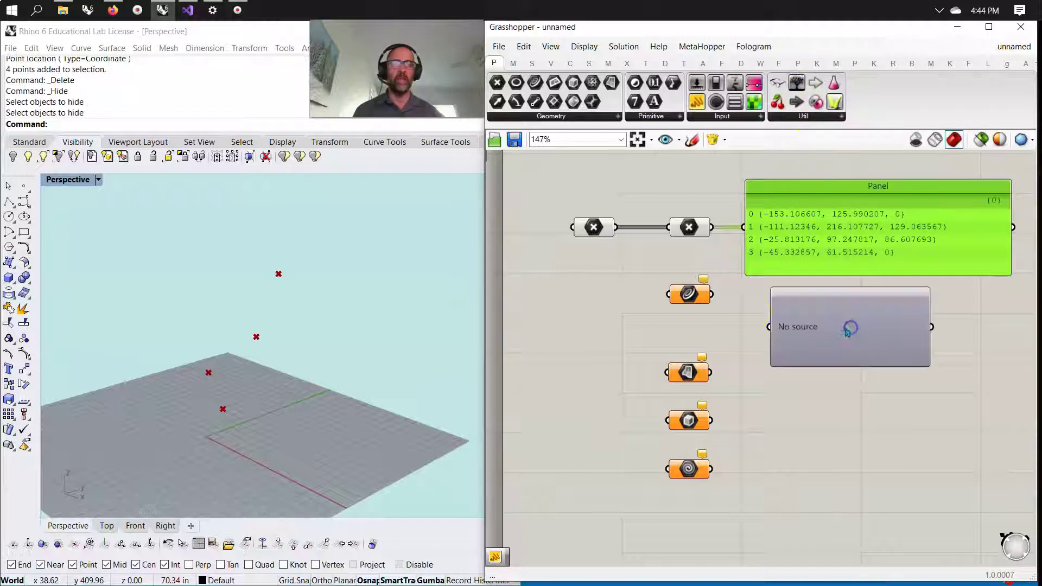
pyautogui.moveTo(712, 227); pyautogui.dragTo(815, 323)
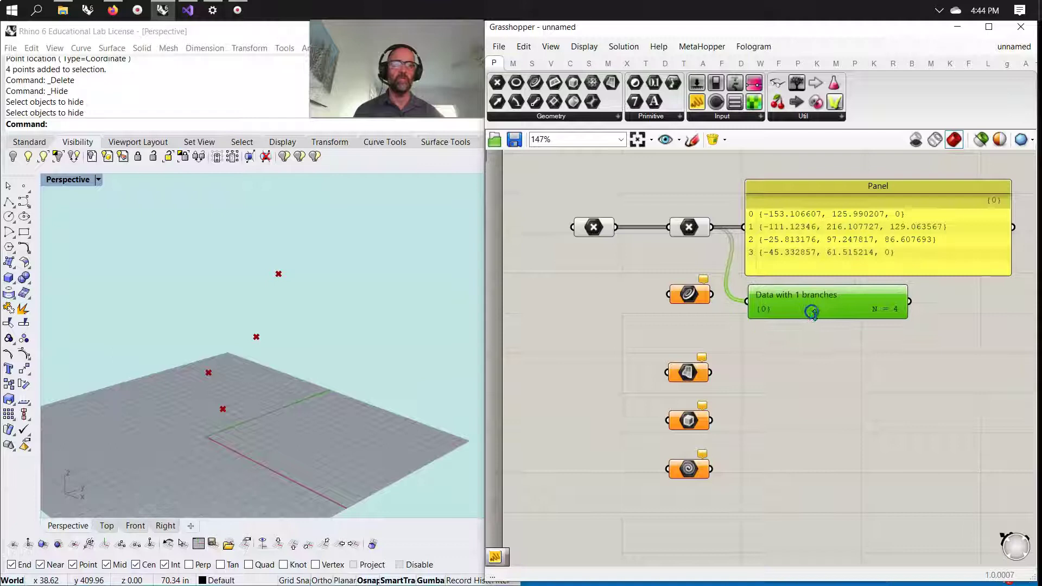
pyautogui.doubleClick(818, 324)
pyautogui.click(814, 373)
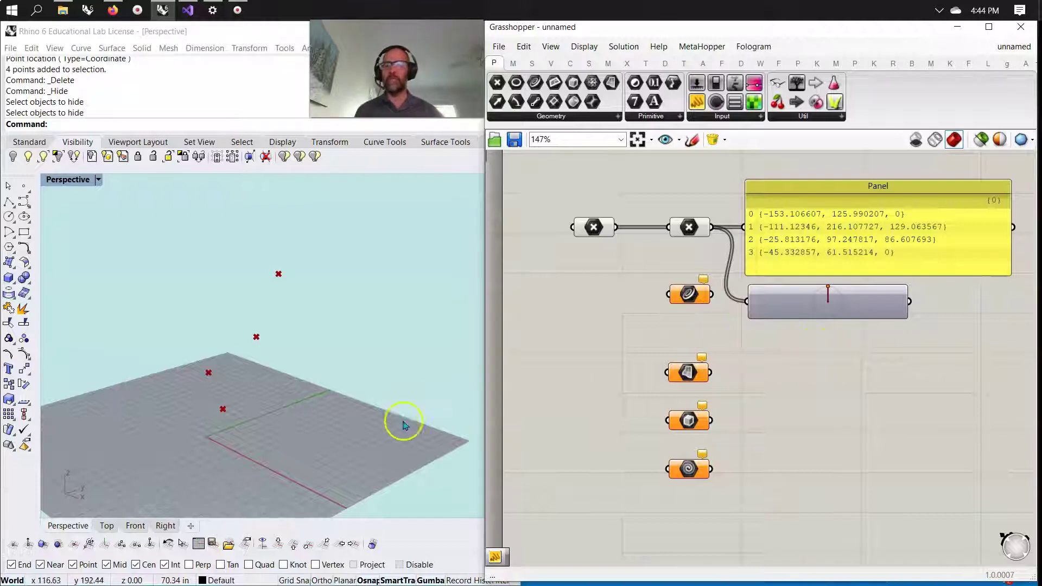
# Delete the first Point parameter and move the remaining parameter's farthest point with its gumball to about (-241, 373, 69)
pyautogui.click(604, 232)
pyautogui.press('Delete')
pyautogui.click(692, 233)
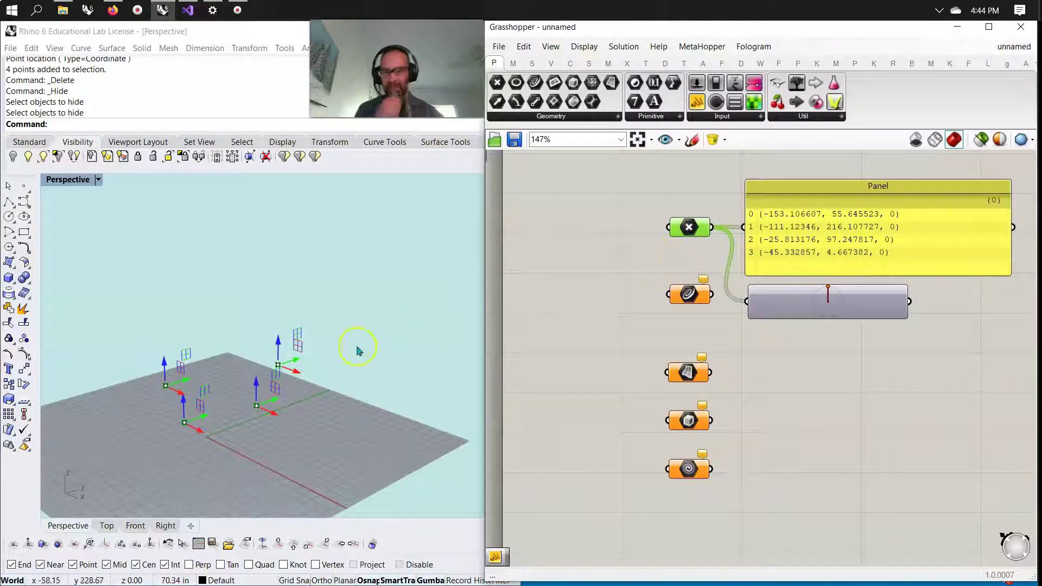
pyautogui.moveTo(293, 360); pyautogui.dragTo(395, 363)
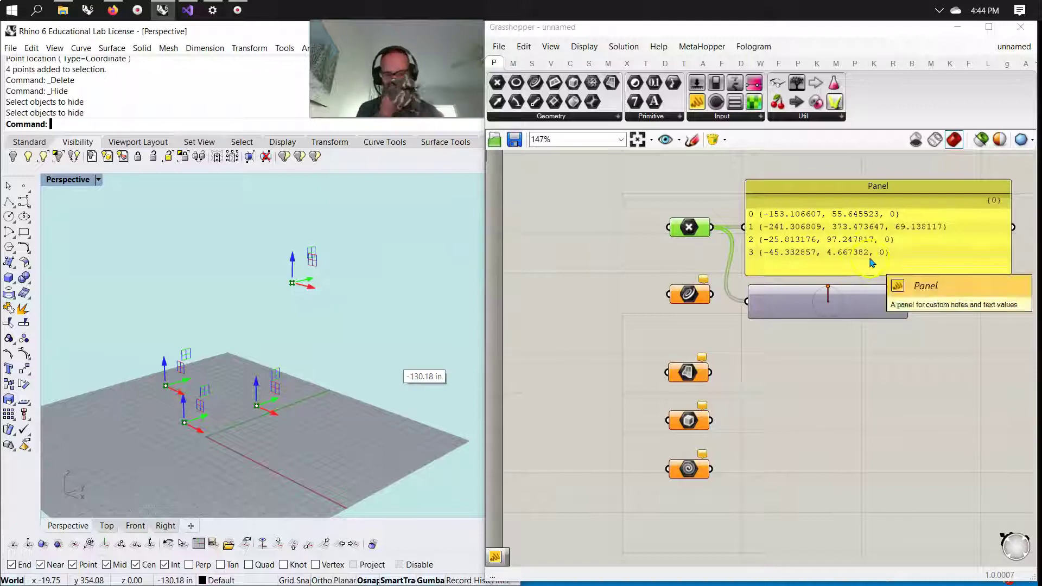
pyautogui.scroll(-5, 872, 361)
pyautogui.click(756, 363)
pyautogui.click(550, 64)
pyautogui.click(644, 80)
pyautogui.moveTo(644, 80); pyautogui.dragTo(914, 281)
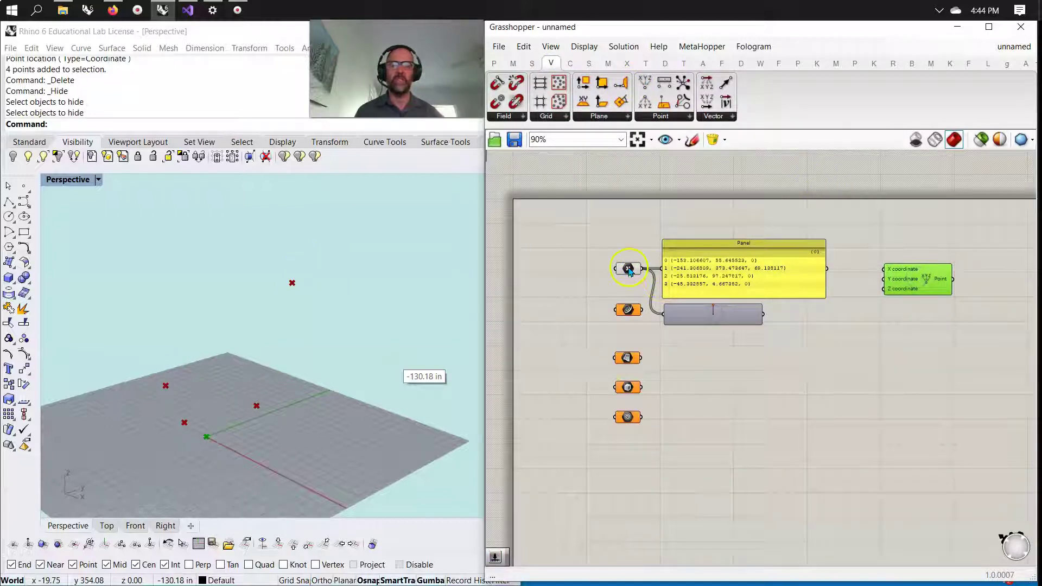
pyautogui.moveTo(914, 281); pyautogui.dragTo(926, 278)
pyautogui.scroll(2, 925, 278)
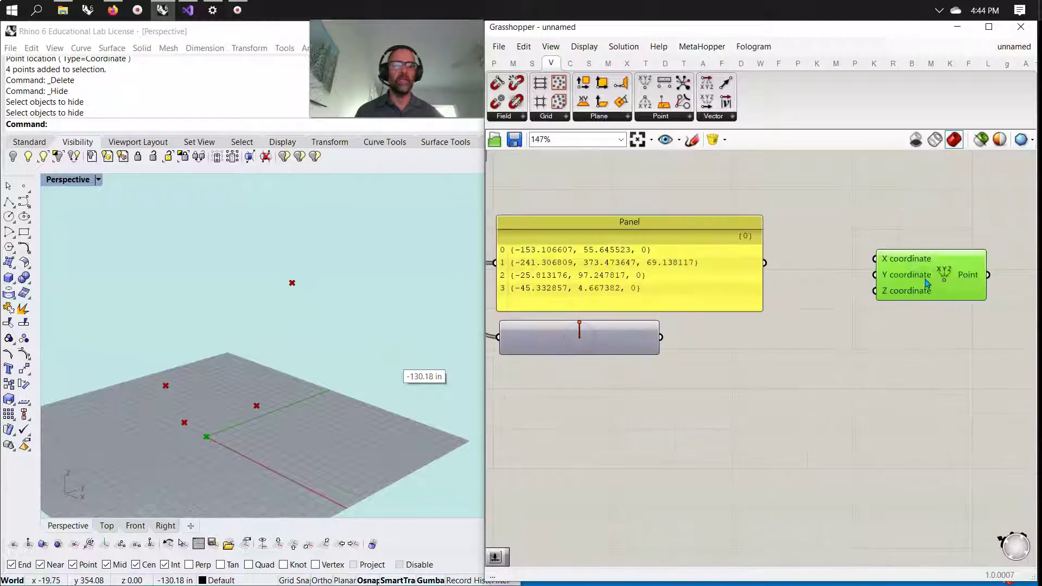
pyautogui.press('Delete')
# Move the Curve parameter down and the Panel up to leave more room between the components on the canvas
pyautogui.moveTo(821, 321); pyautogui.dragTo(852, 378, button='right')
pyautogui.moveTo(604, 315); pyautogui.dragTo(605, 356)
pyautogui.moveTo(711, 307); pyautogui.dragTo(744, 251)
# Draw a freeform degree-3 control-point curve with eight points, looping around the points in the Rhino Perspective viewport
pyautogui.click(24, 201)
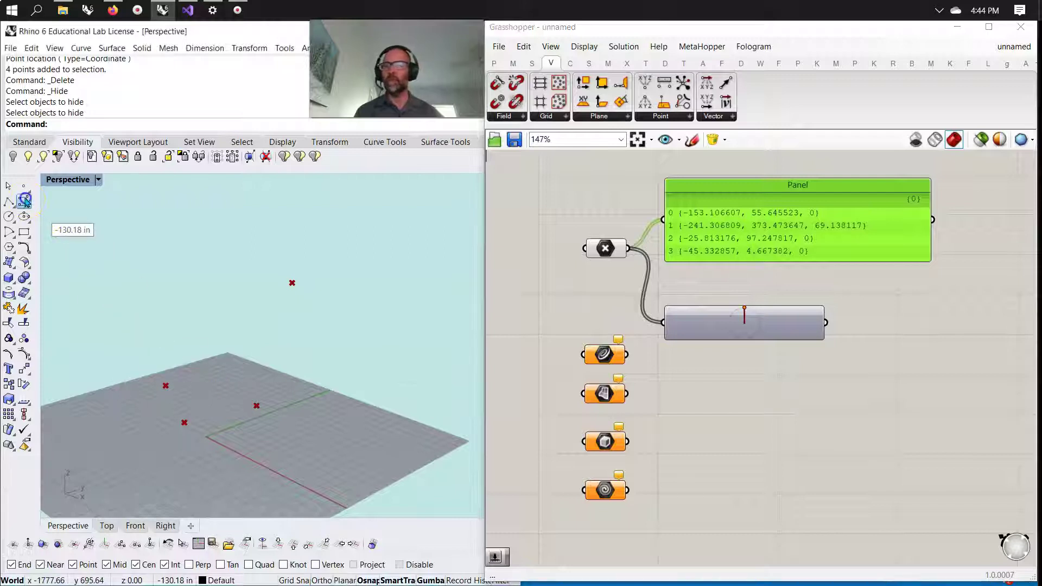
pyautogui.click(85, 338)
pyautogui.click(195, 350)
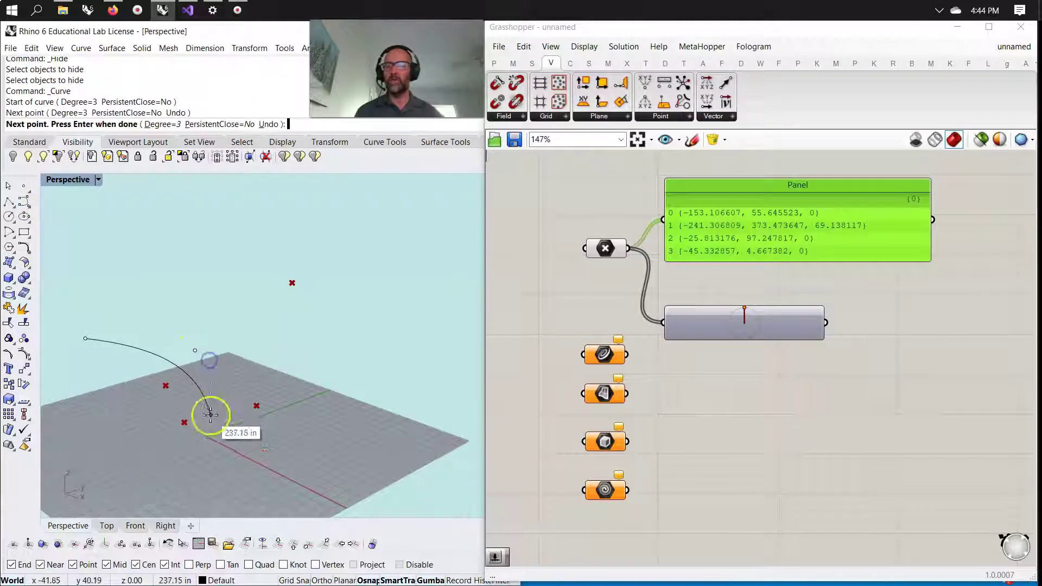
pyautogui.click(210, 415)
pyautogui.click(346, 421)
pyautogui.click(400, 277)
pyautogui.click(217, 298)
pyautogui.click(197, 279)
pyautogui.click(211, 267)
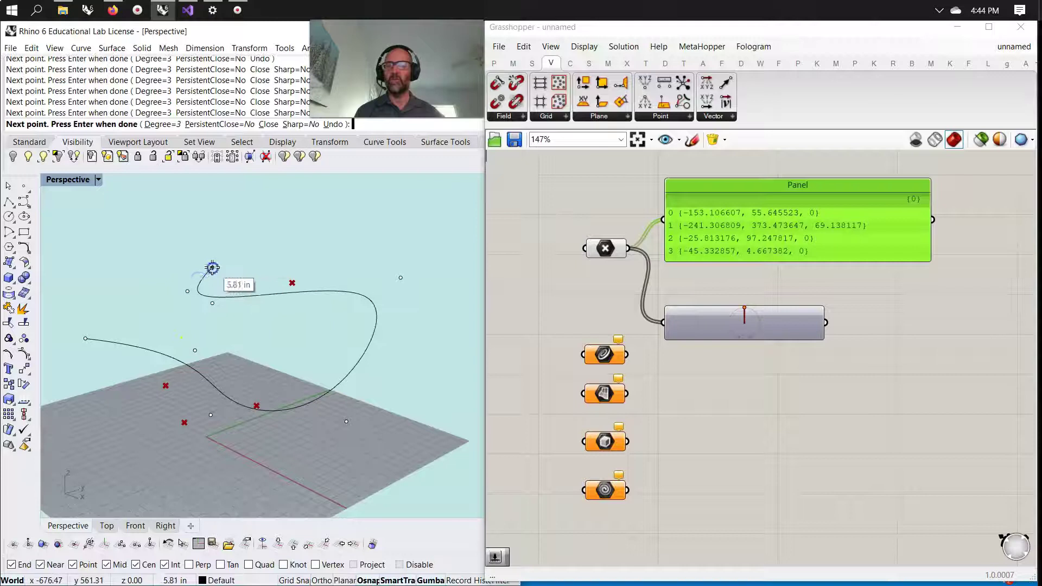
pyautogui.rightClick(244, 249)
# Reference the drawn Rhino curve in the Curve parameter as a single curve
pyautogui.click(327, 337)
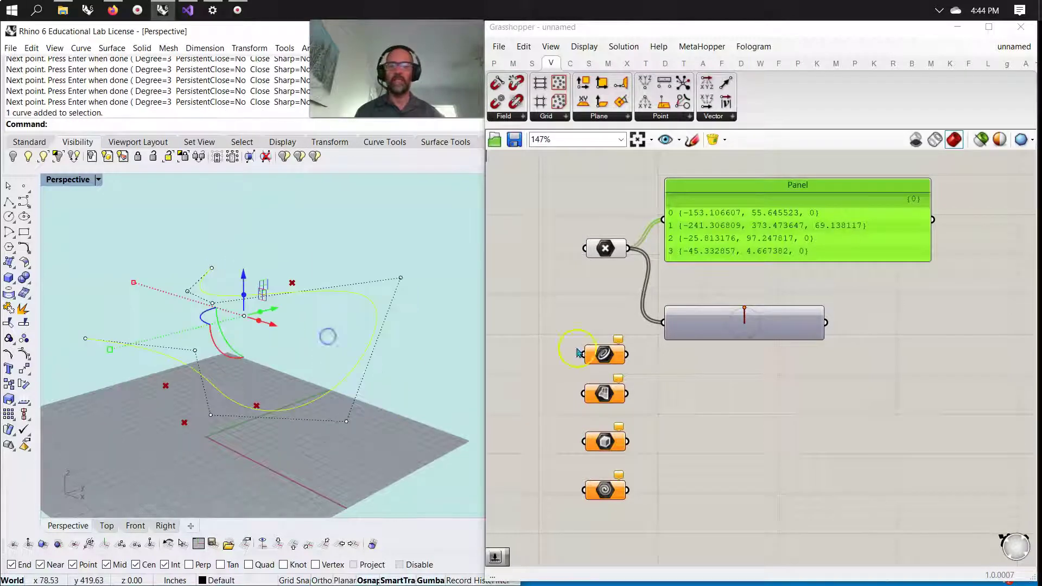
pyautogui.rightClick(599, 355)
pyautogui.click(644, 488)
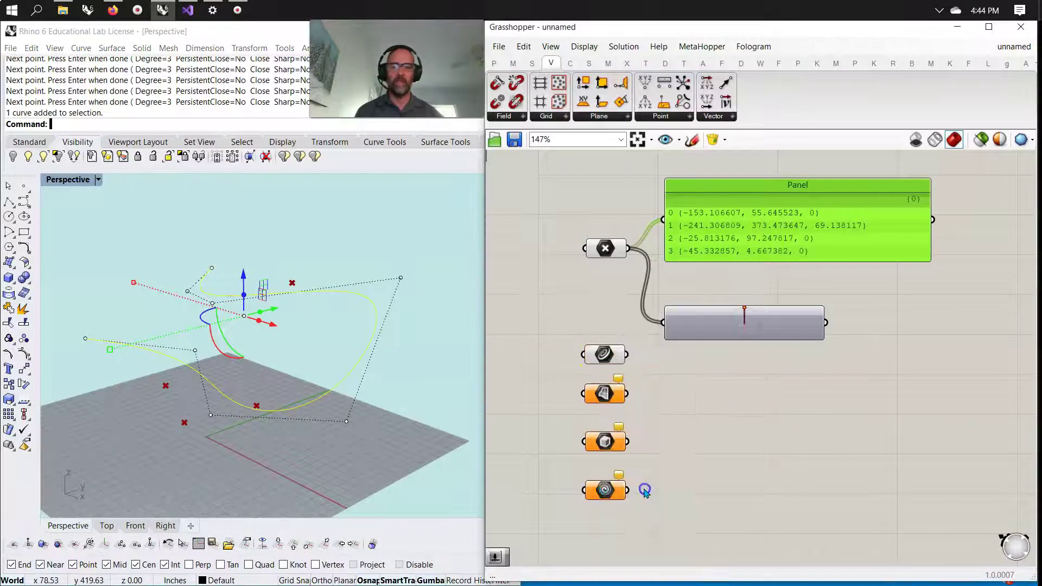
pyautogui.click(603, 366)
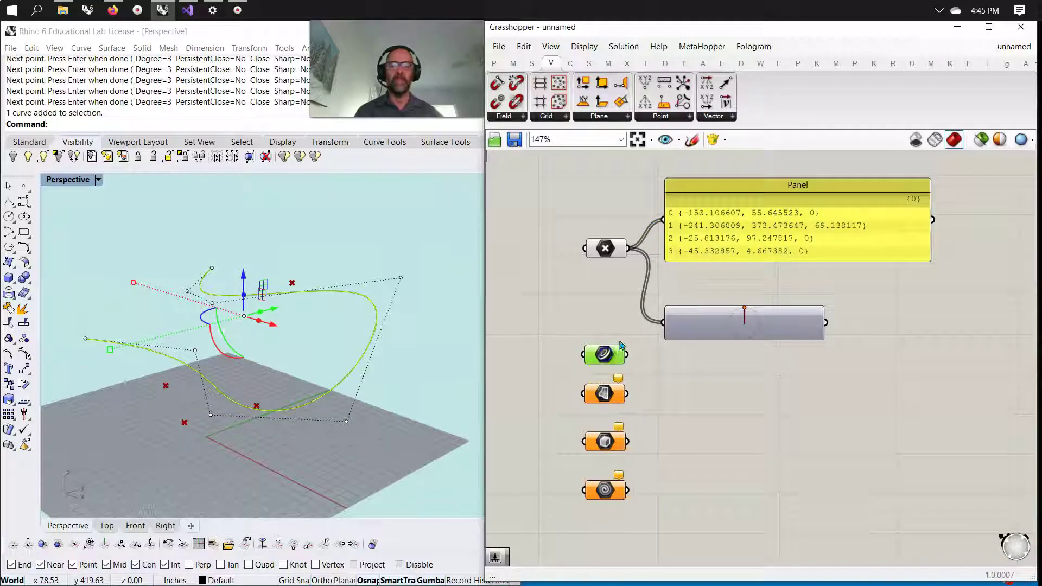
# Move the Param Viewer up beneath the Panel and turn off Draw Tree so it lists the data branches as text
pyautogui.moveTo(708, 330); pyautogui.dragTo(750, 286)
pyautogui.rightClick(743, 296)
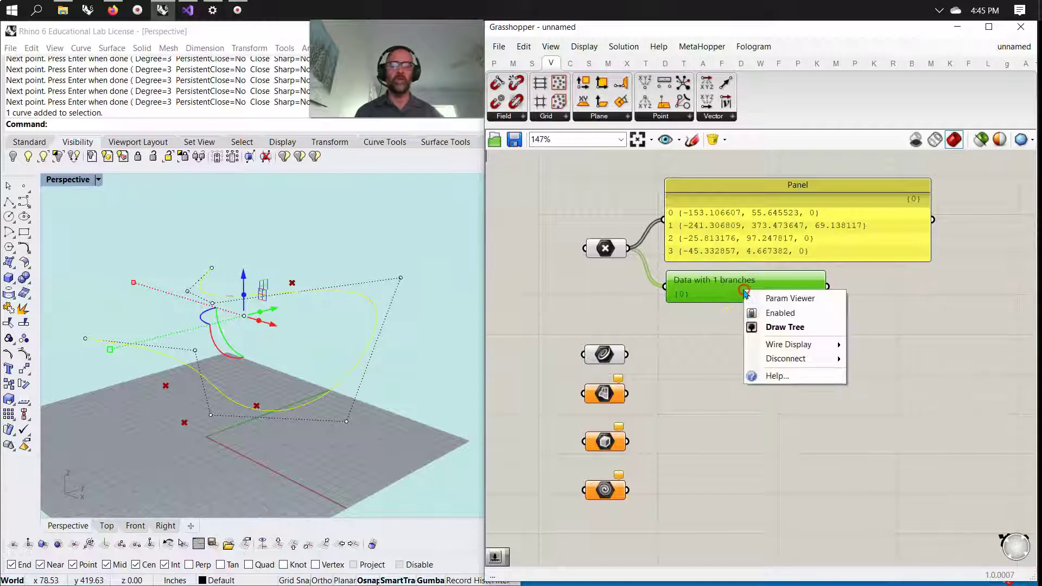
pyautogui.click(777, 328)
pyautogui.rightClick(739, 283)
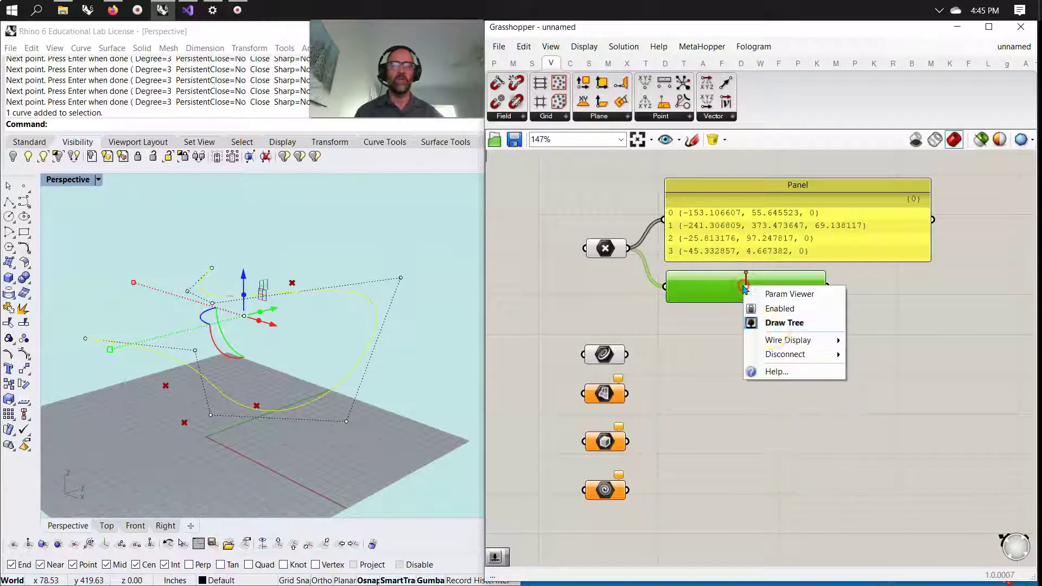
pyautogui.click(777, 321)
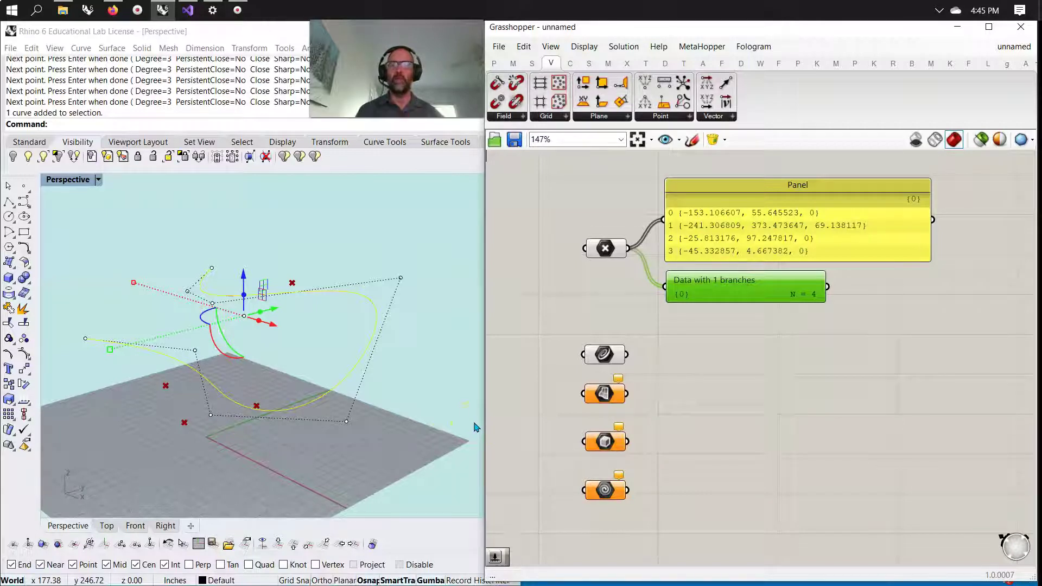
pyautogui.click(715, 330)
# Duplicate the Panel and Param Viewer beside the Curve parameter, connect the Curve output to both copies, and stack them neatly
pyautogui.moveTo(608, 363); pyautogui.dragTo(612, 354)
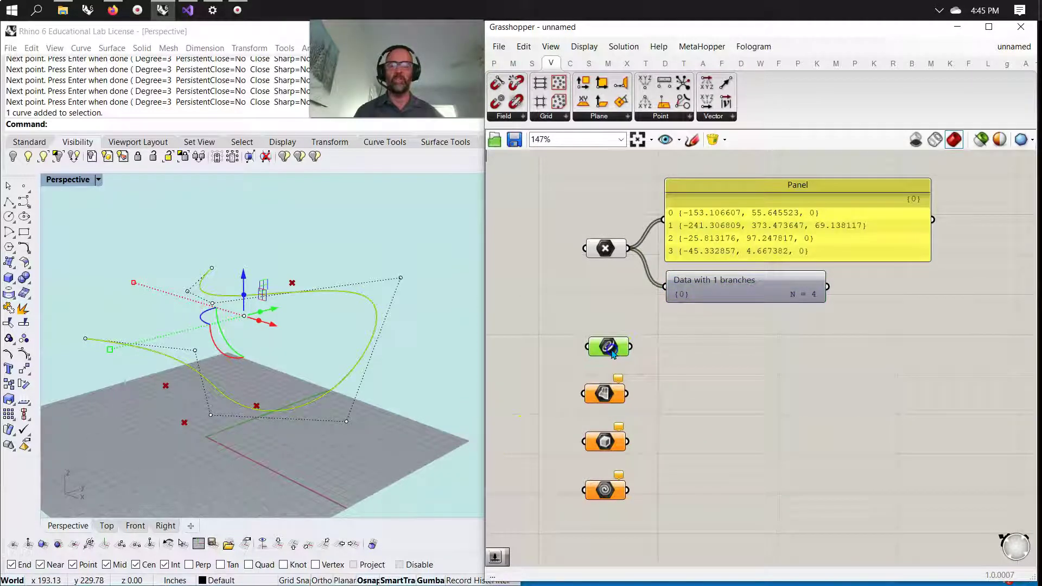
pyautogui.moveTo(789, 321); pyautogui.dragTo(767, 348)
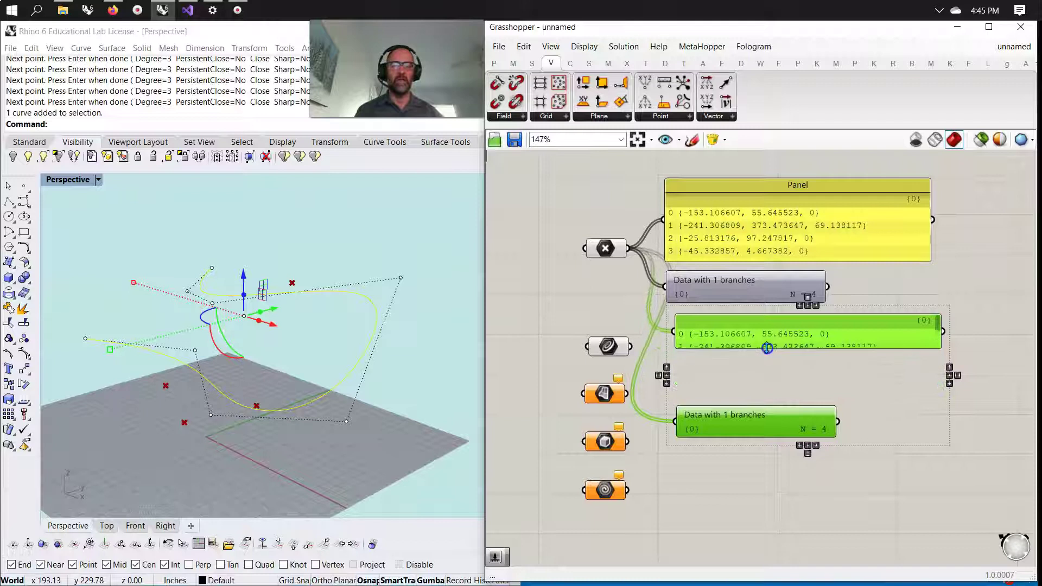
pyautogui.moveTo(672, 334); pyautogui.dragTo(673, 335)
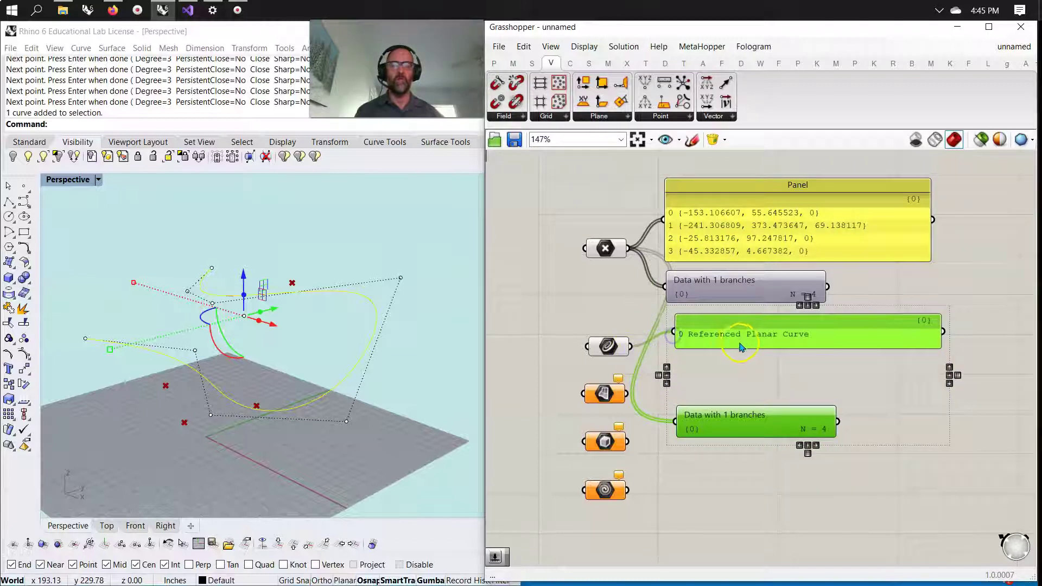
pyautogui.moveTo(741, 343); pyautogui.dragTo(743, 349)
pyautogui.moveTo(749, 438); pyautogui.dragTo(765, 388)
pyautogui.click(783, 434)
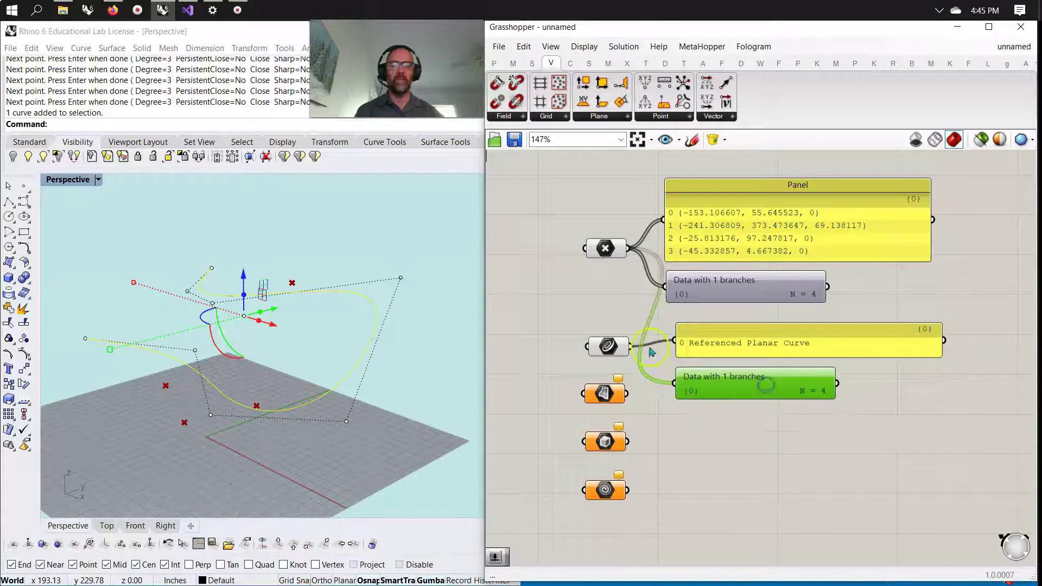
pyautogui.moveTo(631, 350); pyautogui.dragTo(675, 383)
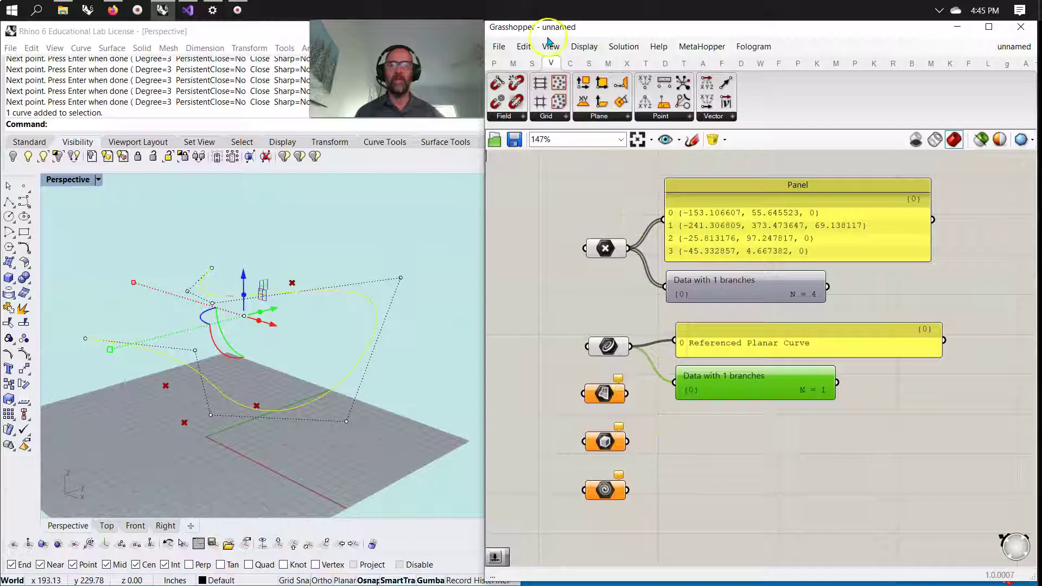
# Switch the component display from icons to text names and back to icons
pyautogui.click(583, 46)
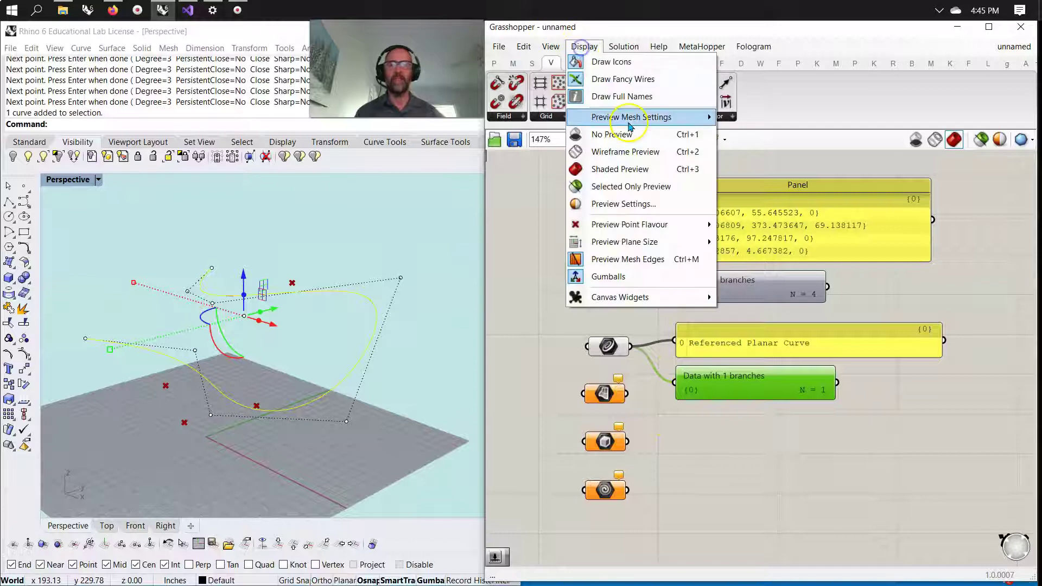
pyautogui.click(610, 64)
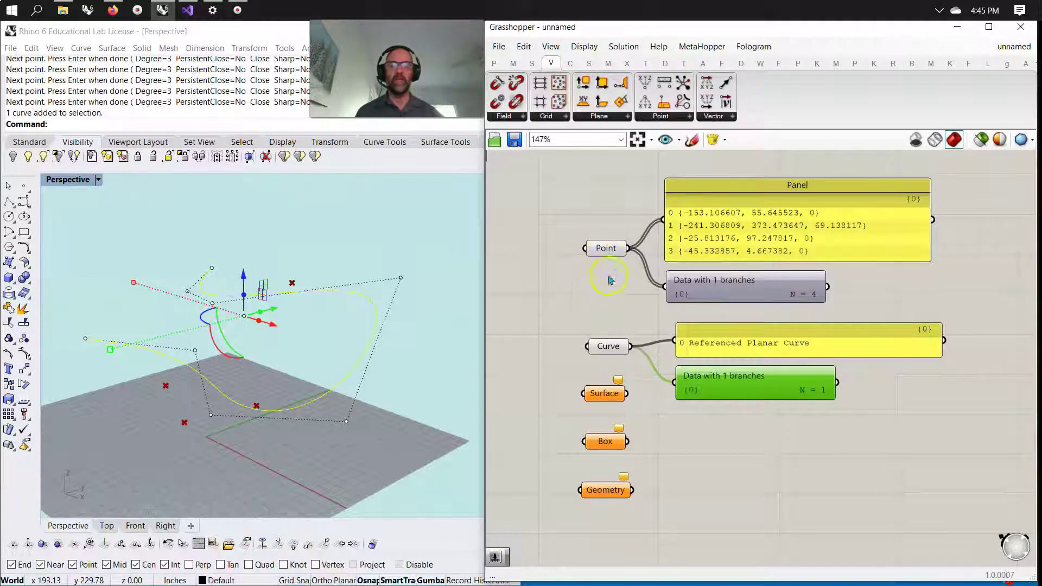
pyautogui.click(584, 46)
pyautogui.click(597, 63)
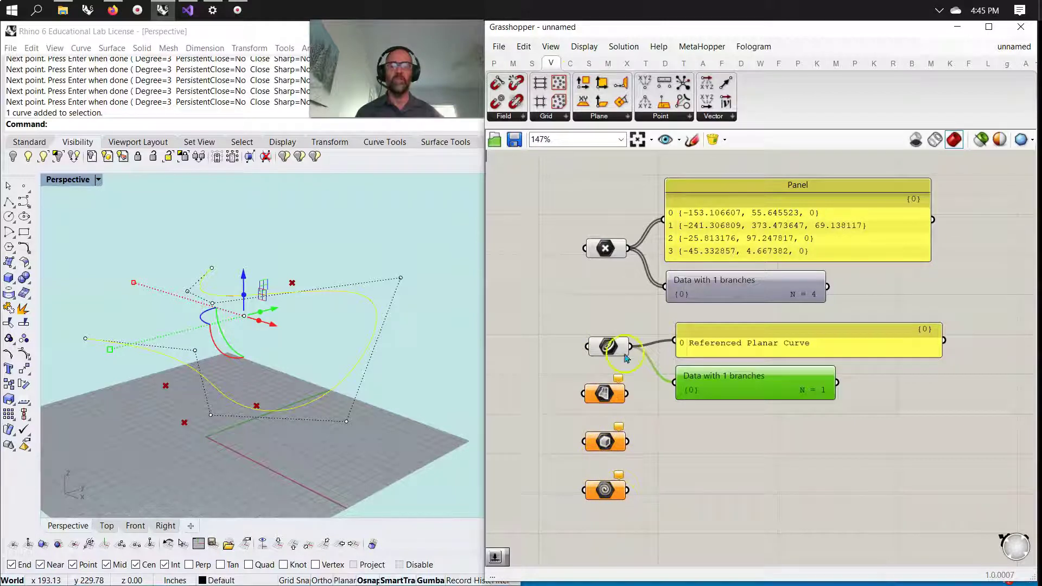
# Put the Point parameter in its own group and name the group Point
pyautogui.moveTo(606, 251)
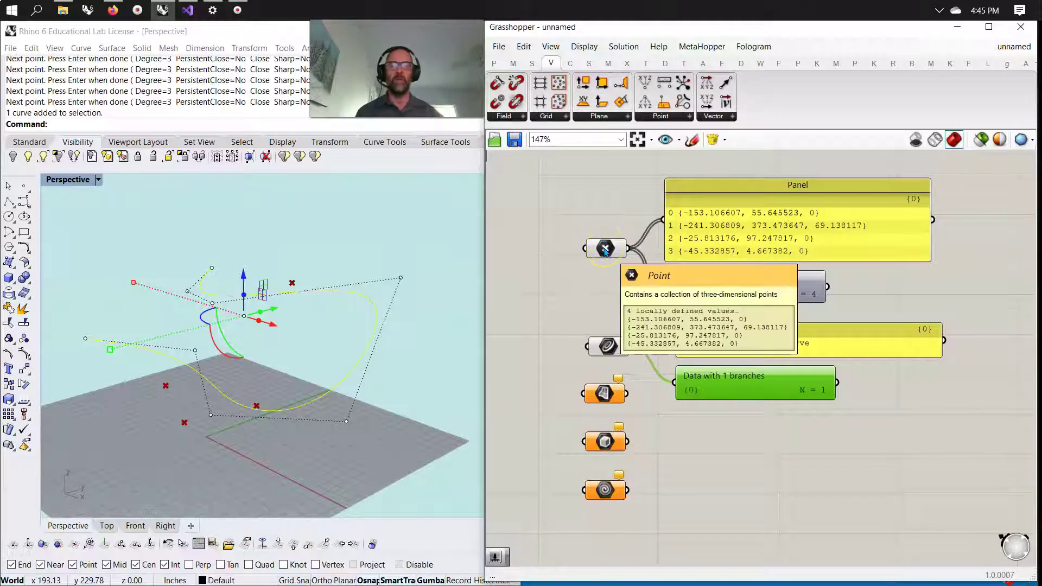
pyautogui.moveTo(604, 250); pyautogui.dragTo(599, 245)
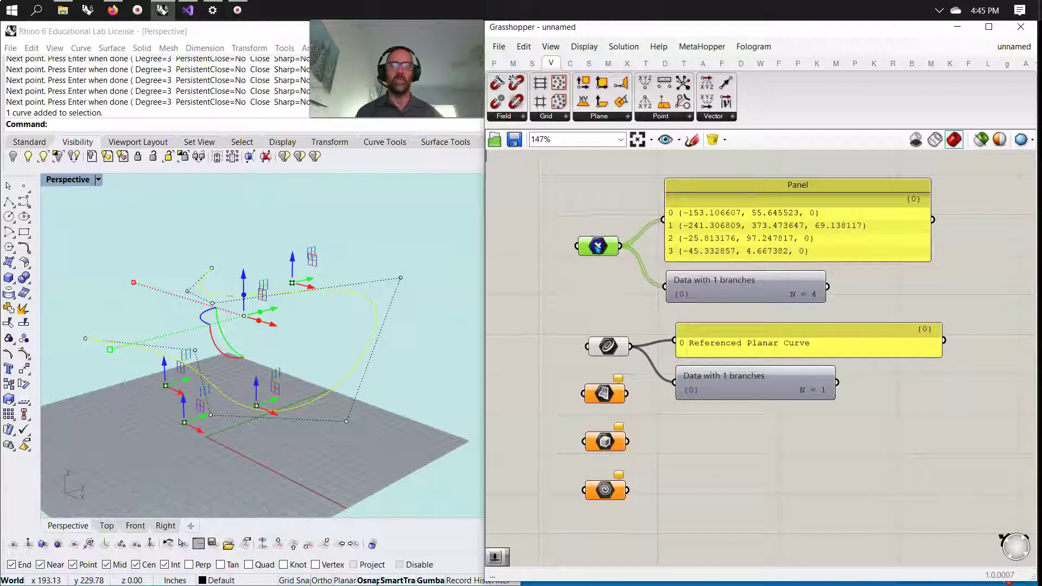
pyautogui.rightClick(601, 270)
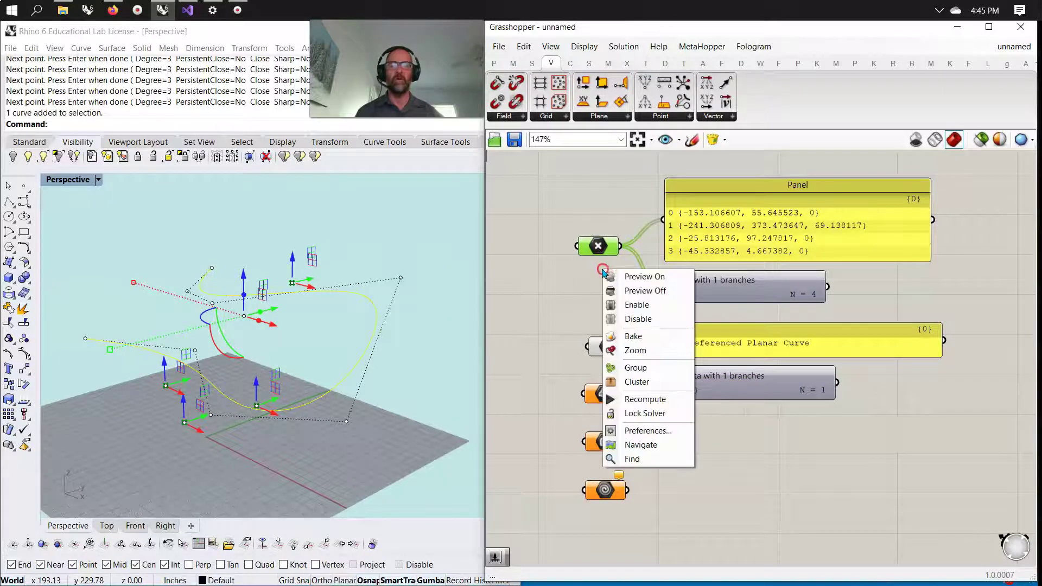
pyautogui.click(614, 367)
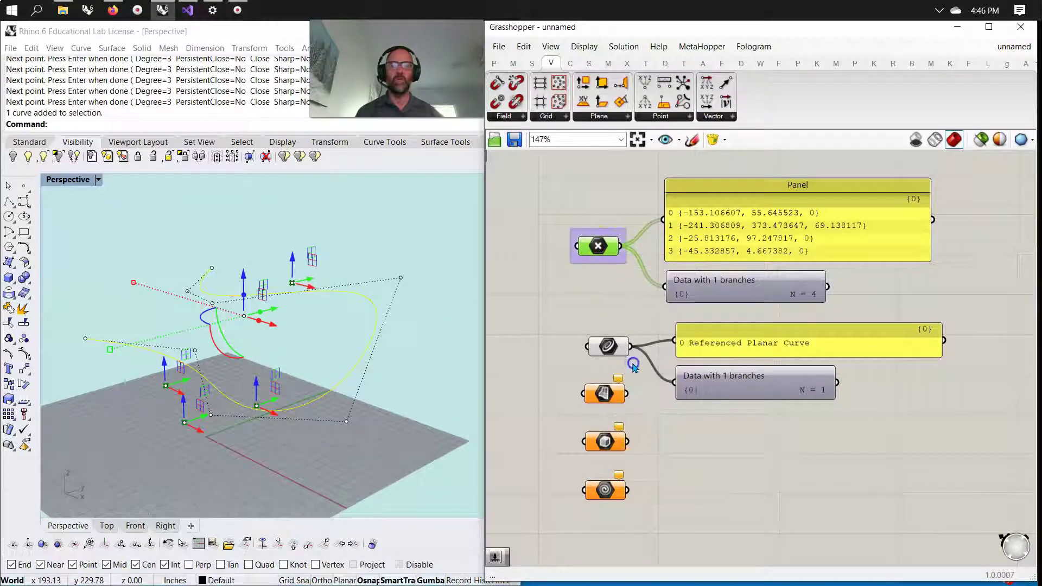
pyautogui.rightClick(601, 239)
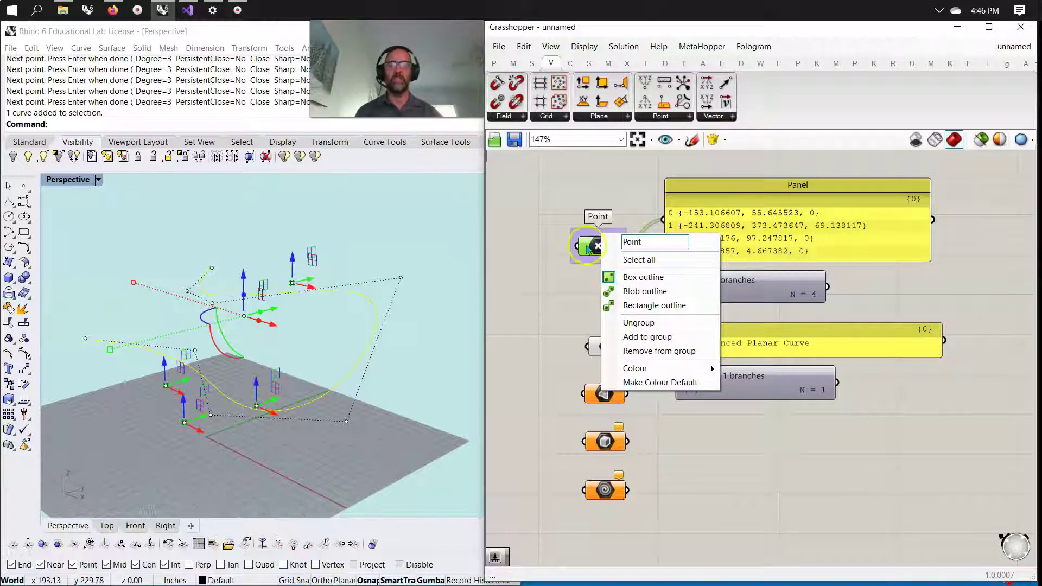
pyautogui.click(537, 247)
pyautogui.moveTo(598, 245); pyautogui.dragTo(595, 252)
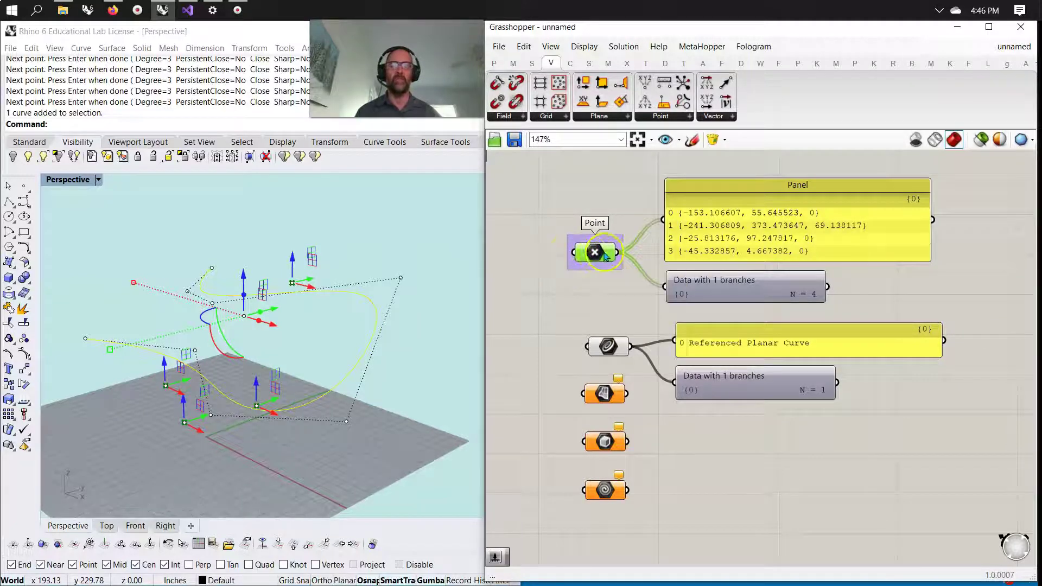
# Place the Curve parameter in its own group
pyautogui.moveTo(617, 347); pyautogui.dragTo(605, 346)
pyautogui.rightClick(593, 362)
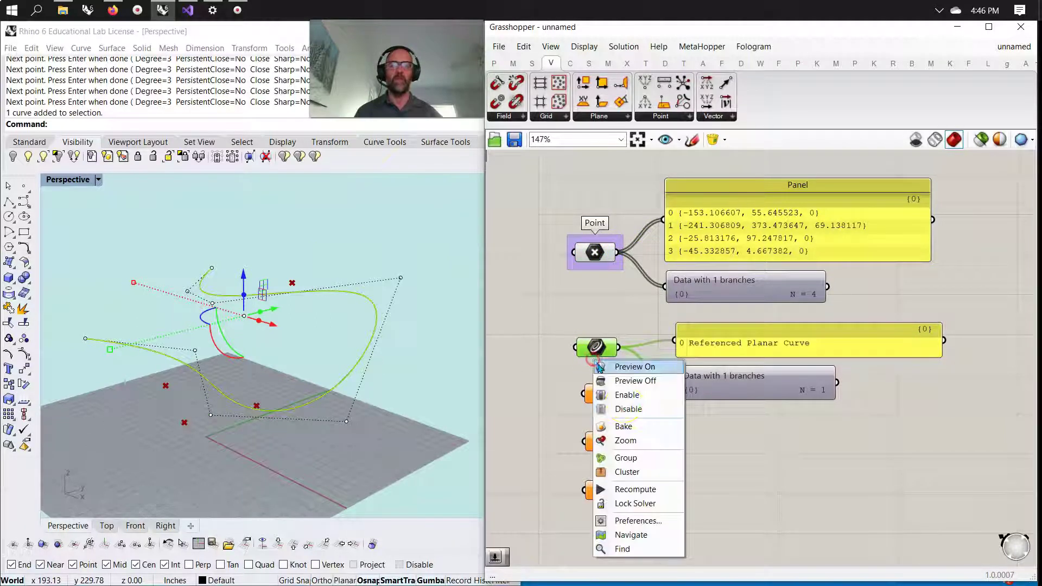
pyautogui.click(630, 454)
# Recolour the Curve parameter's group to a pinkish purple and name the group Curve
pyautogui.rightClick(596, 361)
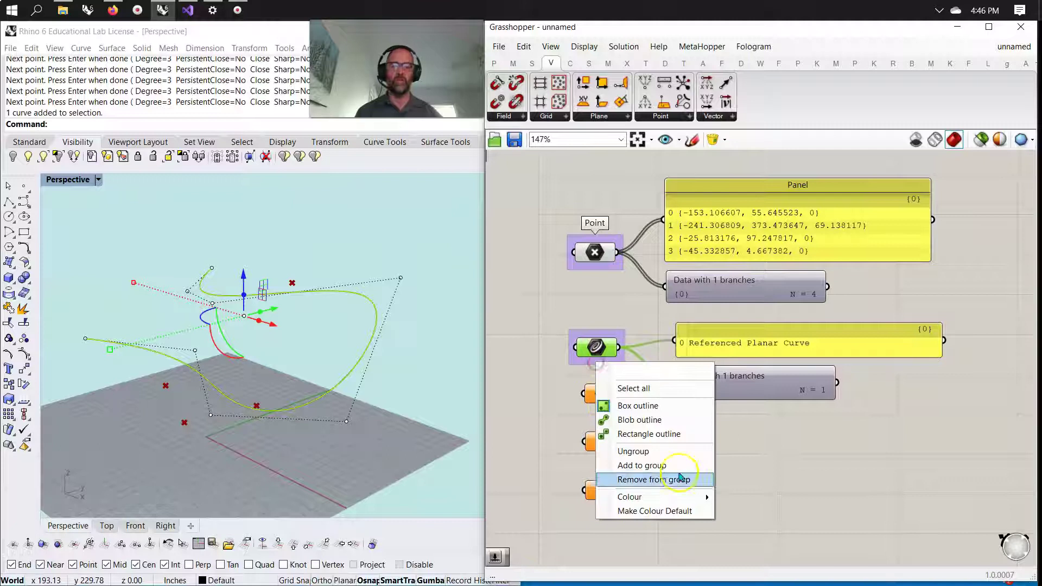
pyautogui.click(632, 496)
pyautogui.moveTo(822, 459); pyautogui.dragTo(801, 401)
pyautogui.click(941, 420)
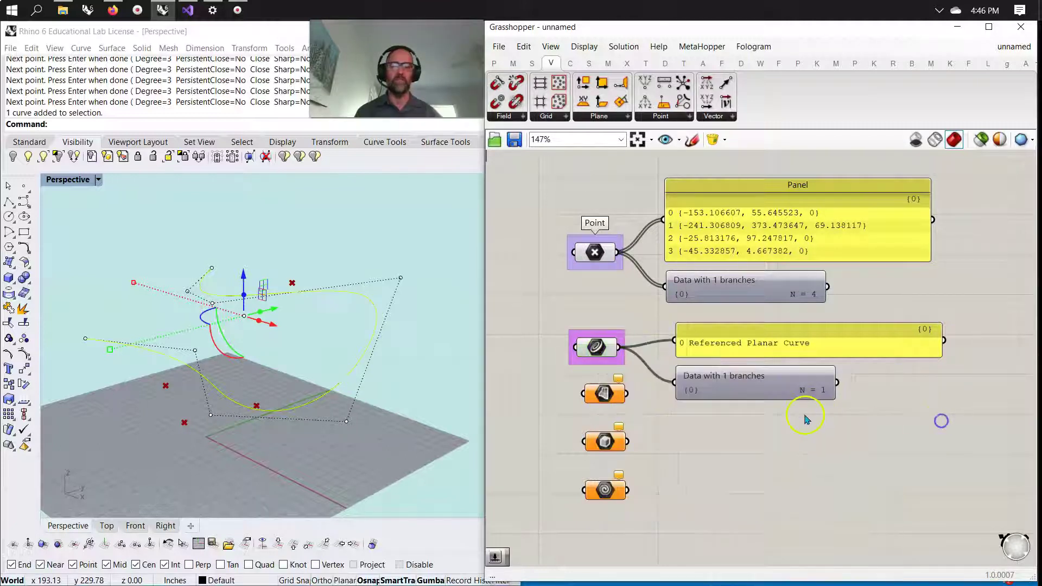
pyautogui.rightClick(596, 338)
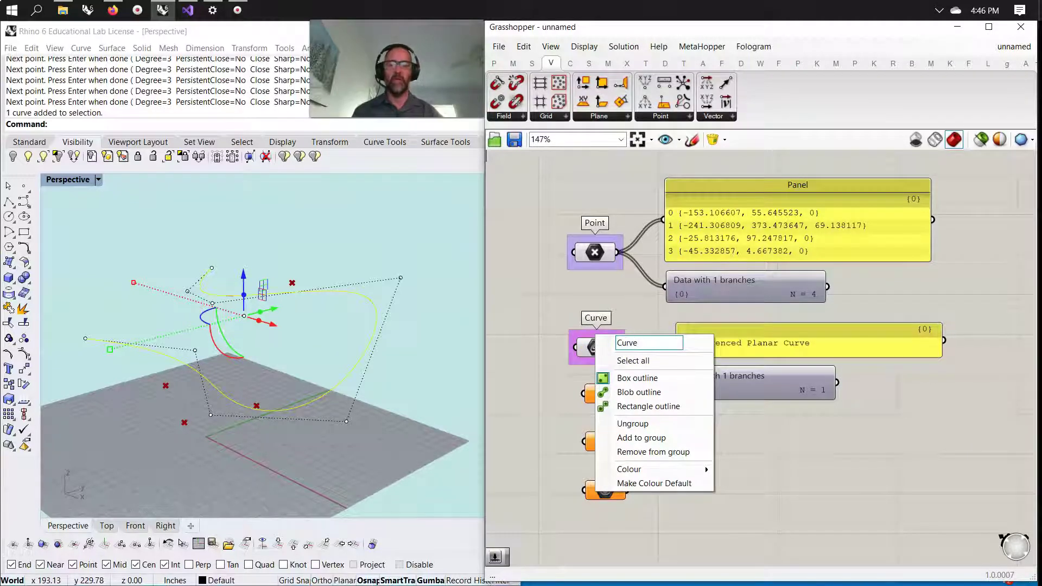
pyautogui.click(895, 491)
# Move the three empty parameters further down the canvas and align the Curve parameter beneath the Point parameter
pyautogui.click(601, 358)
pyautogui.moveTo(575, 371); pyautogui.dragTo(635, 513)
pyautogui.moveTo(604, 394); pyautogui.dragTo(591, 449)
pyautogui.click(595, 388)
pyautogui.click(599, 344)
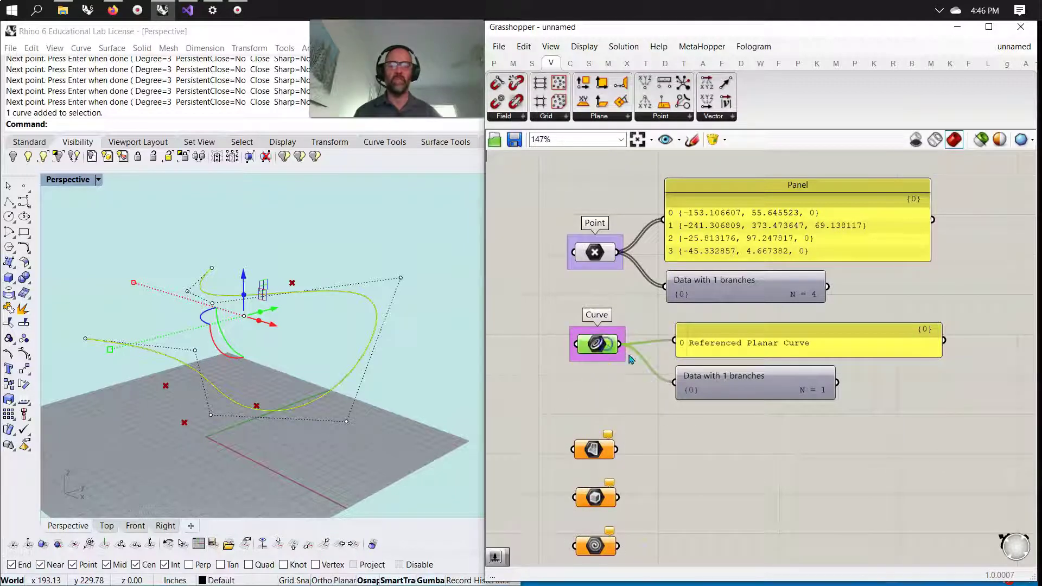
# Hide the referenced curve in Rhino and show it again
pyautogui.click(368, 432)
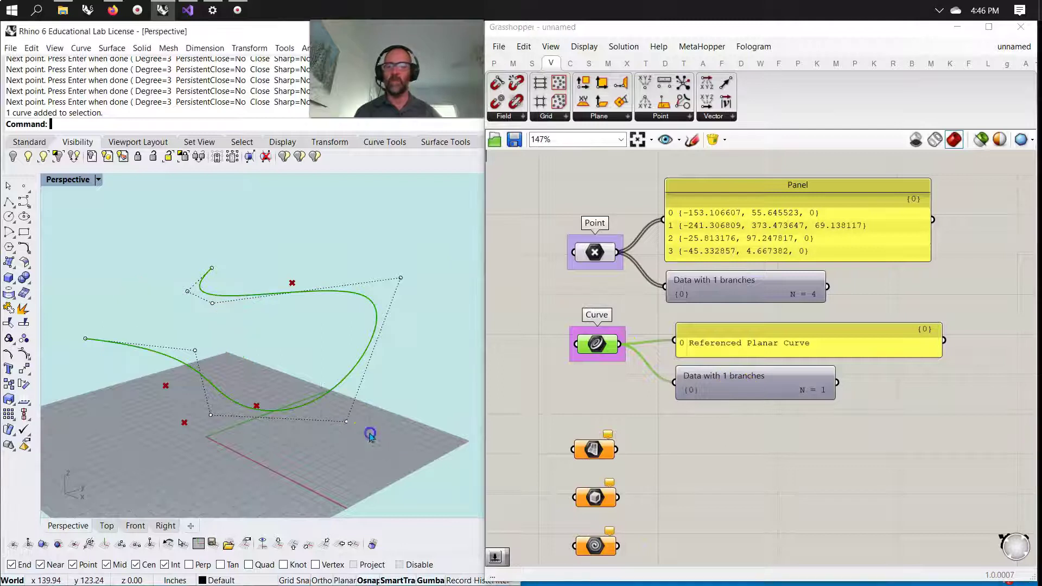
pyautogui.click(347, 421)
pyautogui.click(369, 380)
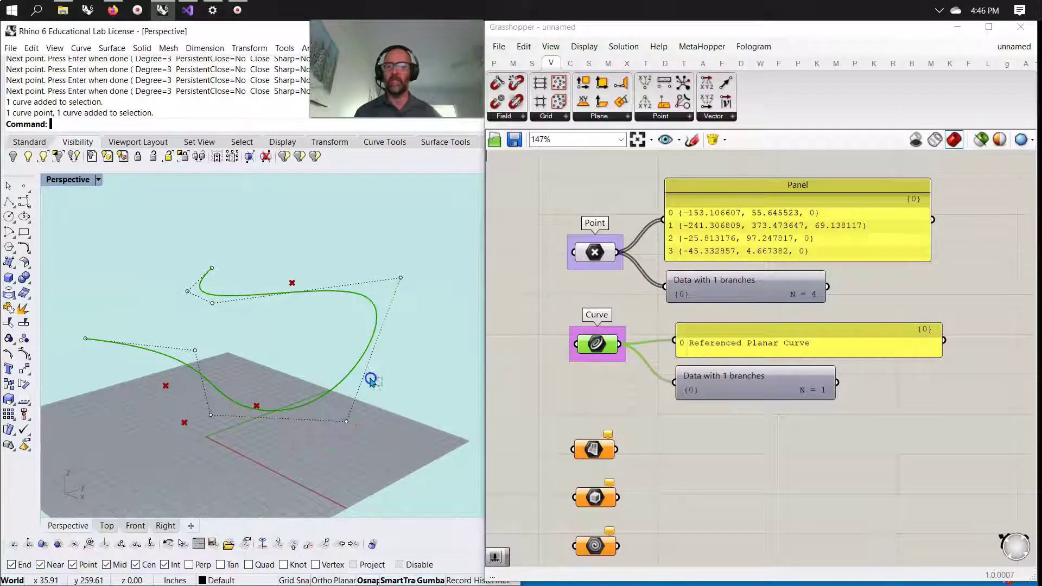
pyautogui.click(360, 352)
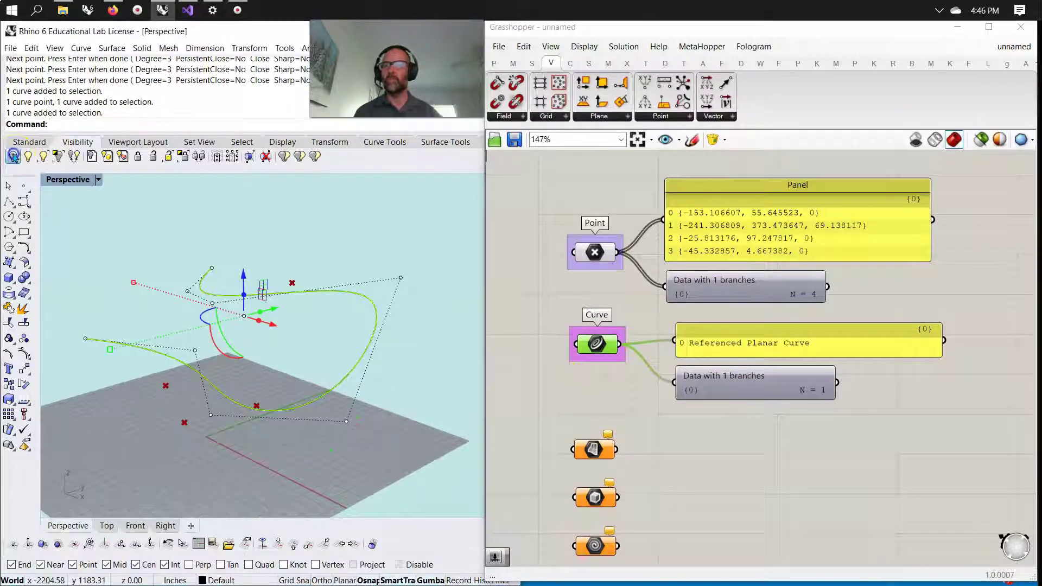
pyautogui.click(13, 156)
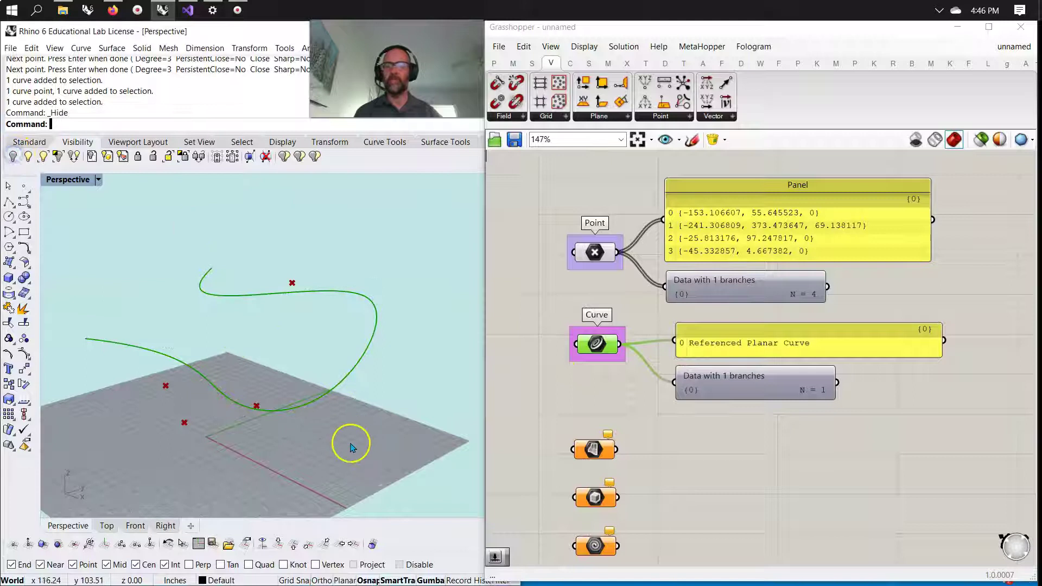
pyautogui.click(28, 156)
# Reshape the Rhino curve by raising one control point vertically and moving a second one in the Perspective view
pyautogui.click(346, 421)
pyautogui.moveTo(351, 392); pyautogui.dragTo(359, 207)
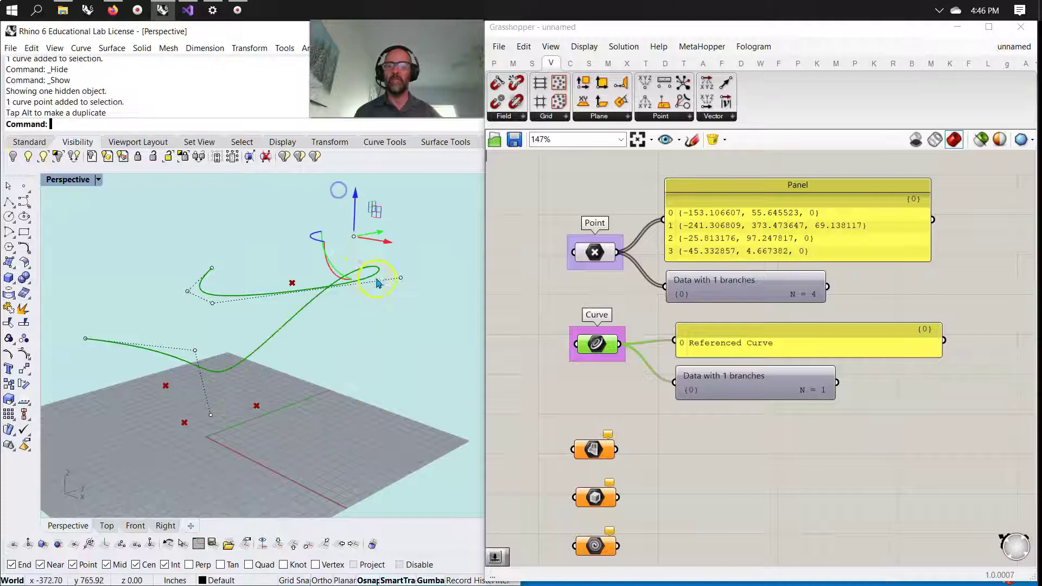
pyautogui.moveTo(400, 280); pyautogui.dragTo(406, 375)
pyautogui.moveTo(357, 410); pyautogui.dragTo(334, 419, button='right')
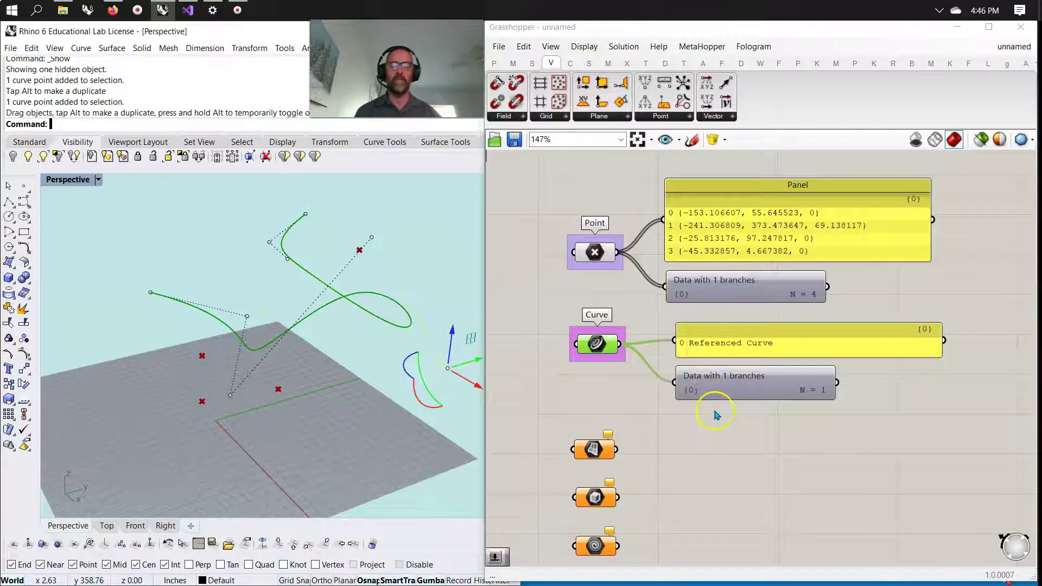
# Add a Construct Point component in the empty canvas area beside the Panels
pyautogui.moveTo(632, 369)
pyautogui.mouseDown(button='right')
pyautogui.moveTo(612, 385)
pyautogui.moveTo(600, 367)
pyautogui.moveTo(627, 379)
pyautogui.mouseUp(button='right')
pyautogui.moveTo(611, 255); pyautogui.dragTo(973, 317, button='right')
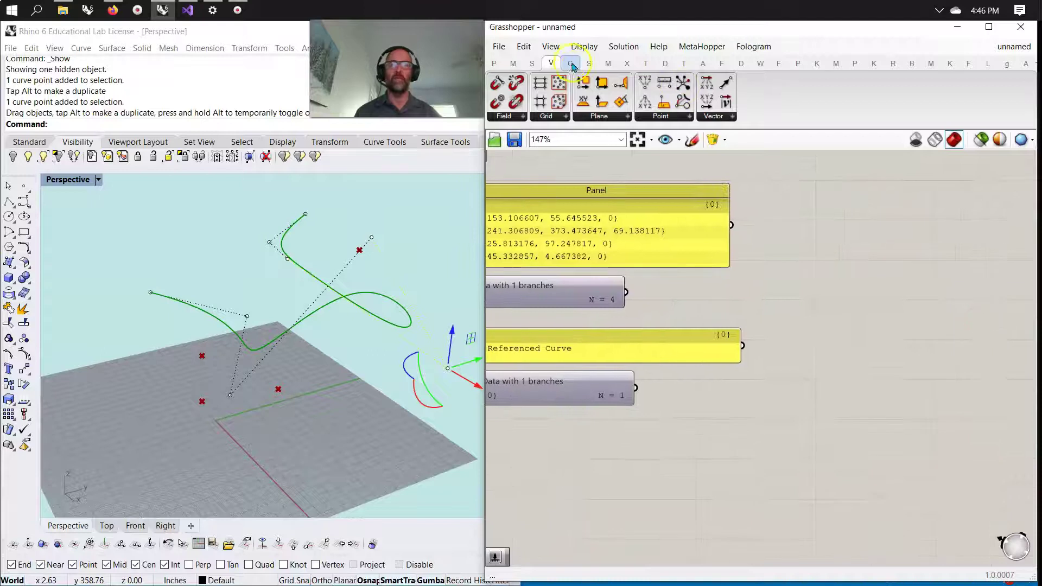
pyautogui.click(643, 81)
pyautogui.click(876, 261)
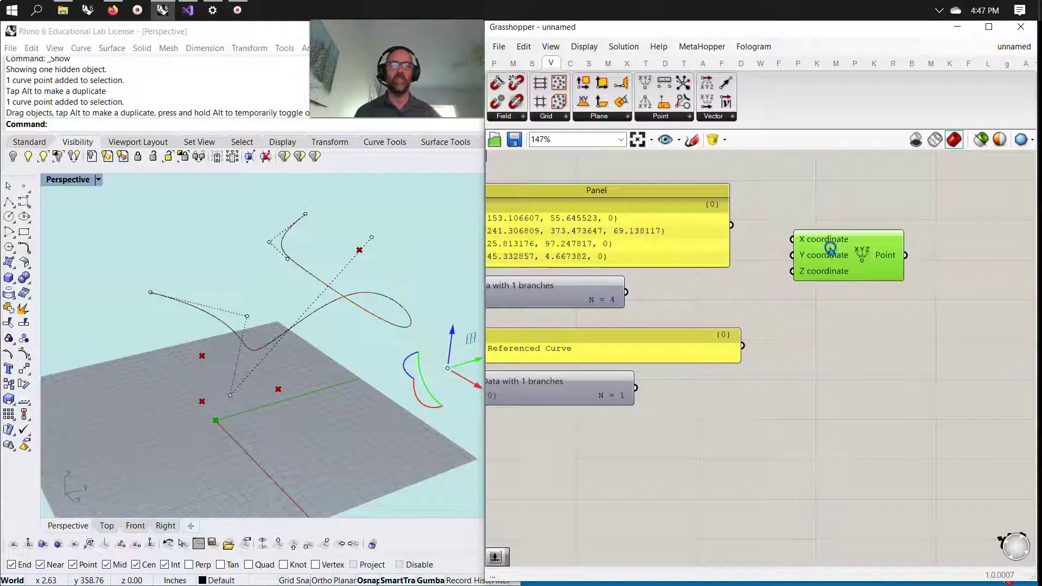
pyautogui.moveTo(959, 345); pyautogui.dragTo(824, 347, button='right')
# Add an Interpolate component, connect the constructed Point to its Vertices input, and space the two components apart
pyautogui.click(569, 63)
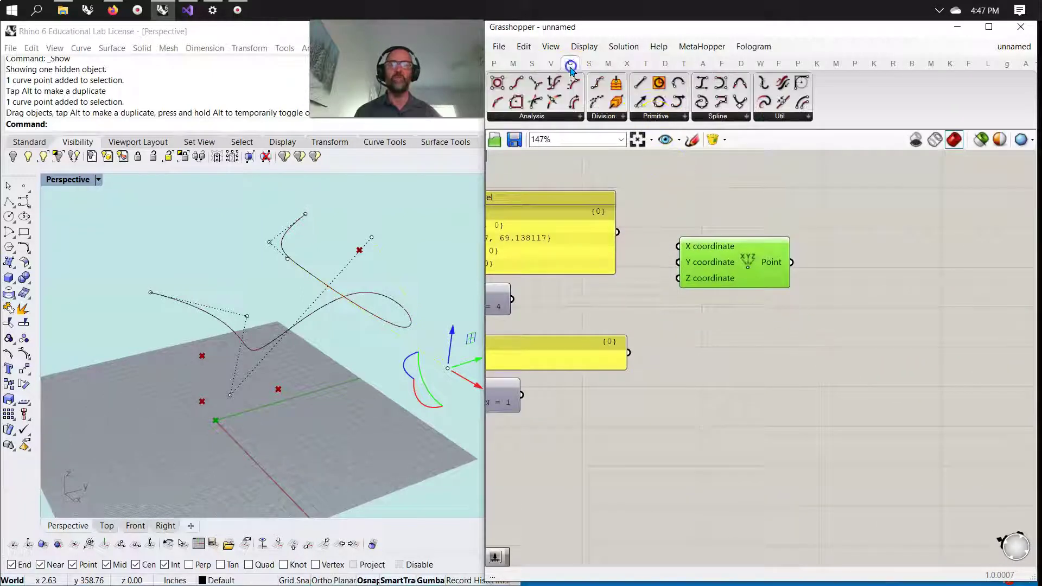
pyautogui.moveTo(701, 102); pyautogui.dragTo(907, 274)
pyautogui.moveTo(791, 262); pyautogui.dragTo(846, 248)
pyautogui.moveTo(901, 275); pyautogui.dragTo(881, 296)
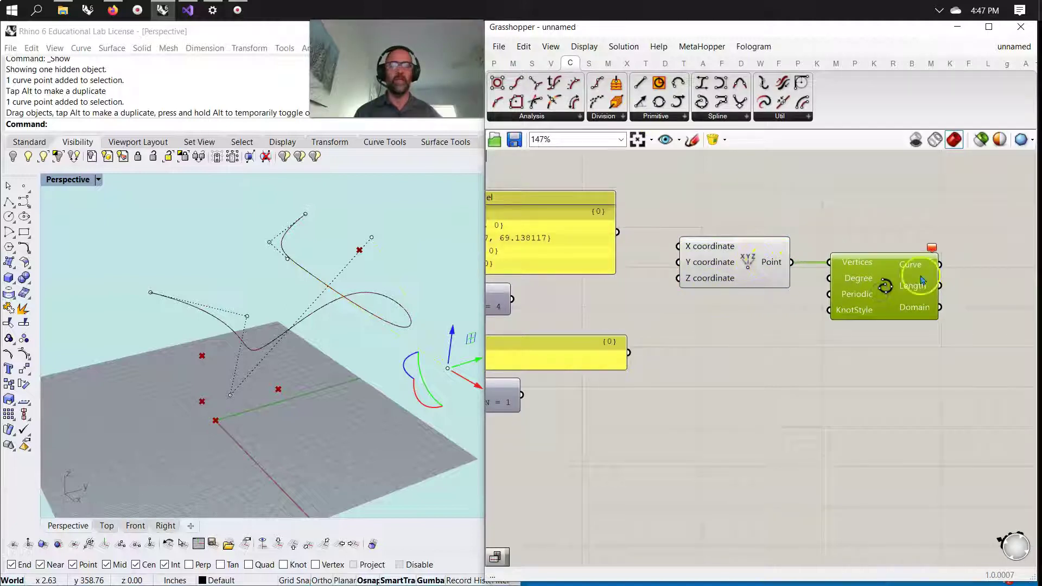
pyautogui.moveTo(933, 251)
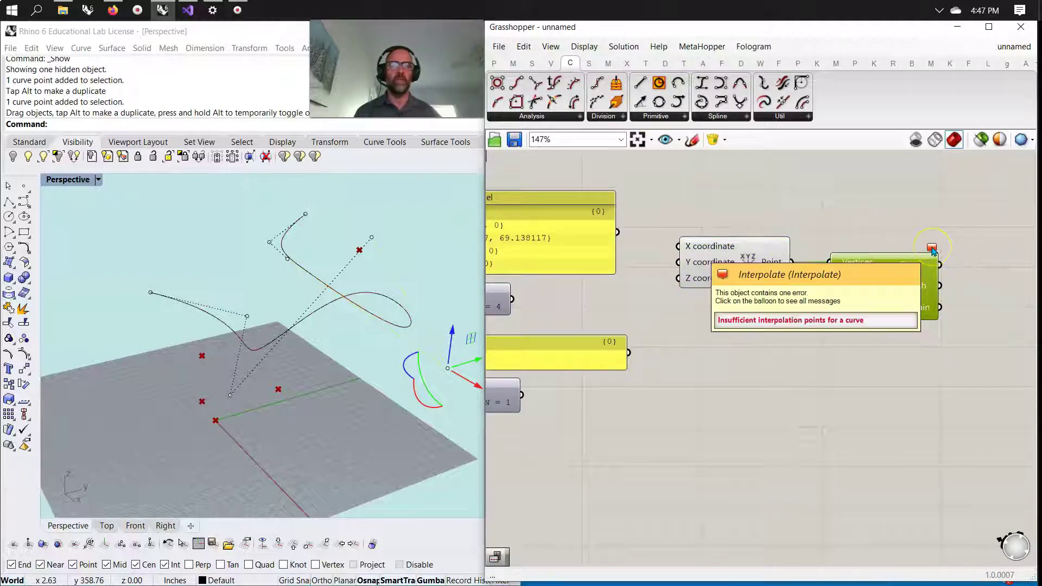
pyautogui.moveTo(873, 289); pyautogui.dragTo(955, 289)
pyautogui.moveTo(744, 275); pyautogui.dragTo(736, 275)
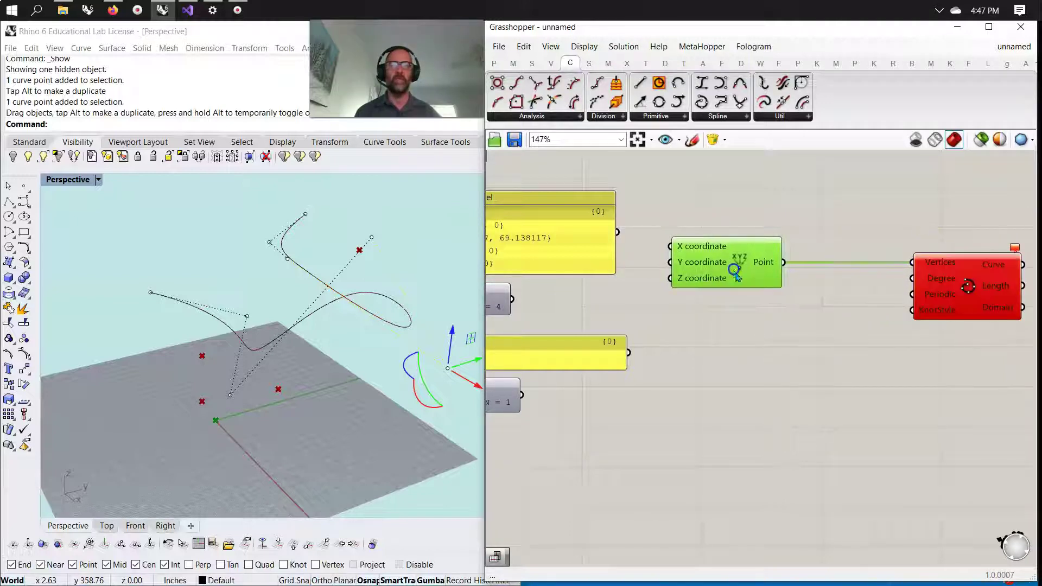
# Add a Move component between the two components and connect the constructed Point to its Geometry input
pyautogui.click(646, 63)
pyautogui.moveTo(600, 101); pyautogui.dragTo(817, 323)
pyautogui.moveTo(783, 262); pyautogui.dragTo(758, 318)
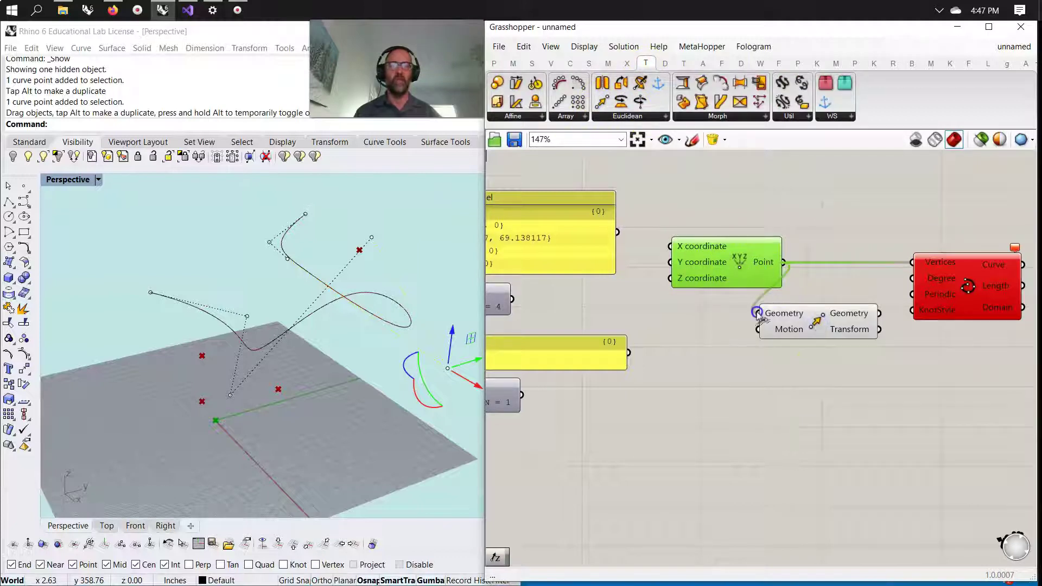
pyautogui.click(823, 328)
# Check the original and moved points in the viewport and add Move's Geometry output to Interpolate's Vertices as a second source
pyautogui.scroll(5, 228, 412)
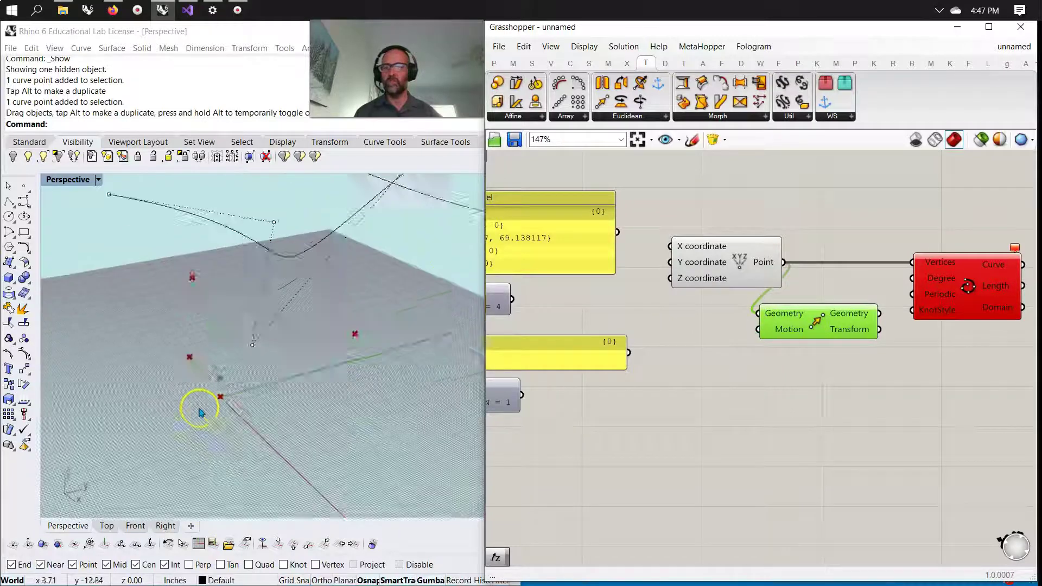
pyautogui.click(739, 252)
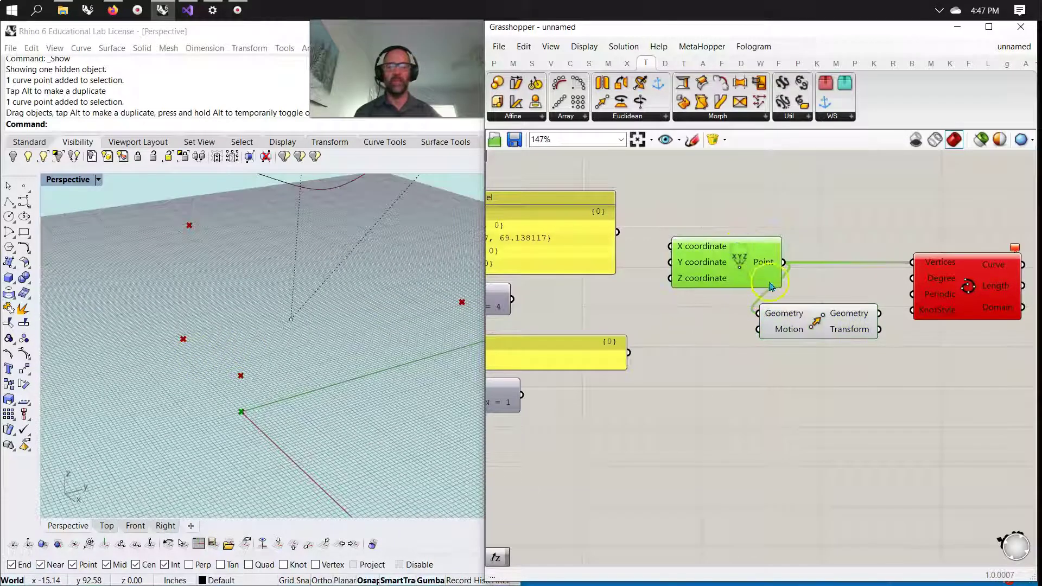
pyautogui.click(809, 328)
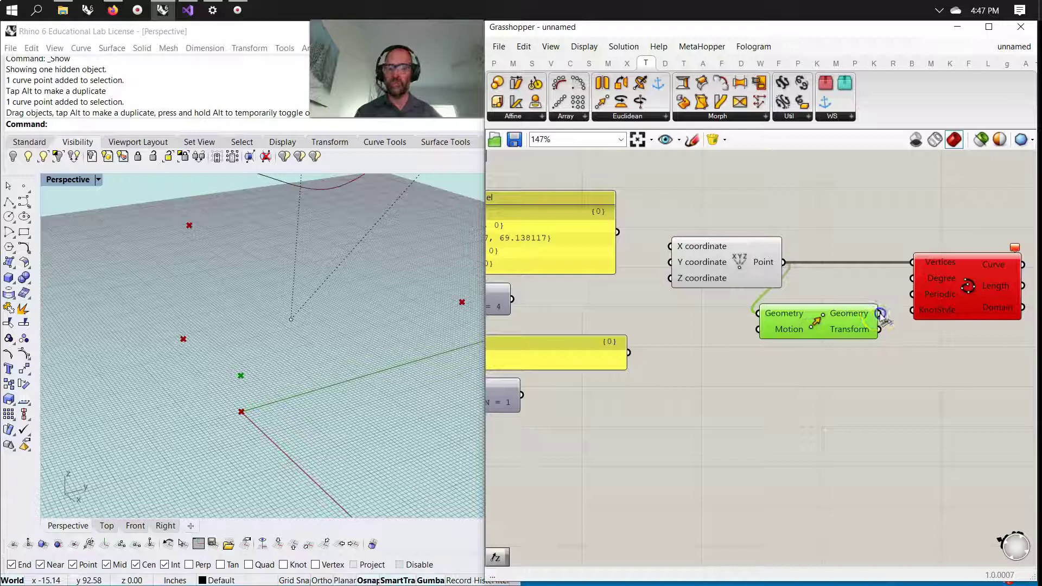
pyautogui.keyDown('shift'); pyautogui.moveTo(880, 315); pyautogui.dragTo(912, 262); pyautogui.keyUp('shift')
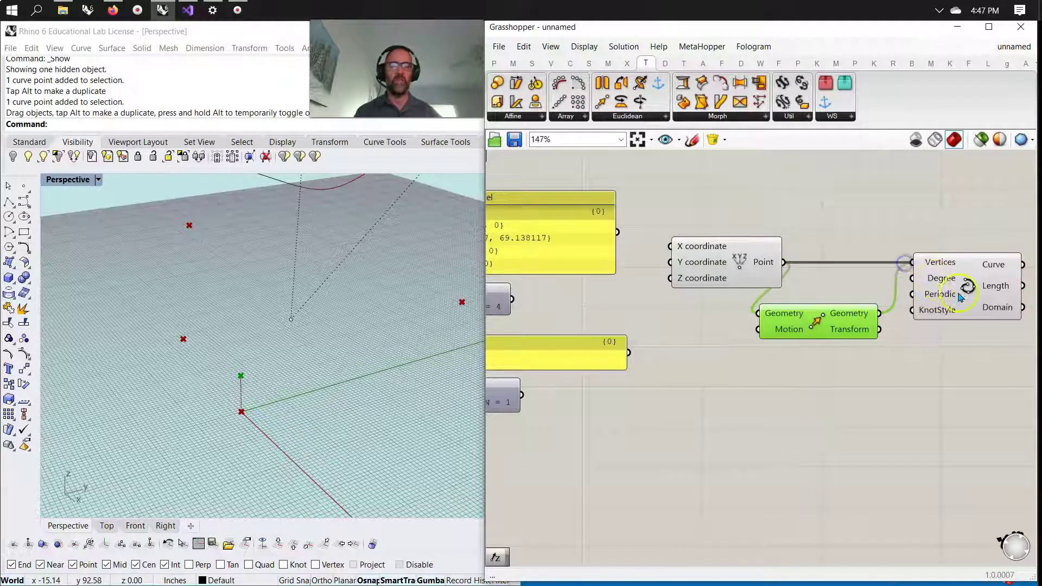
# Examine the two-point result in the Rhino view and the X, Y and Z coordinate inputs of Construct Point
pyautogui.moveTo(232, 429); pyautogui.dragTo(285, 387, button='right')
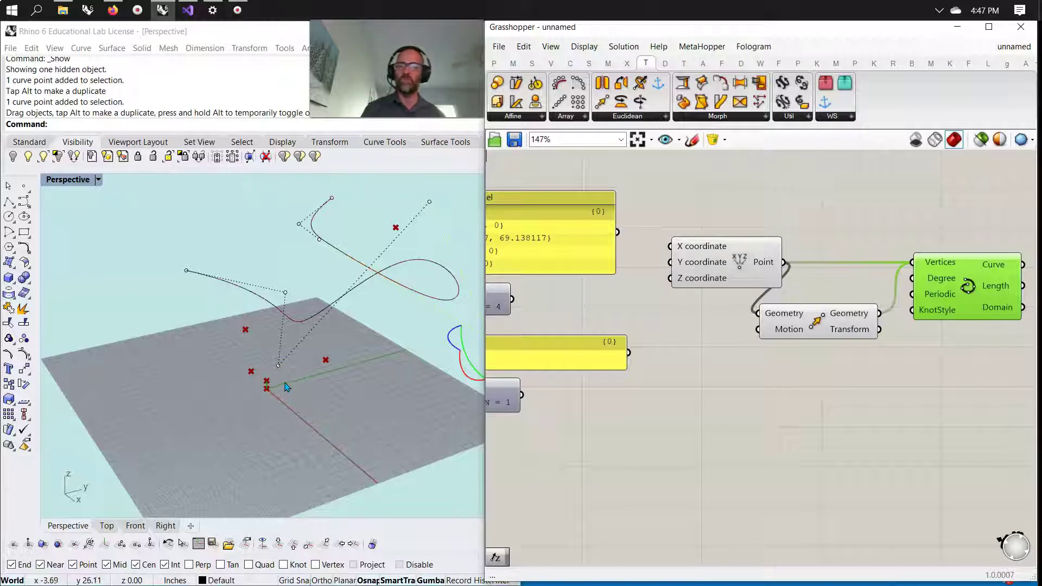
pyautogui.moveTo(279, 395); pyautogui.dragTo(277, 403, button='right')
pyautogui.click(742, 339)
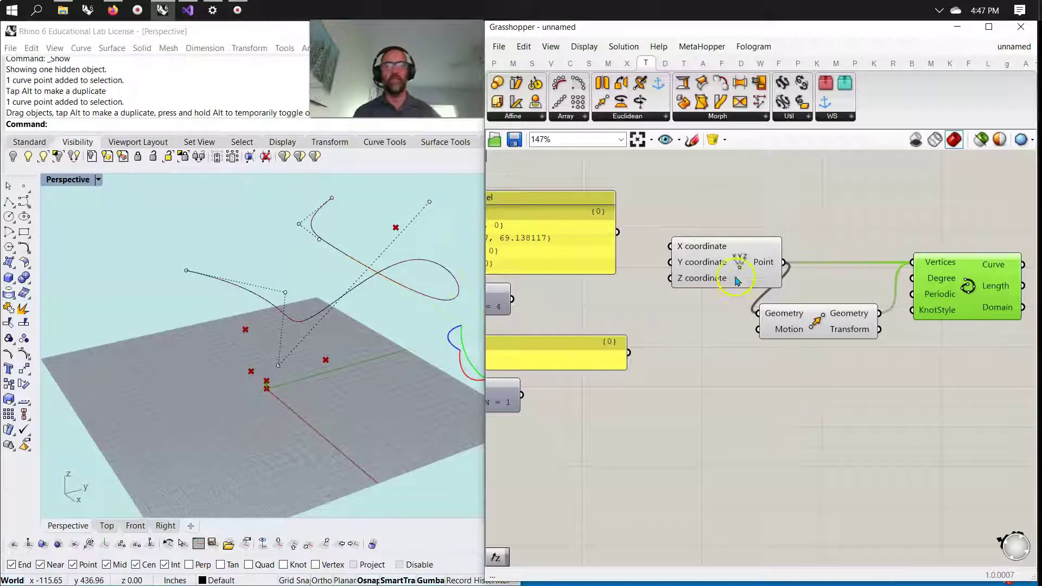
pyautogui.moveTo(737, 280); pyautogui.dragTo(725, 273)
pyautogui.click(669, 270)
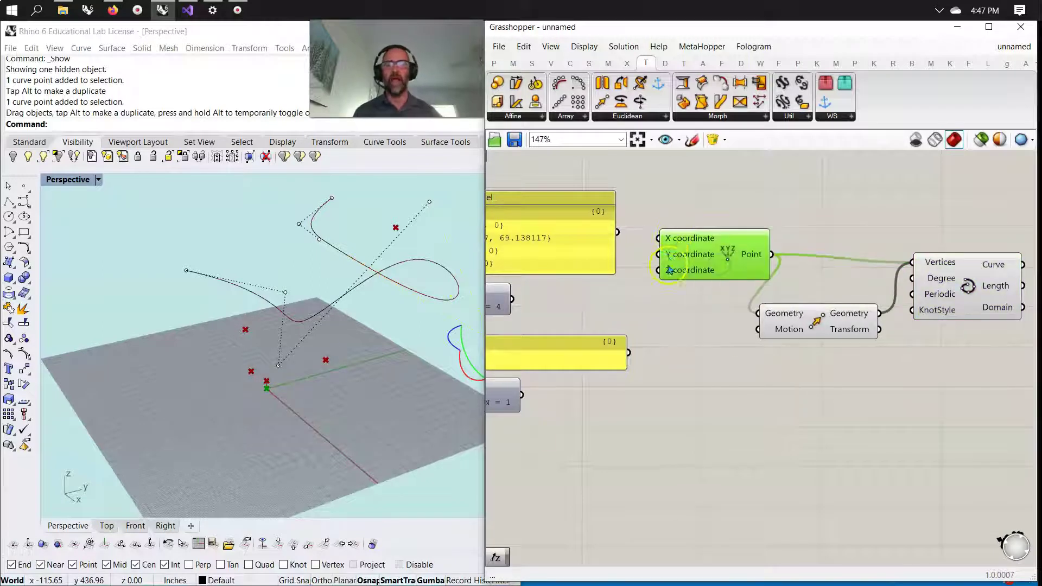
pyautogui.click(685, 247)
pyautogui.click(679, 264)
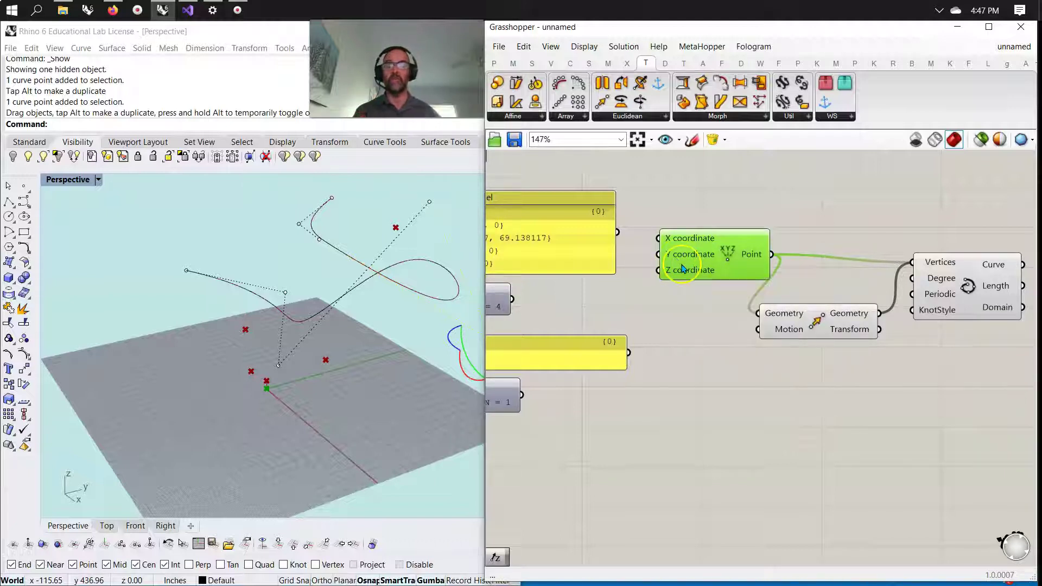
pyautogui.click(707, 290)
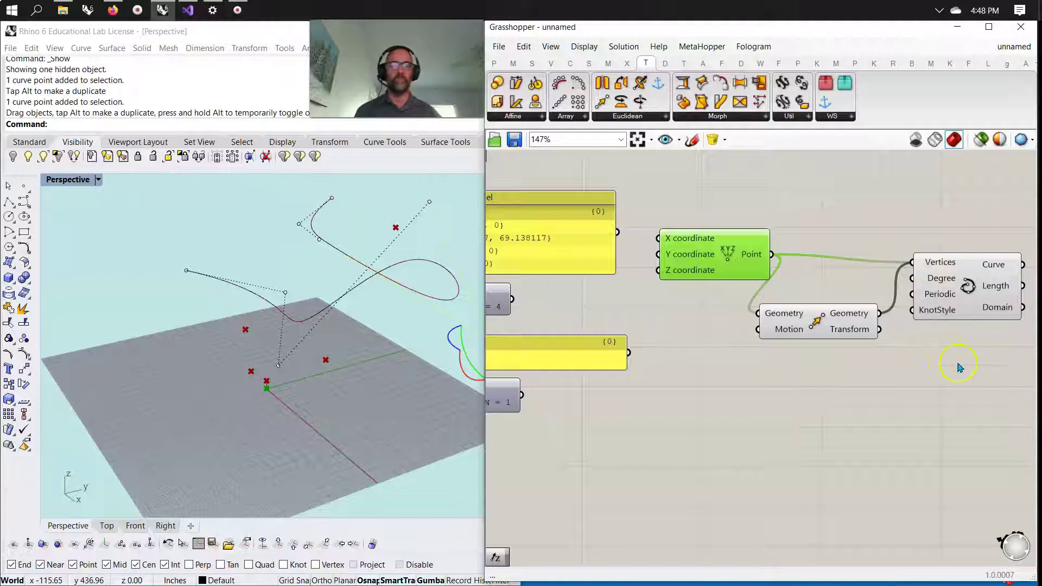
# Delete the Construct Point, Move and Interpolate components and return to the Point and Curve parameters
pyautogui.moveTo(982, 374); pyautogui.dragTo(712, 204)
pyautogui.press('Delete')
pyautogui.scroll(-2, 917, 293)
pyautogui.moveTo(727, 375); pyautogui.dragTo(764, 391, button='right')
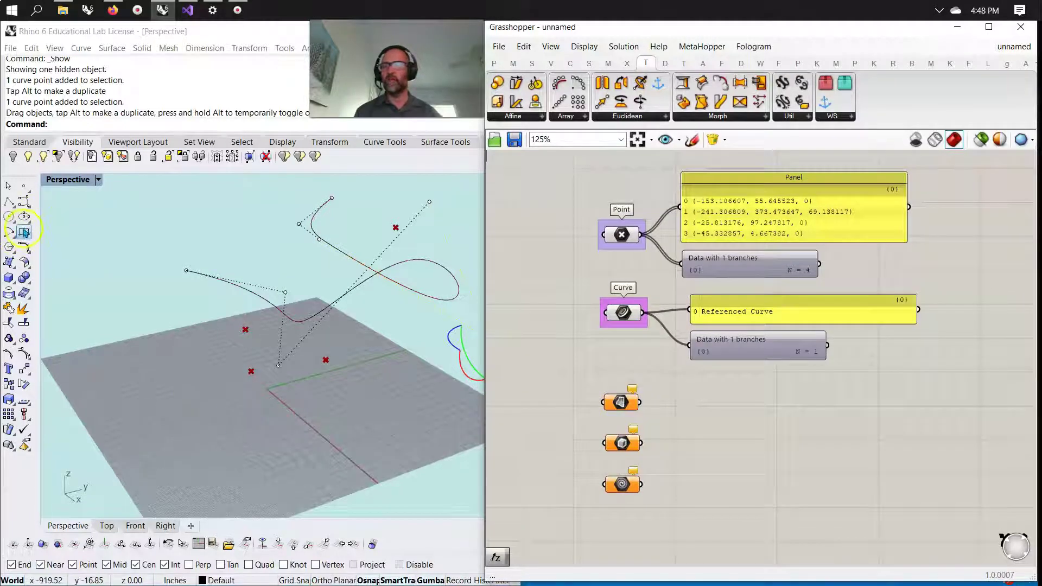
# Draw a corner-to-corner rectangle on the construction plane in Rhino, check how it selects, and delete it
pyautogui.click(24, 232)
pyautogui.click(182, 402)
pyautogui.click(422, 417)
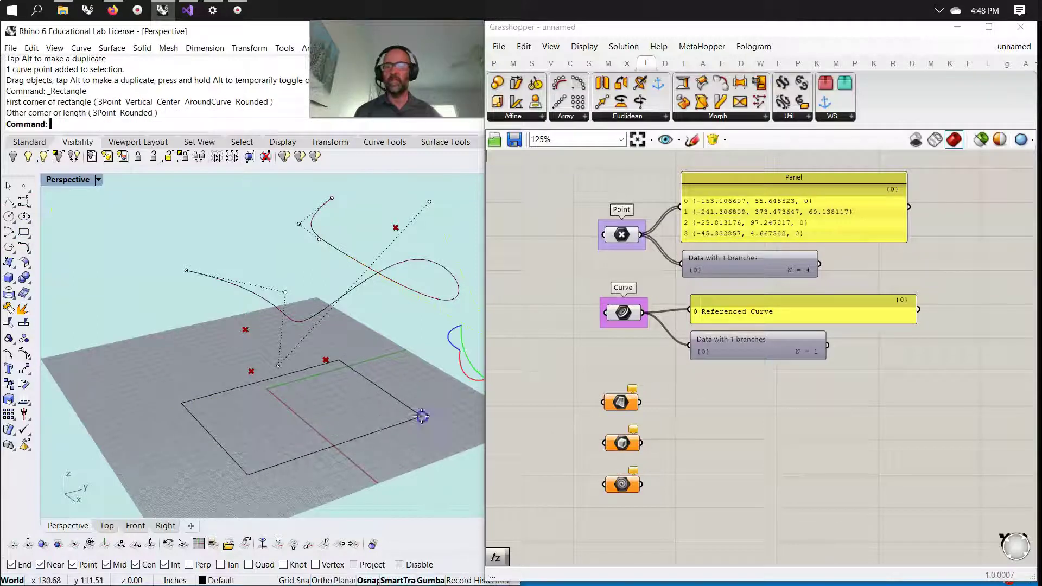
pyautogui.click(393, 426)
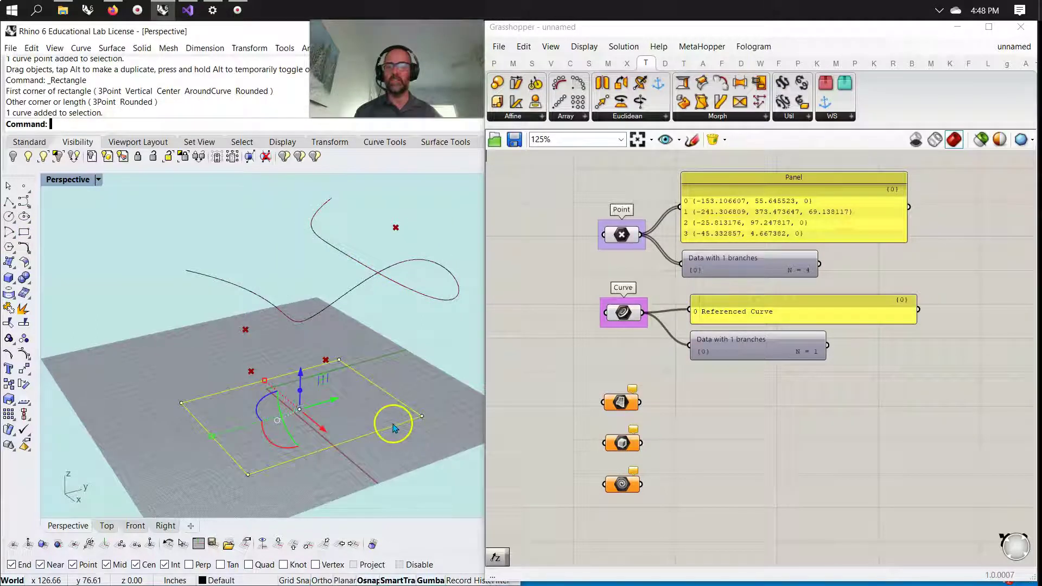
pyautogui.click(353, 406)
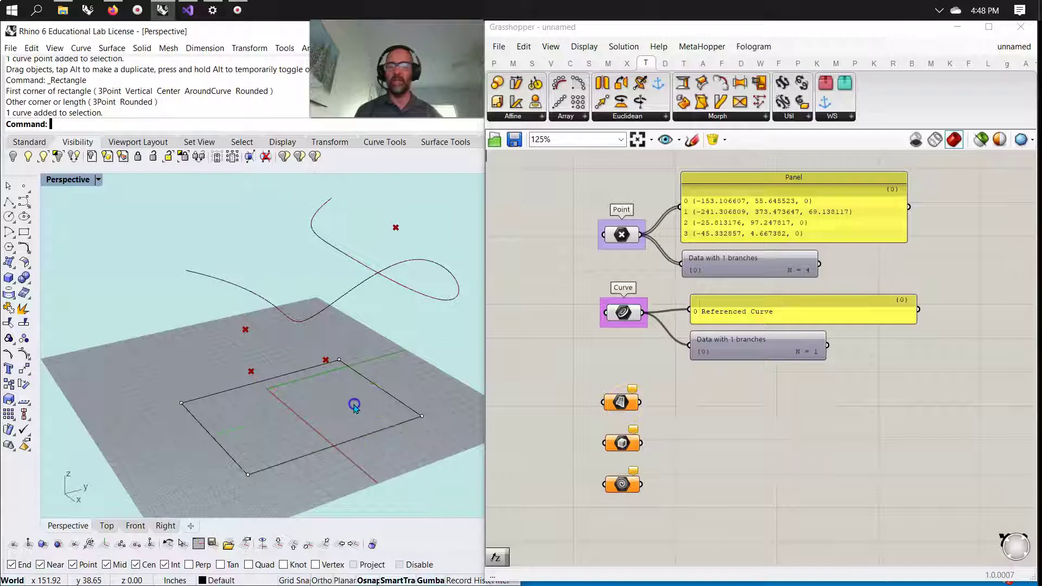
pyautogui.press('Delete')
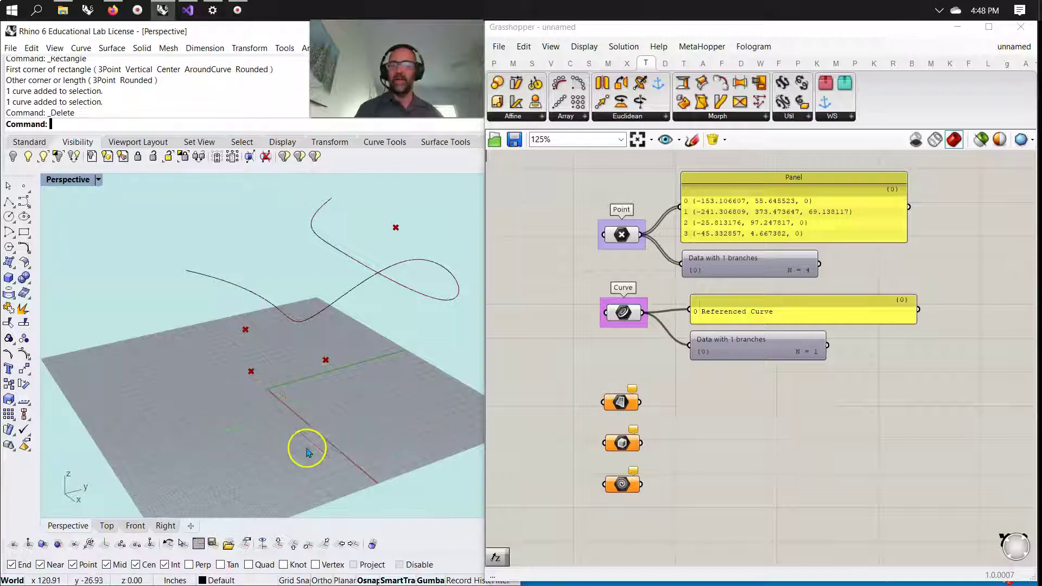
# Create a rectangular plane surface from two opposite corners on the construction plane in the Perspective view
pyautogui.click(9, 265)
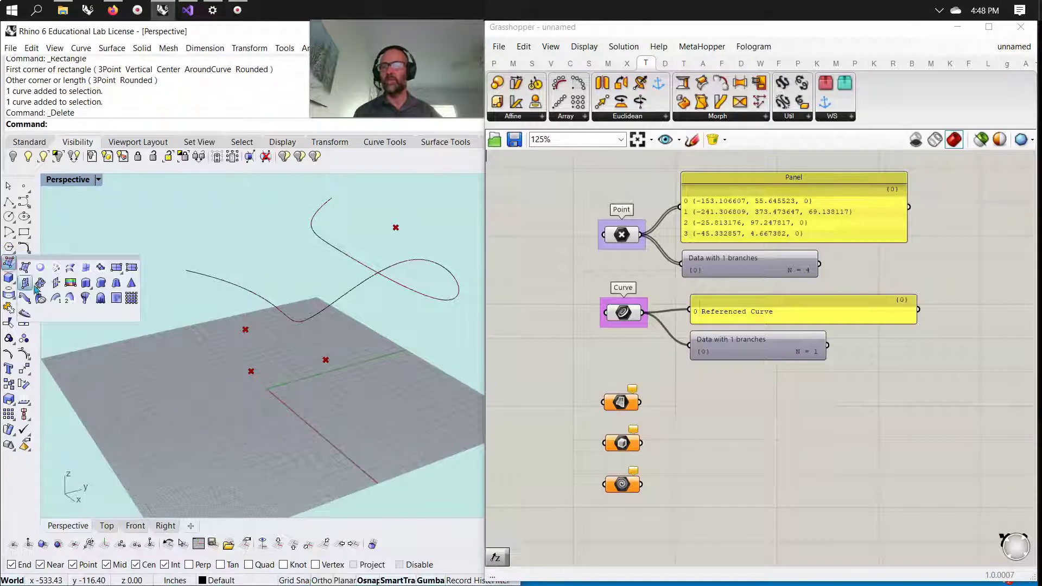
pyautogui.click(117, 267)
pyautogui.click(233, 417)
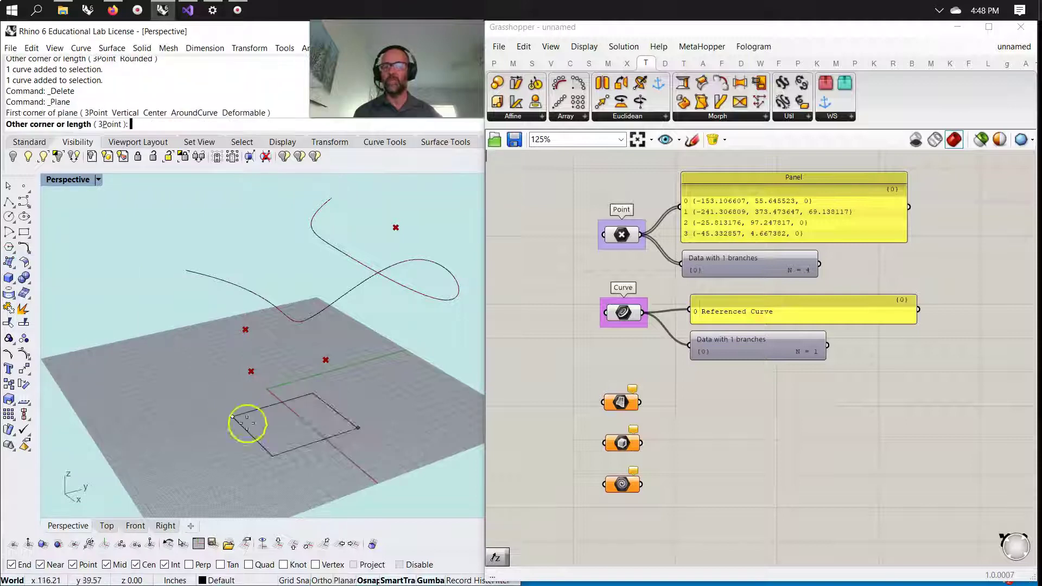
pyautogui.click(408, 419)
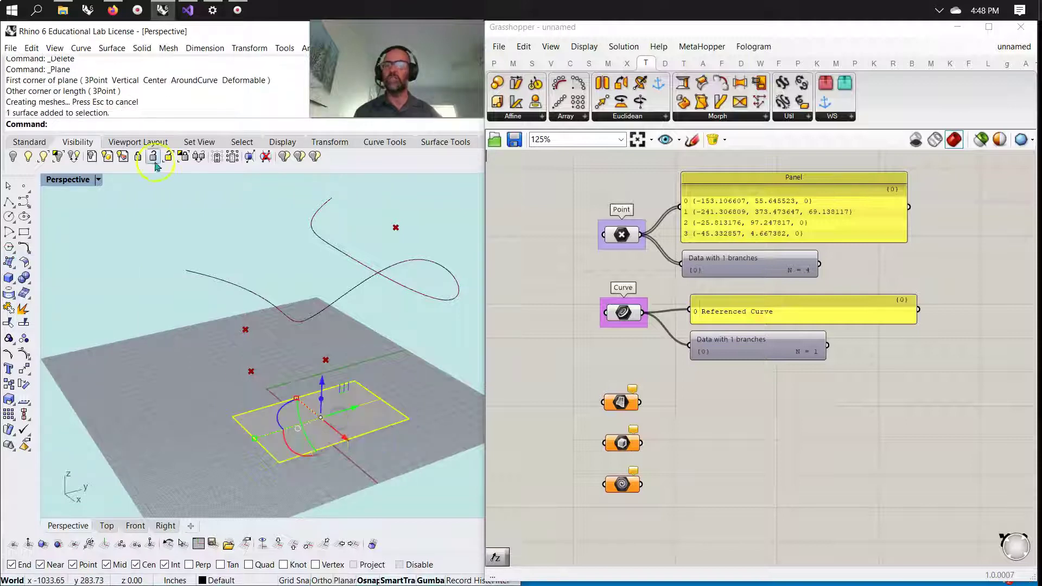
# Rebuild the plane surface and turn on its control points
pyautogui.write('Rebuild')
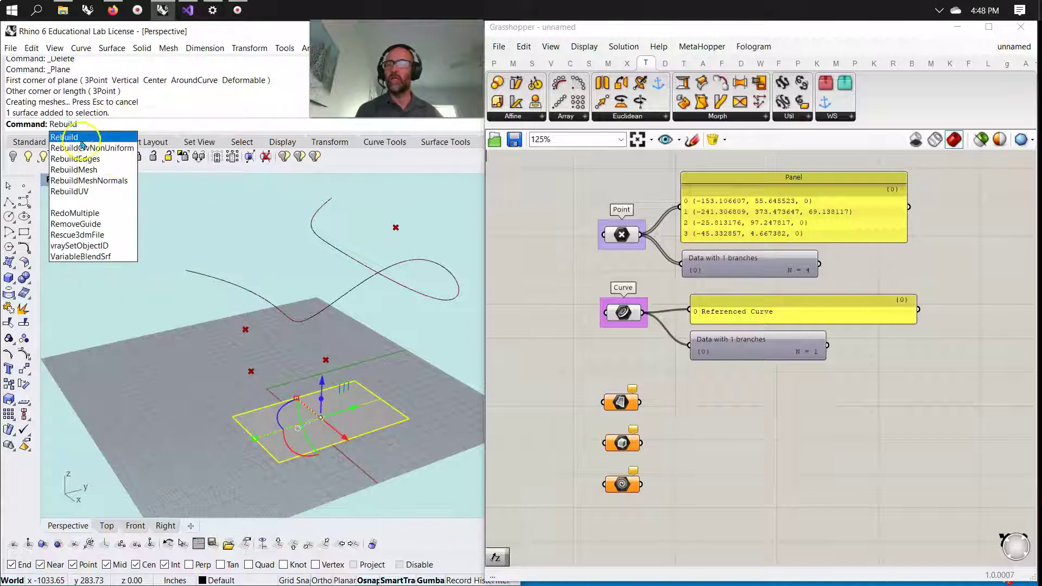
pyautogui.click(80, 140)
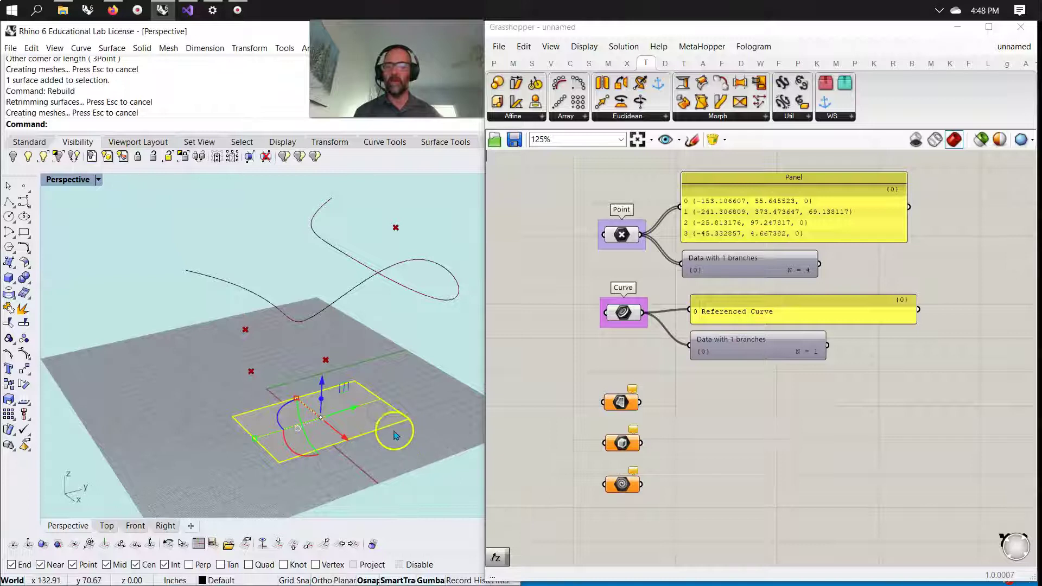
pyautogui.rightClick(24, 356)
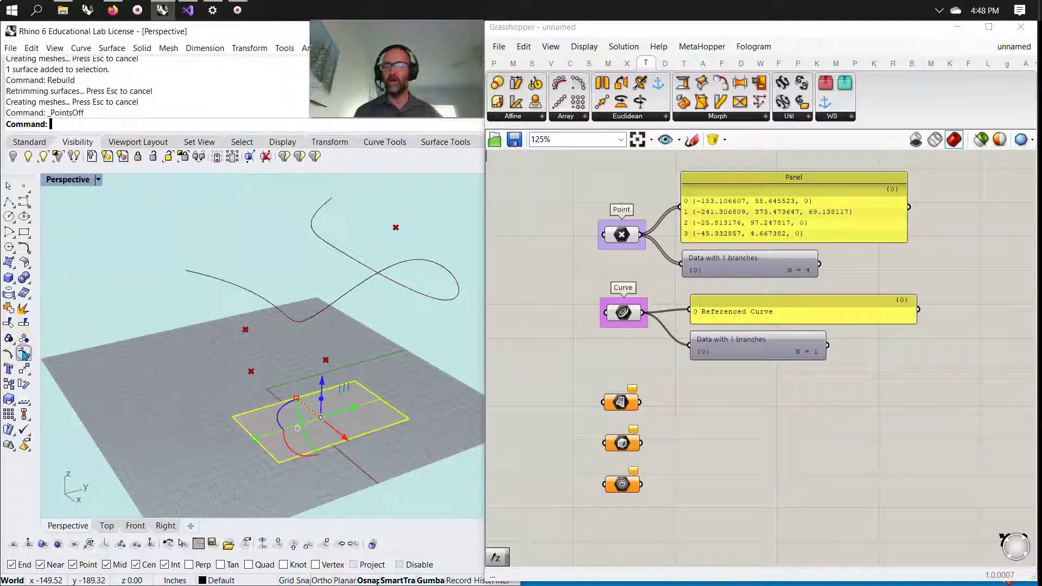
pyautogui.click(24, 356)
# Raise a pair of control points at each of two corners to bend the flat surface into a curved one
pyautogui.moveTo(429, 424); pyautogui.dragTo(395, 332)
pyautogui.click(214, 400)
pyautogui.moveTo(214, 400); pyautogui.dragTo(255, 437)
pyautogui.moveTo(240, 389); pyautogui.dragTo(240, 353)
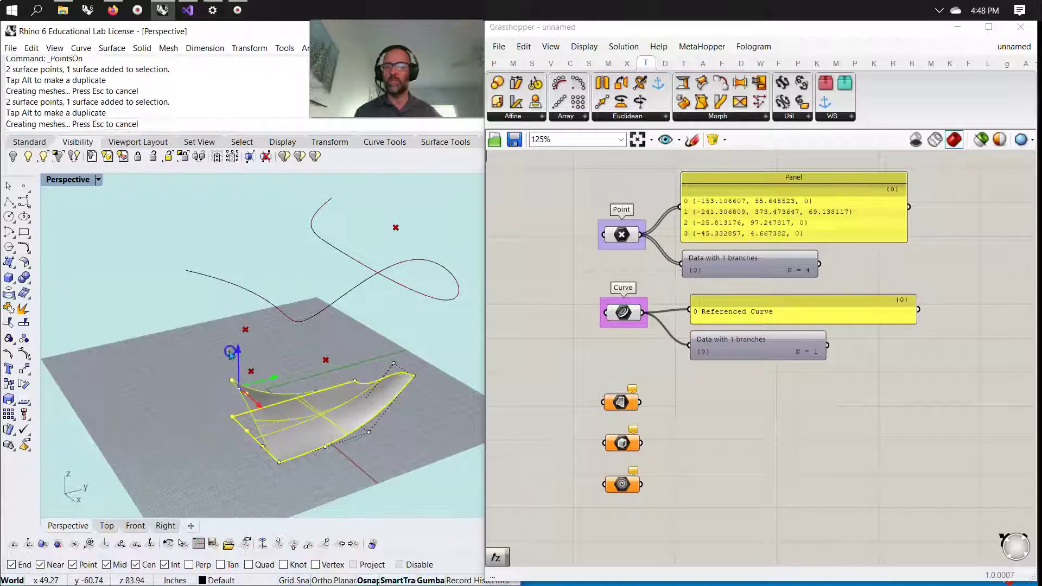
pyautogui.click(384, 461)
# Reference the bent Rhino surface in the Surface parameter as a single surface
pyautogui.click(349, 430)
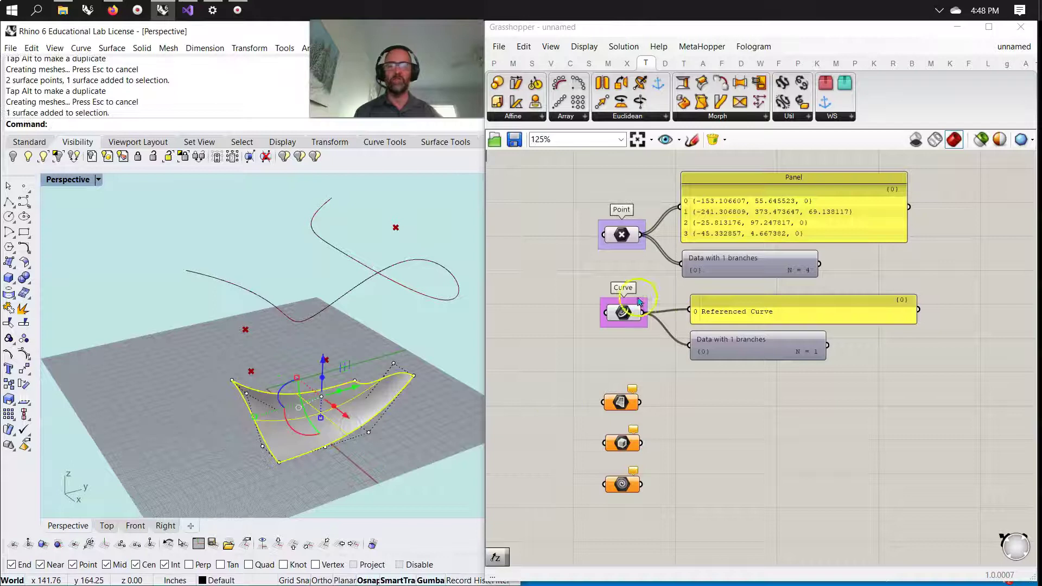
pyautogui.rightClick(625, 407)
pyautogui.click(667, 484)
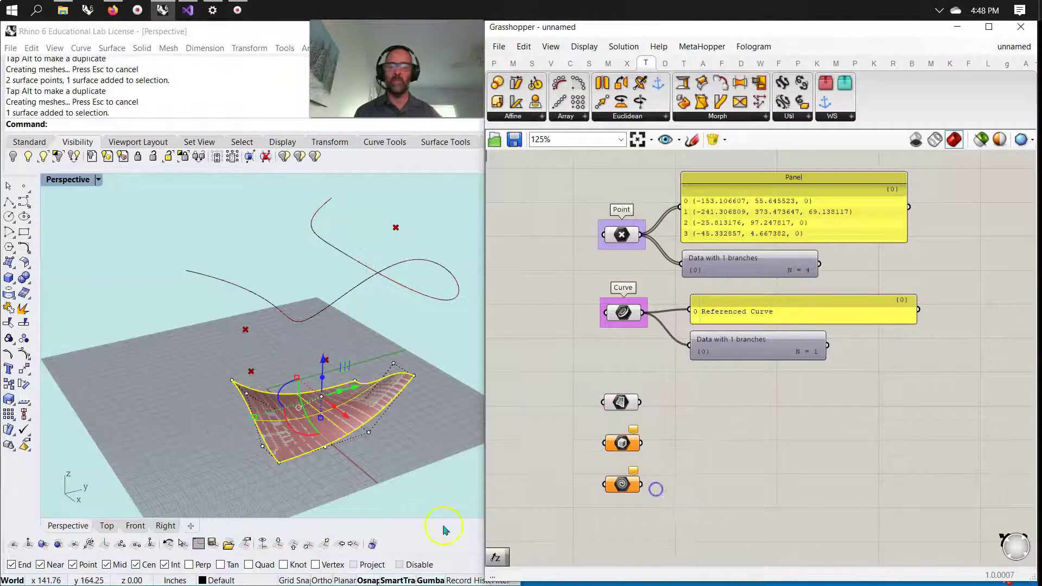
# Hide the original Rhino surface and curve so only the Grasshopper previews show
pyautogui.click(332, 409)
pyautogui.moveTo(446, 421); pyautogui.dragTo(136, 212)
pyautogui.click(13, 156)
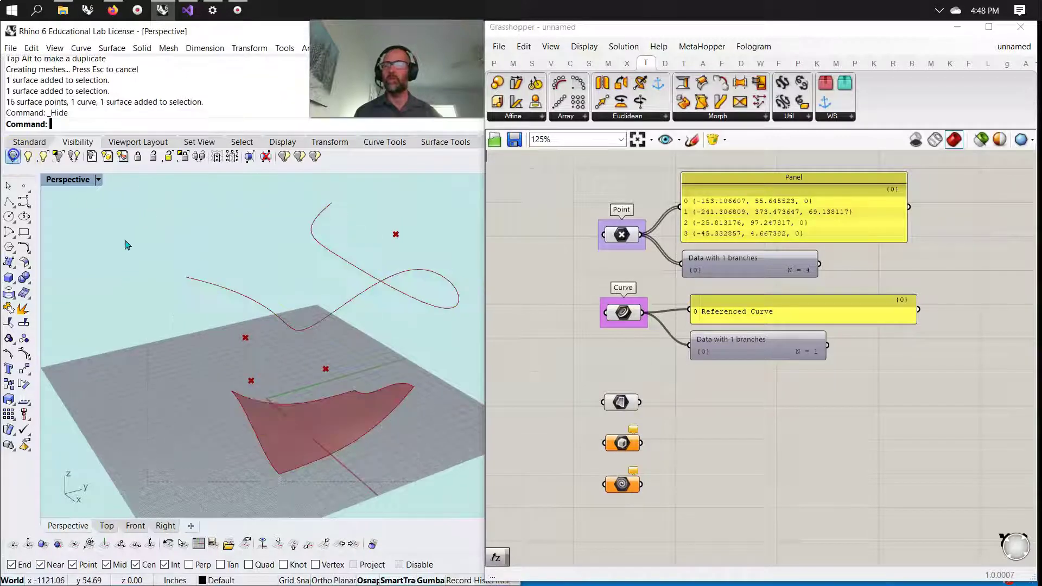
pyautogui.moveTo(379, 456); pyautogui.dragTo(400, 470, button='right')
# Copy the Curve's Panel and Param Viewer below and feed both from the Surface parameter
pyautogui.click(617, 404)
pyautogui.moveTo(771, 386)
pyautogui.mouseDown()
pyautogui.moveTo(727, 343)
pyautogui.moveTo(726, 298)
pyautogui.moveTo(754, 321)
pyautogui.moveTo(753, 395)
pyautogui.mouseUp()
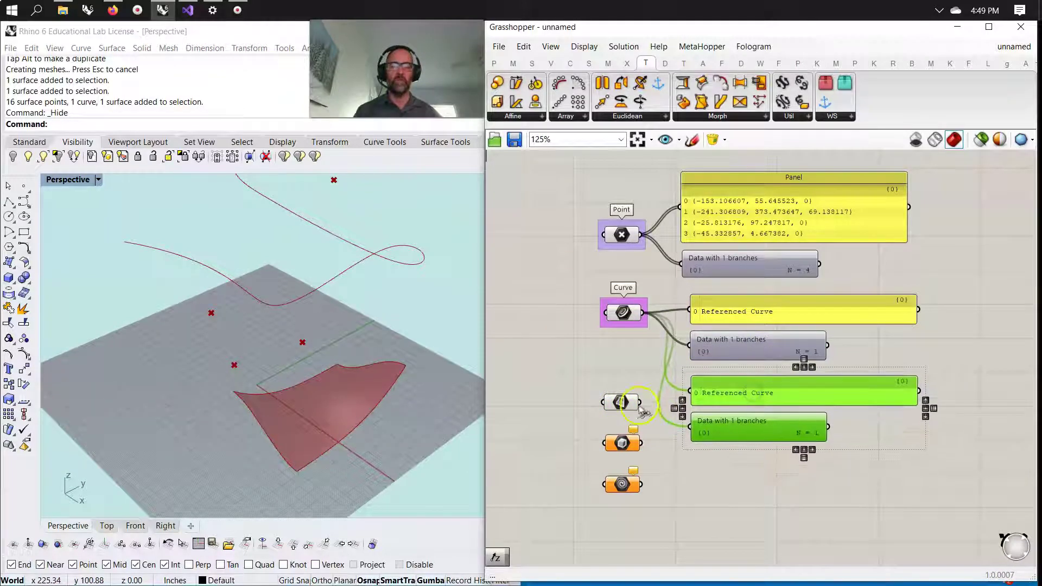
pyautogui.moveTo(688, 392); pyautogui.dragTo(689, 427)
# Turn off Draw Icons so the components show text names instead of icons
pyautogui.click(579, 48)
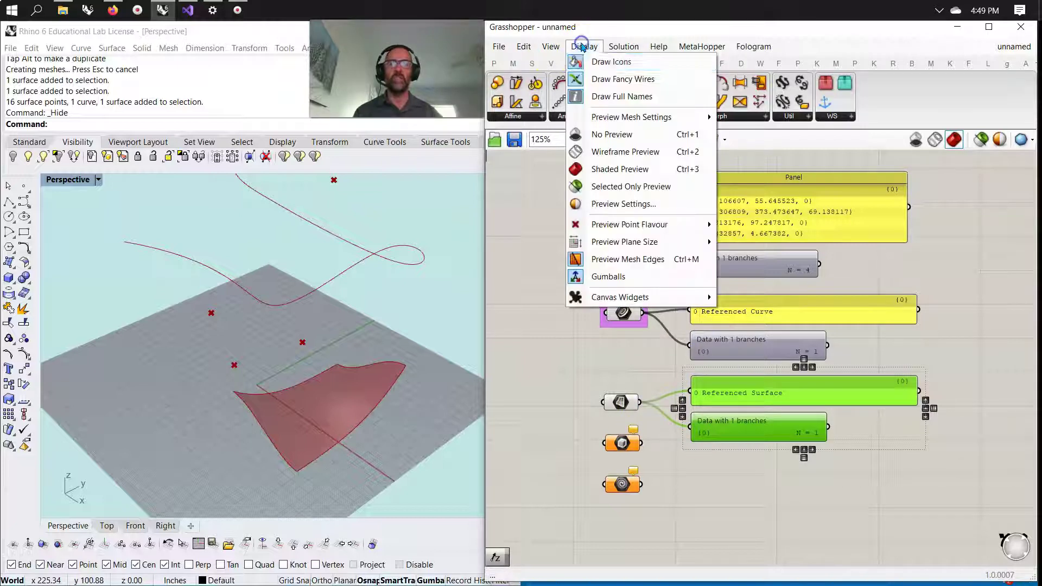
pyautogui.click(601, 63)
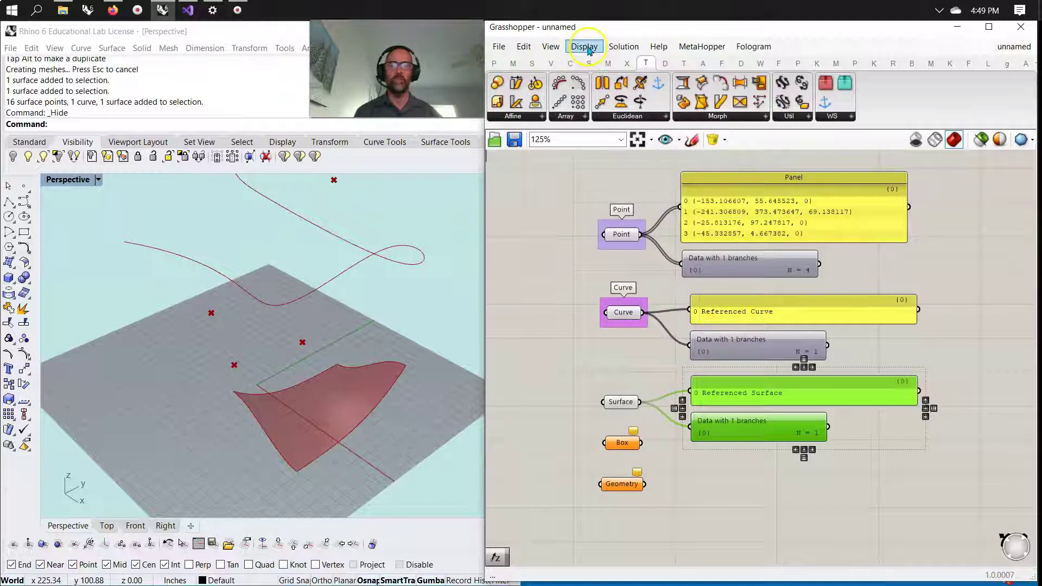
# Put the Surface parameter in its own group labelled Surface
pyautogui.rightClick(626, 405)
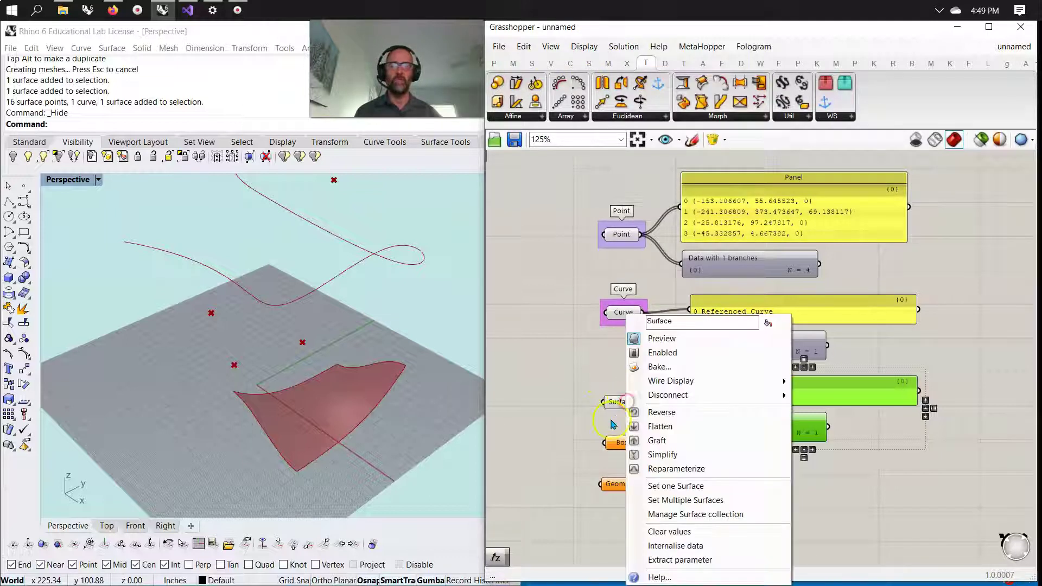
pyautogui.click(613, 411)
pyautogui.rightClick(615, 427)
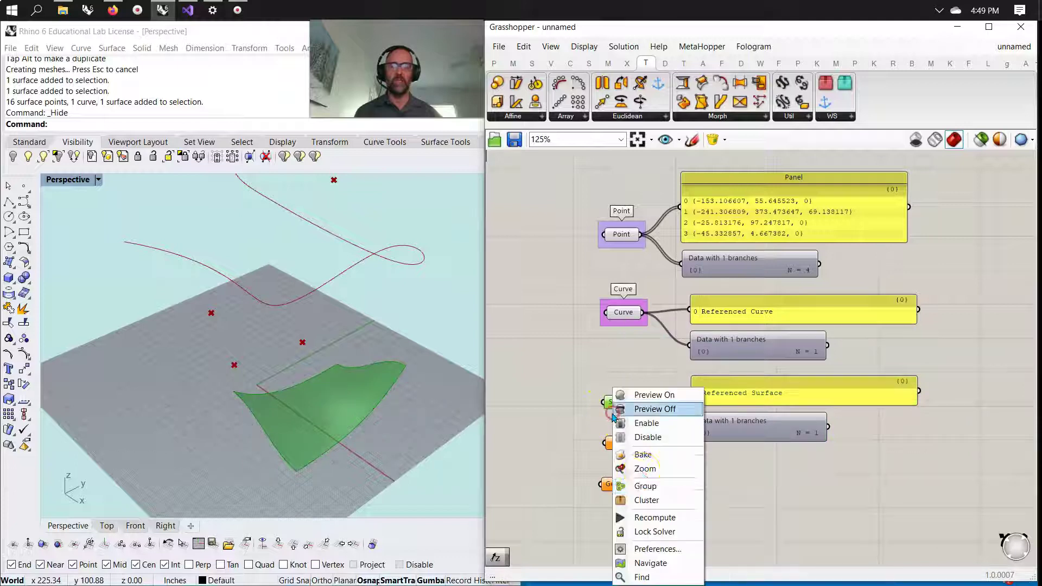
pyautogui.click(647, 482)
pyautogui.rightClick(626, 395)
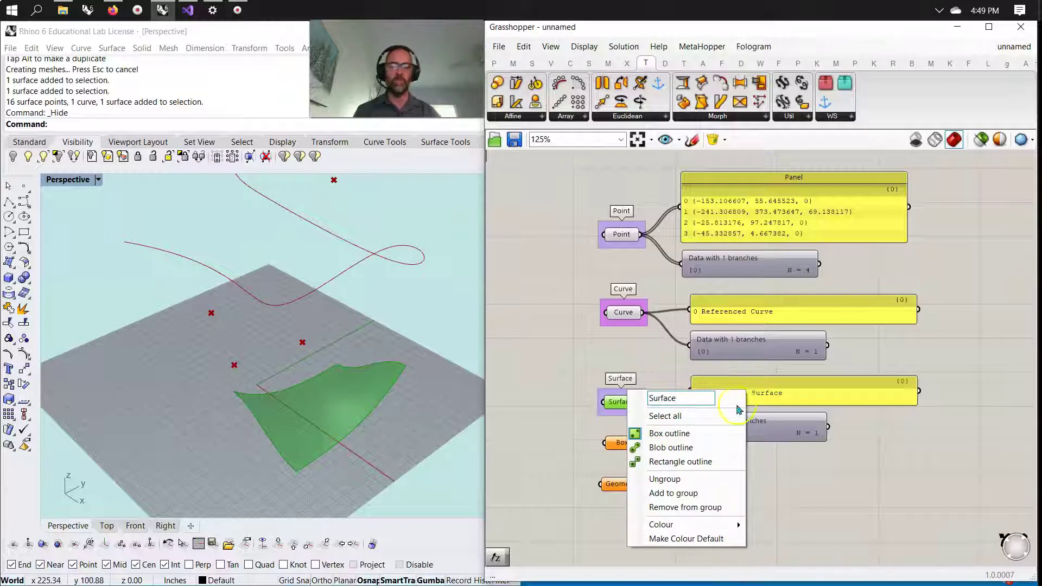
pyautogui.click(779, 495)
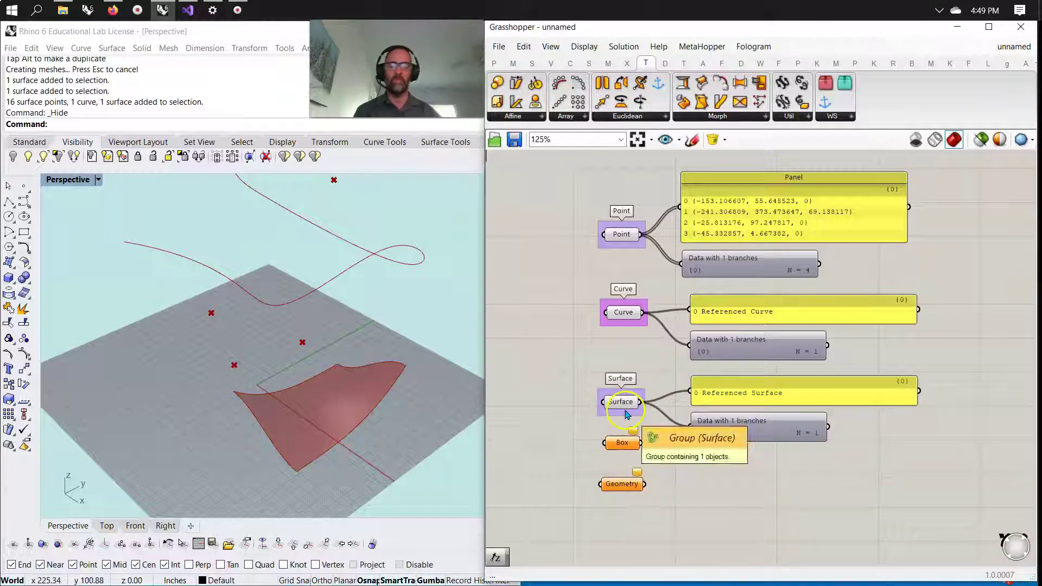
# Nudge the Surface's Param Viewer and move the Geometry and Box parameters lower on the canvas
pyautogui.click(750, 432)
pyautogui.moveTo(750, 432); pyautogui.dragTo(749, 431)
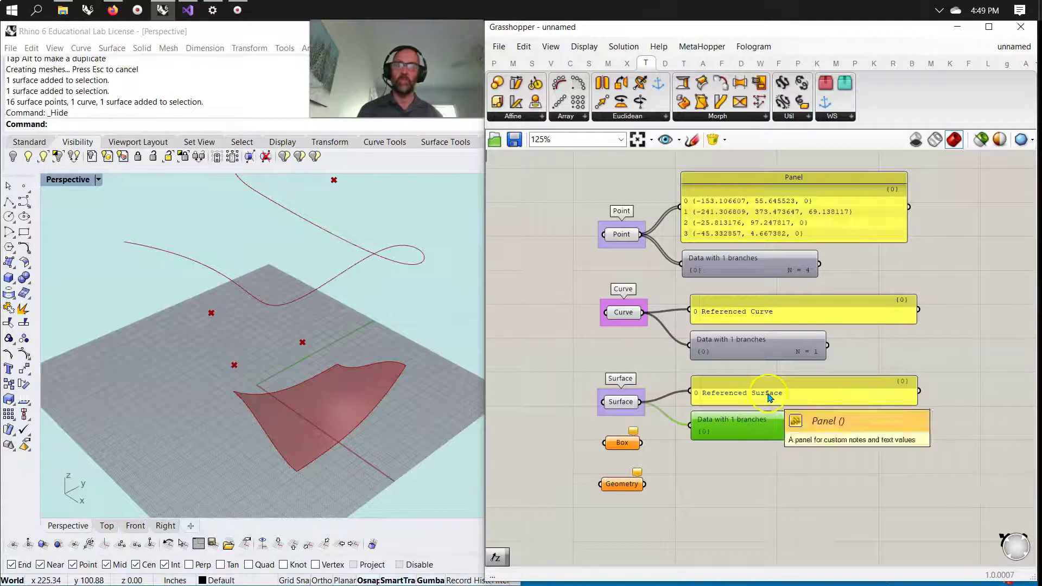
pyautogui.click(494, 63)
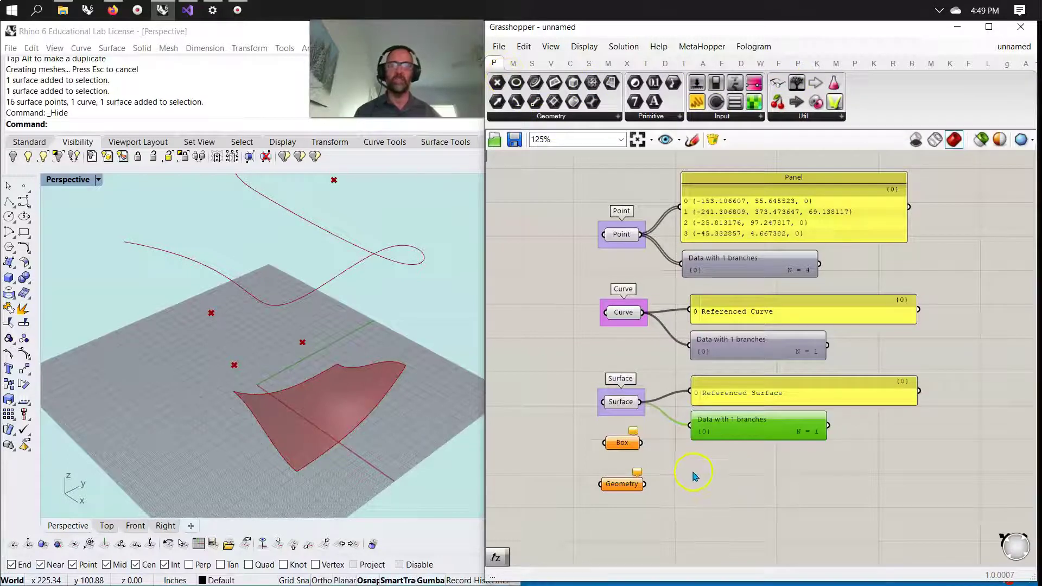
pyautogui.moveTo(706, 496); pyautogui.dragTo(747, 481, button='right')
pyautogui.moveTo(677, 476); pyautogui.dragTo(674, 534)
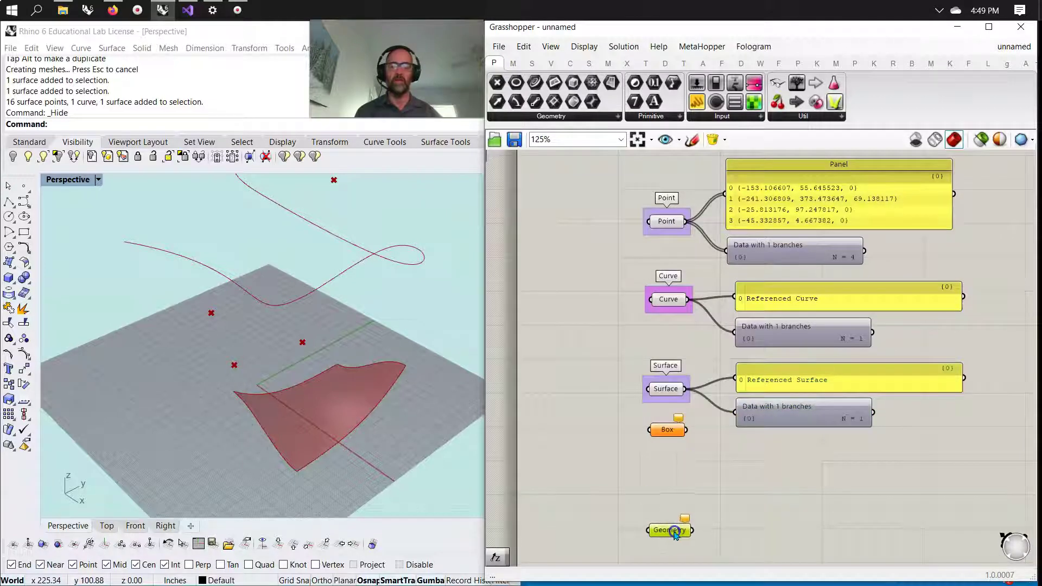
pyautogui.moveTo(668, 429); pyautogui.dragTo(682, 490)
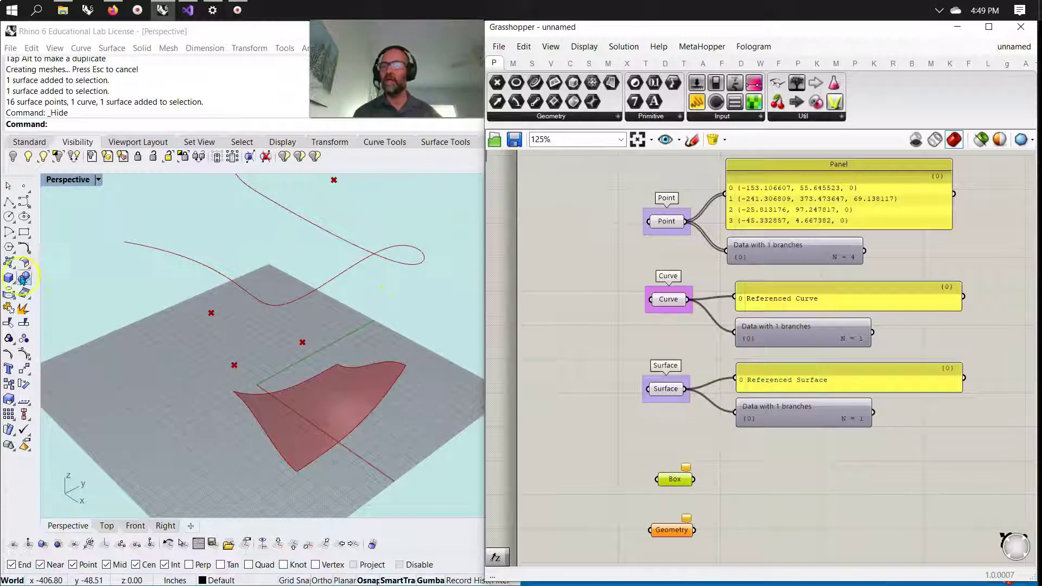
# Model a tall box in Rhino beside the surface from two base corners and a height
pyautogui.click(24, 278)
pyautogui.click(142, 363)
pyautogui.click(198, 362)
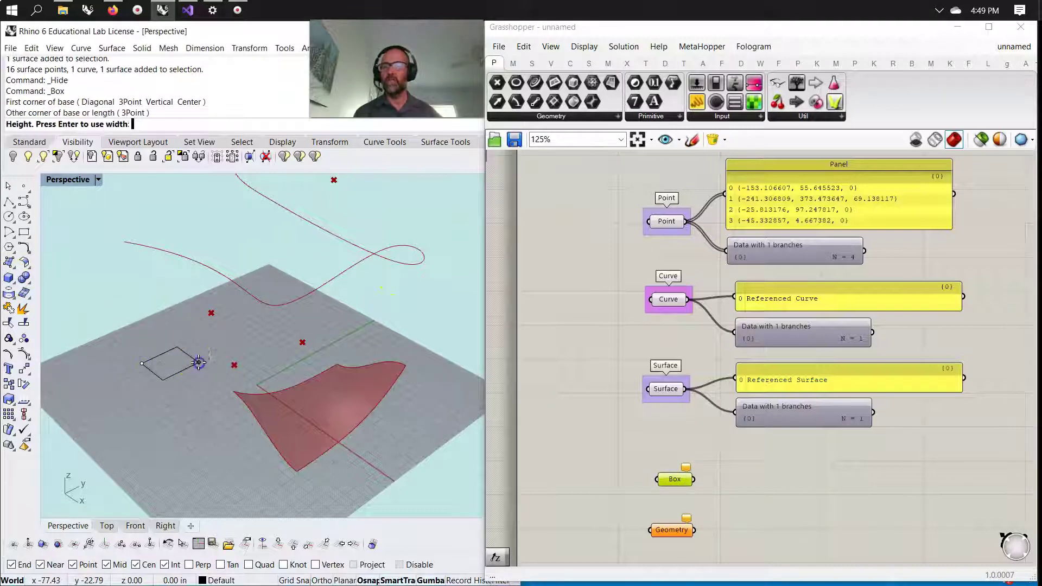
pyautogui.click(180, 287)
# Show the hidden Rhino objects and select the surface, the curve and the box in turn
pyautogui.click(29, 156)
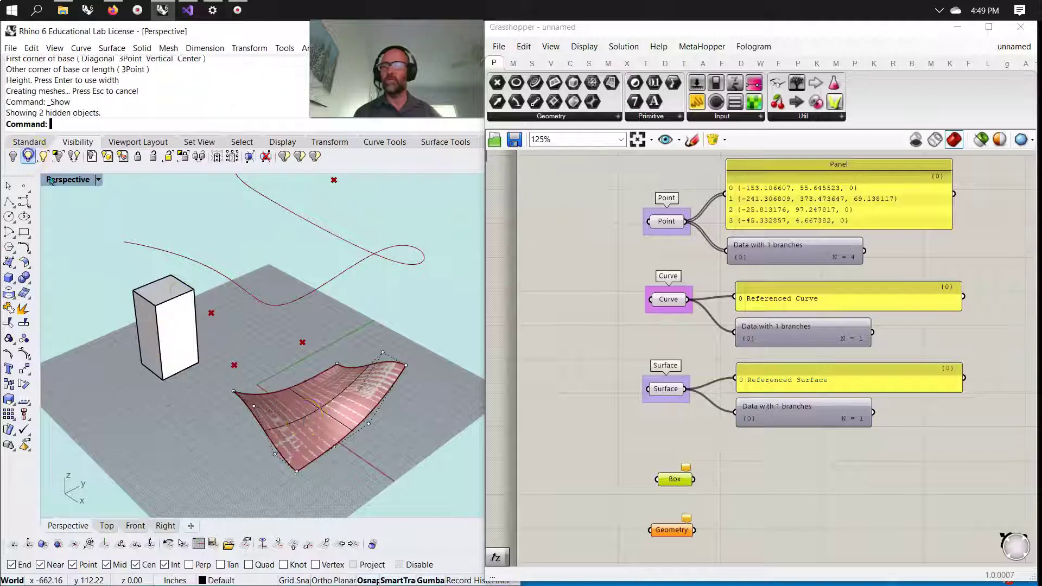
pyautogui.click(353, 419)
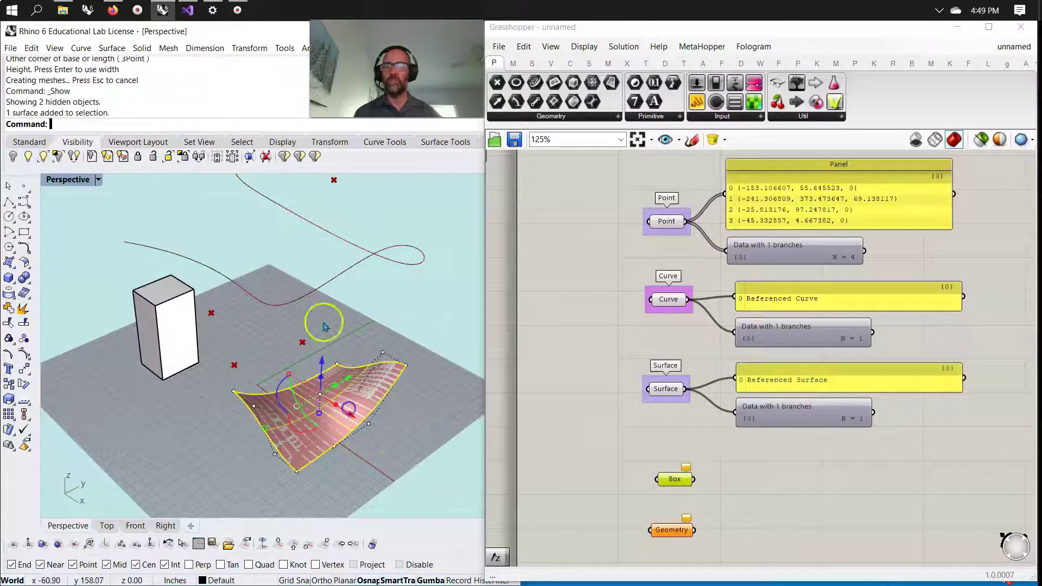
pyautogui.click(309, 297)
pyautogui.click(177, 350)
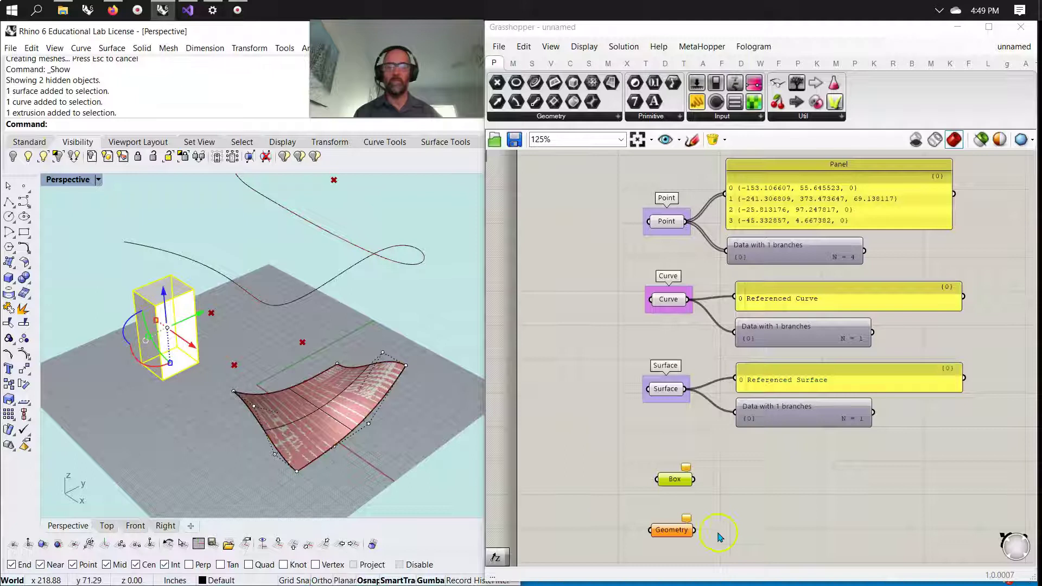
# Set one box for the Box parameter by drawing it in front of the Rhino box, about 55 in high
pyautogui.rightClick(678, 481)
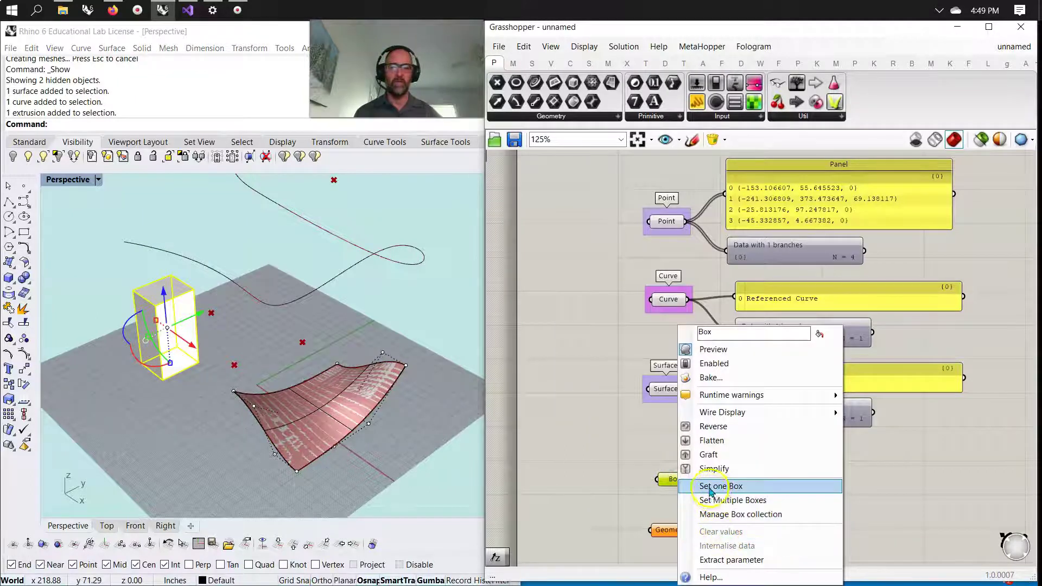
pyautogui.click(700, 484)
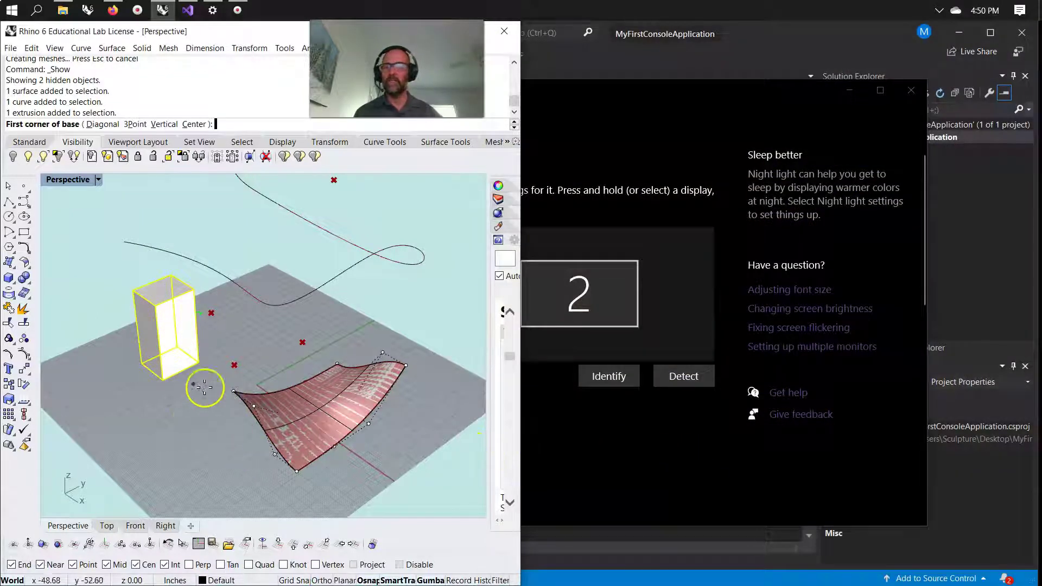
pyautogui.click(142, 416)
pyautogui.click(212, 419)
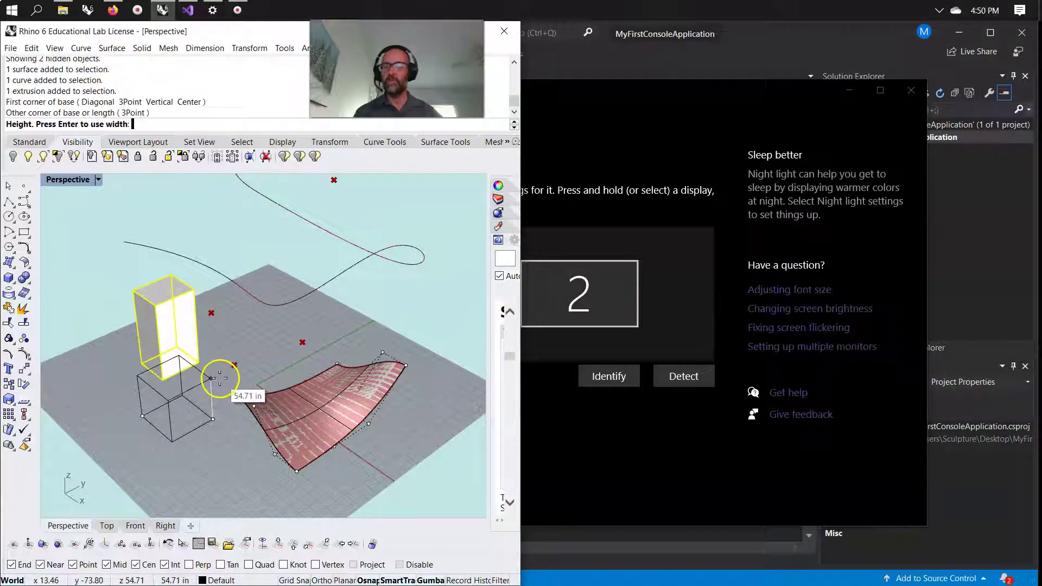
pyautogui.click(220, 377)
# Delete the Rhino box, leaving the one defined in the Box parameter
pyautogui.click(178, 326)
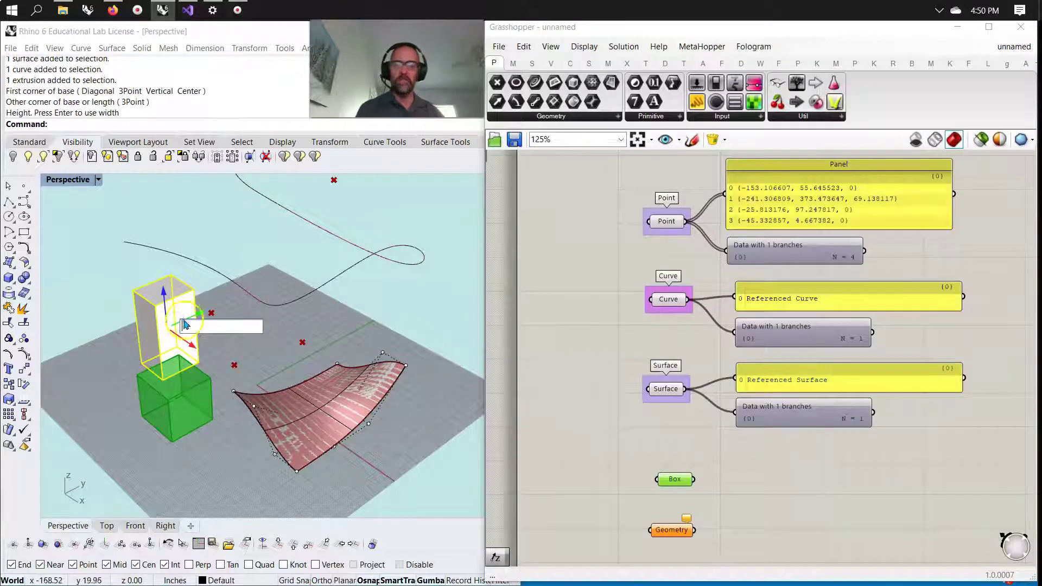
pyautogui.press('Escape')
pyautogui.moveTo(201, 334); pyautogui.dragTo(182, 320)
pyautogui.press('Delete')
# Add a Panel and a Param Viewer beside the Box parameter and feed both from it
pyautogui.moveTo(194, 454); pyautogui.dragTo(202, 439, button='right')
pyautogui.click(678, 489)
pyautogui.moveTo(776, 438); pyautogui.dragTo(689, 492)
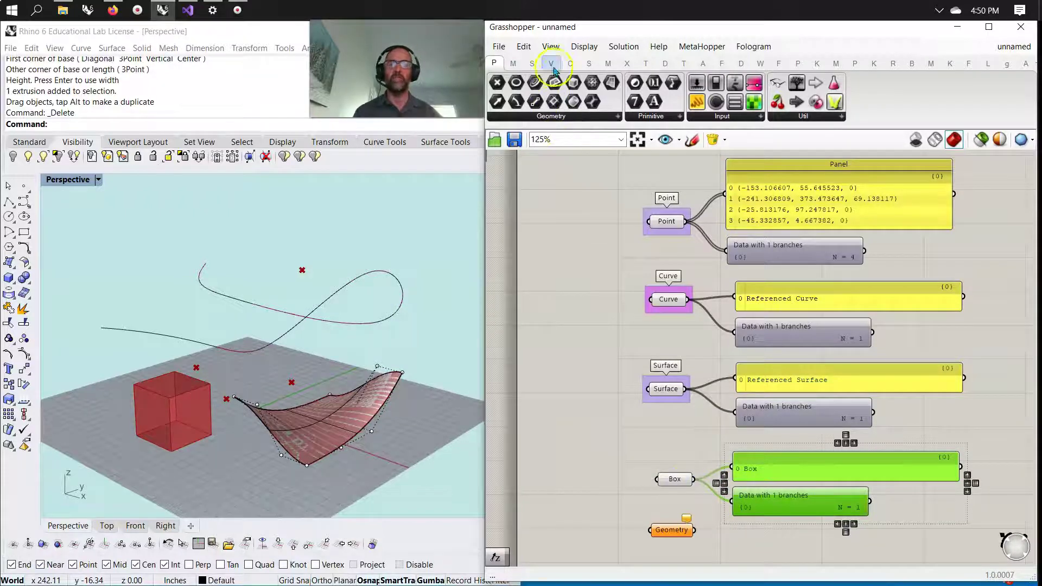
pyautogui.click(588, 62)
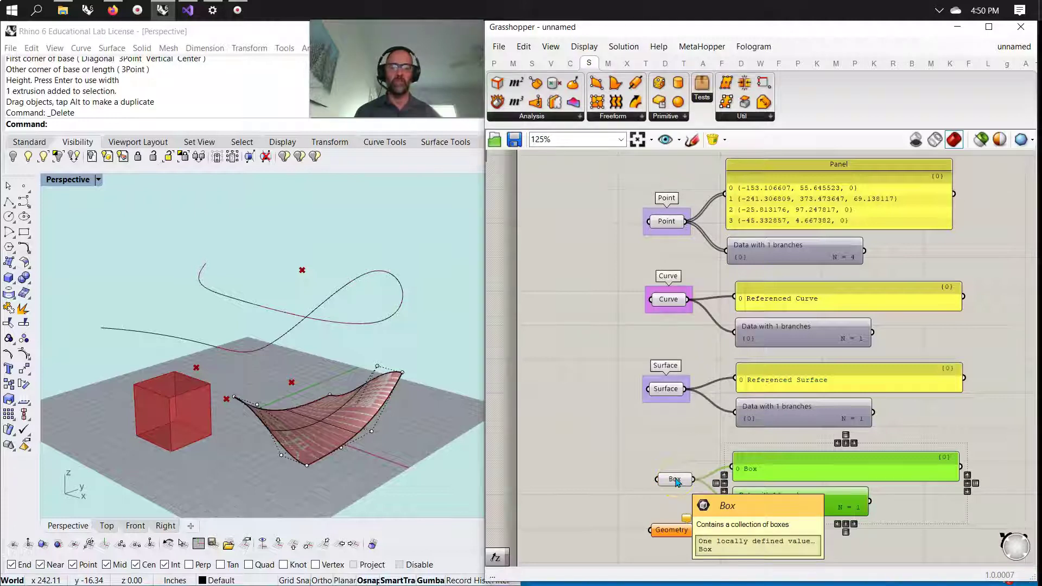
pyautogui.click(682, 546)
pyautogui.moveTo(779, 547); pyautogui.dragTo(746, 437, button='right')
pyautogui.click(742, 400)
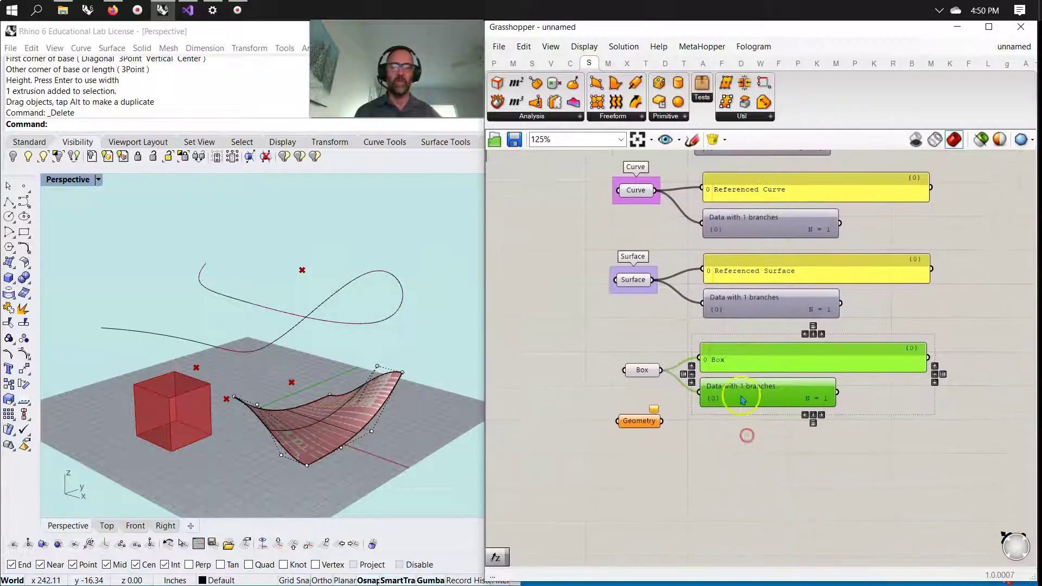
pyautogui.moveTo(623, 362); pyautogui.dragTo(616, 471, button='right')
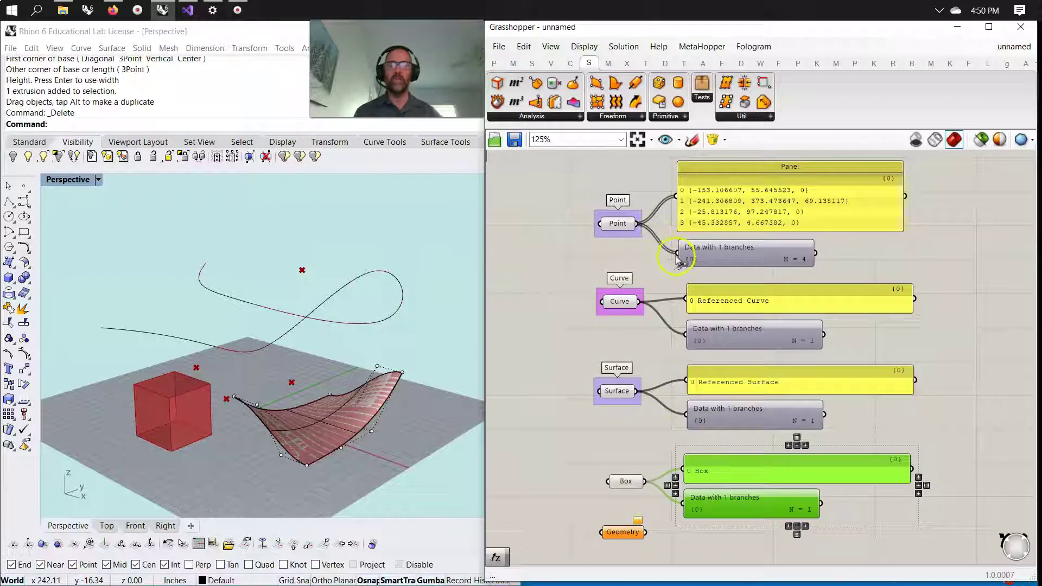
# Turn Draw Fancy Wires off and back on to compare how the wires are drawn
pyautogui.click(579, 47)
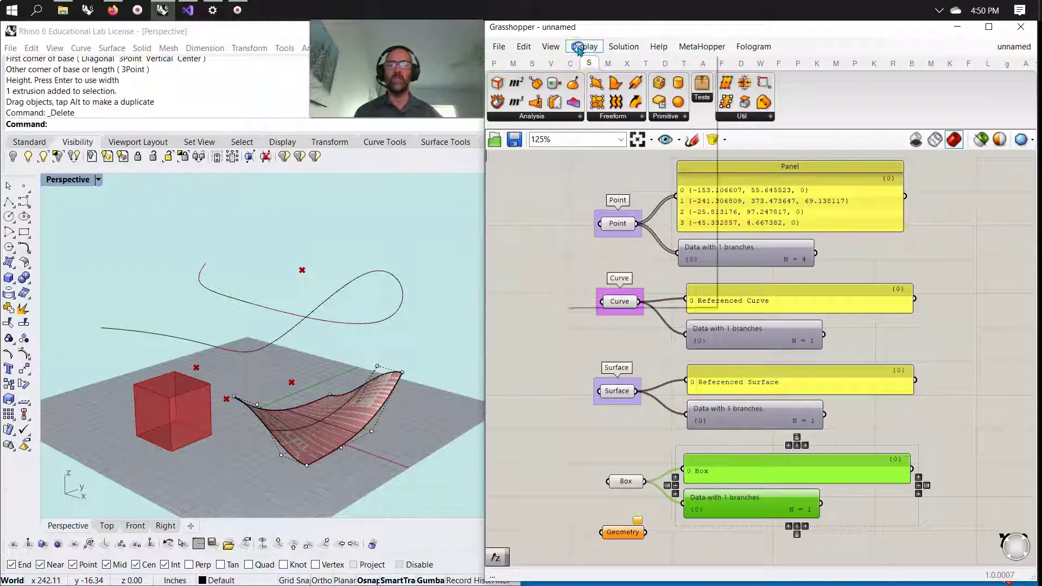
pyautogui.click(601, 81)
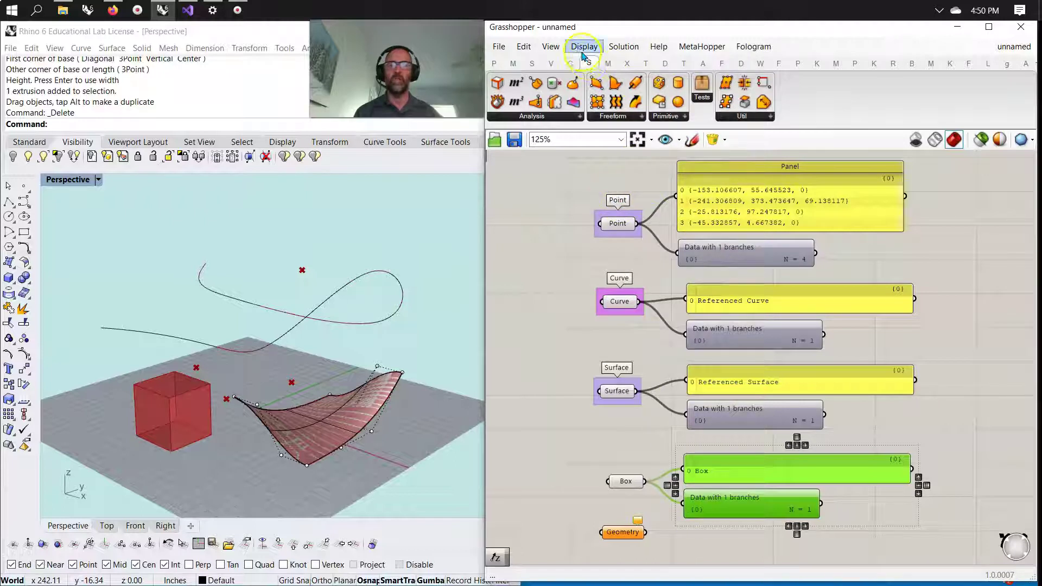
pyautogui.click(582, 47)
pyautogui.click(597, 82)
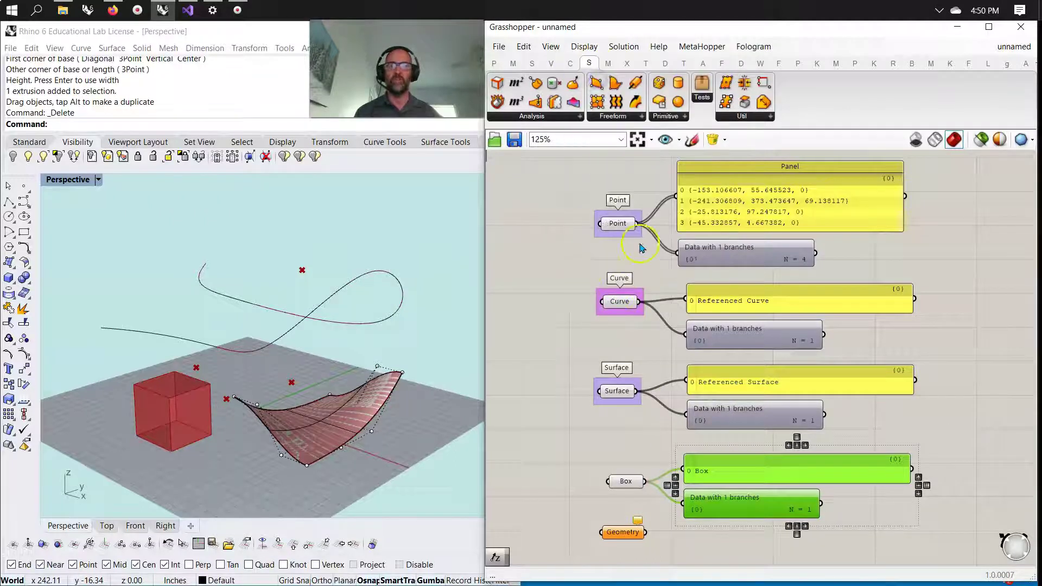
# Move the Point and Curve parameters further away from their Panels and Param Viewers
pyautogui.moveTo(618, 223); pyautogui.dragTo(580, 225)
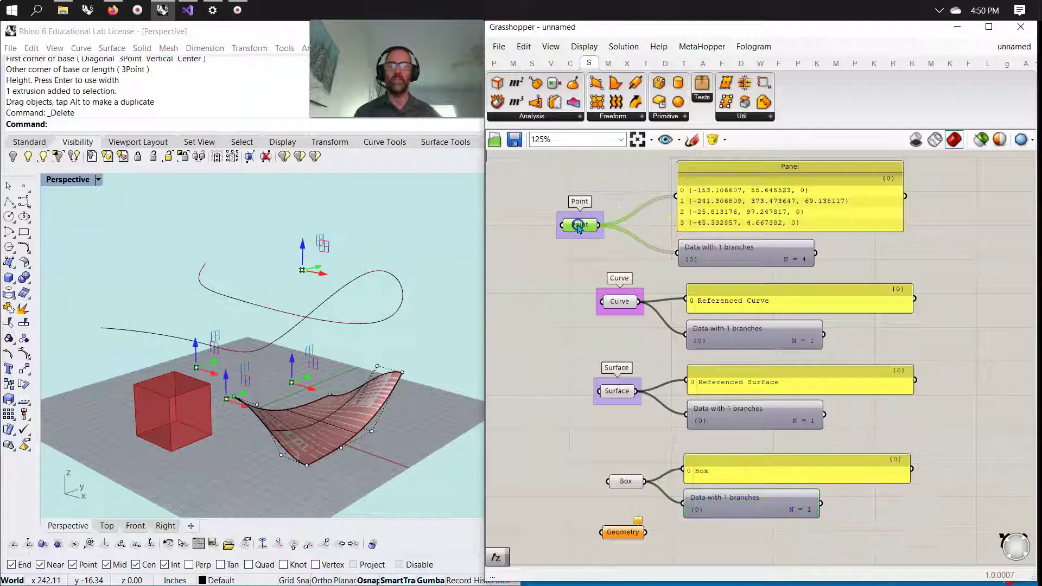
pyautogui.moveTo(622, 300); pyautogui.dragTo(580, 301)
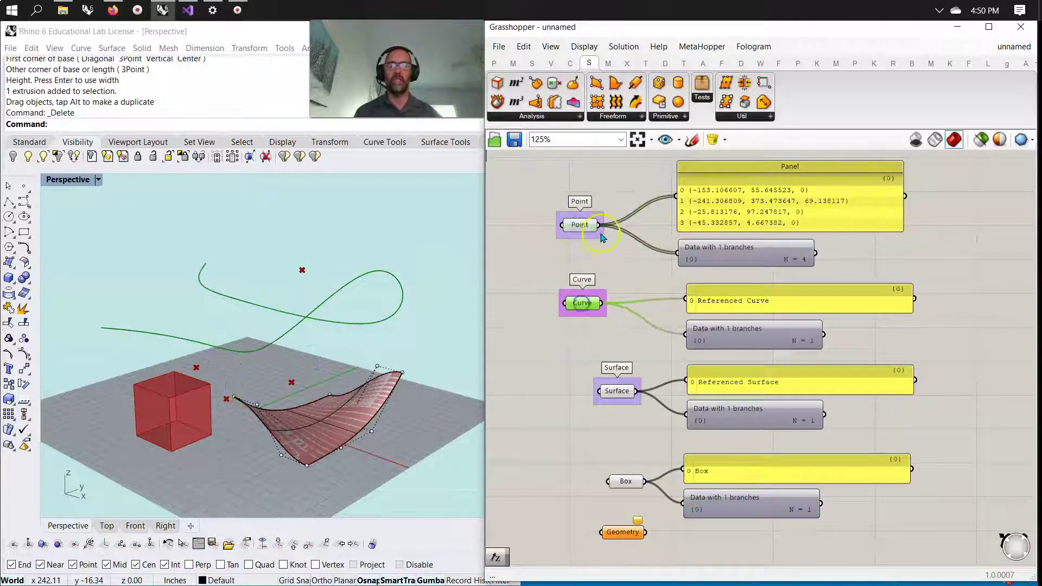
# Move the Surface, Box and Geometry parameters further from the Panels so they roughly line up below the Point and Curve parameters
pyautogui.moveTo(617, 395); pyautogui.dragTo(586, 394)
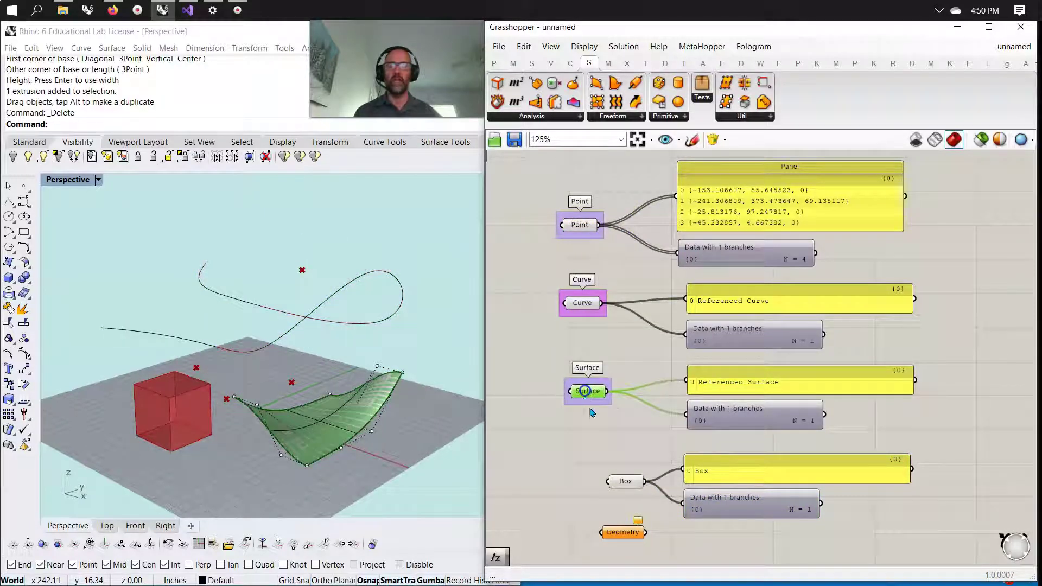
pyautogui.moveTo(627, 483); pyautogui.dragTo(587, 483)
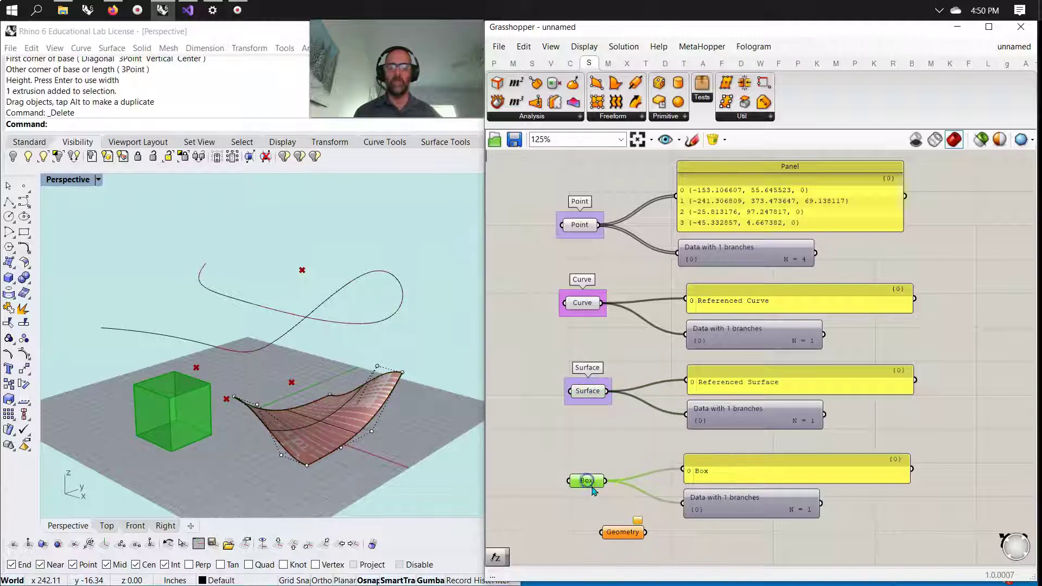
pyautogui.moveTo(632, 537); pyautogui.dragTo(587, 558)
pyautogui.moveTo(641, 544); pyautogui.dragTo(650, 433, button='right')
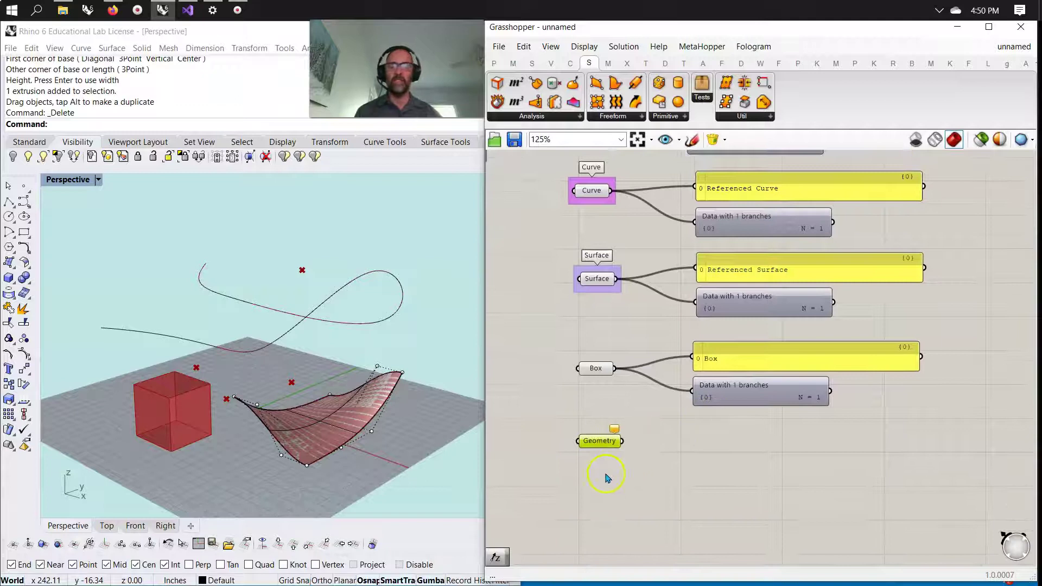
pyautogui.click(187, 415)
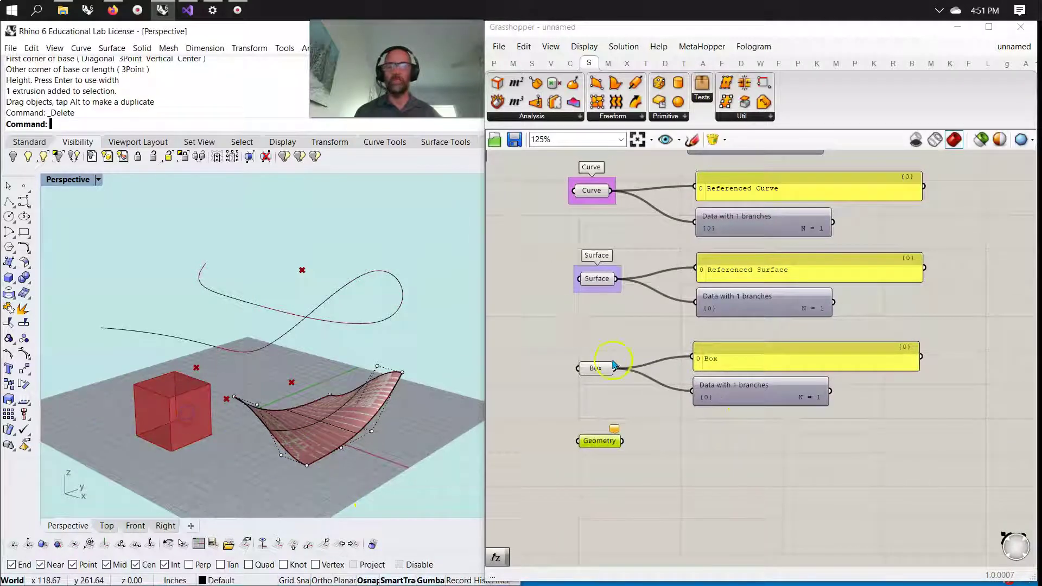
pyautogui.rightClick(591, 367)
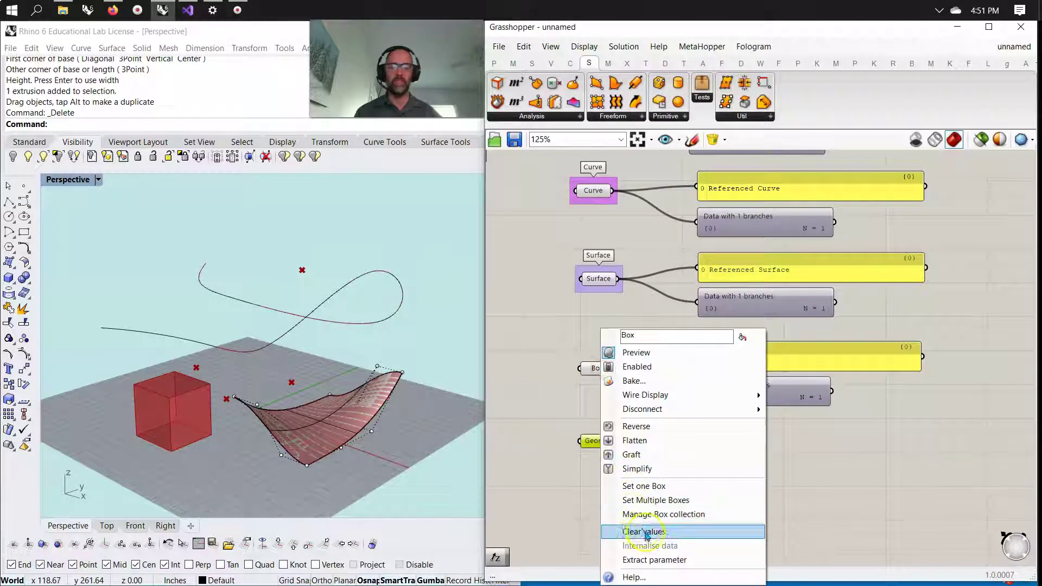
pyautogui.click(644, 486)
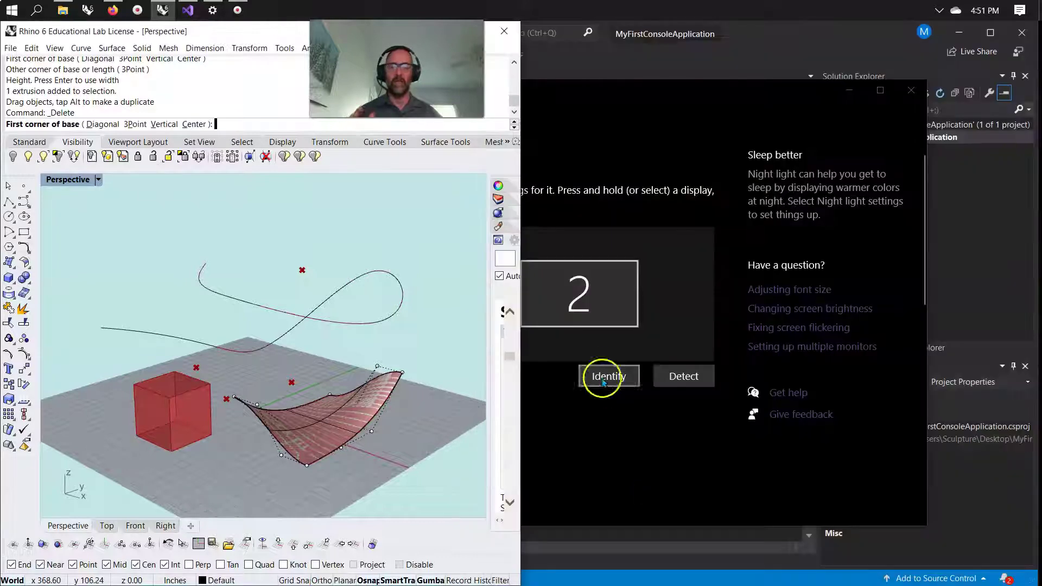
pyautogui.rightClick(337, 275)
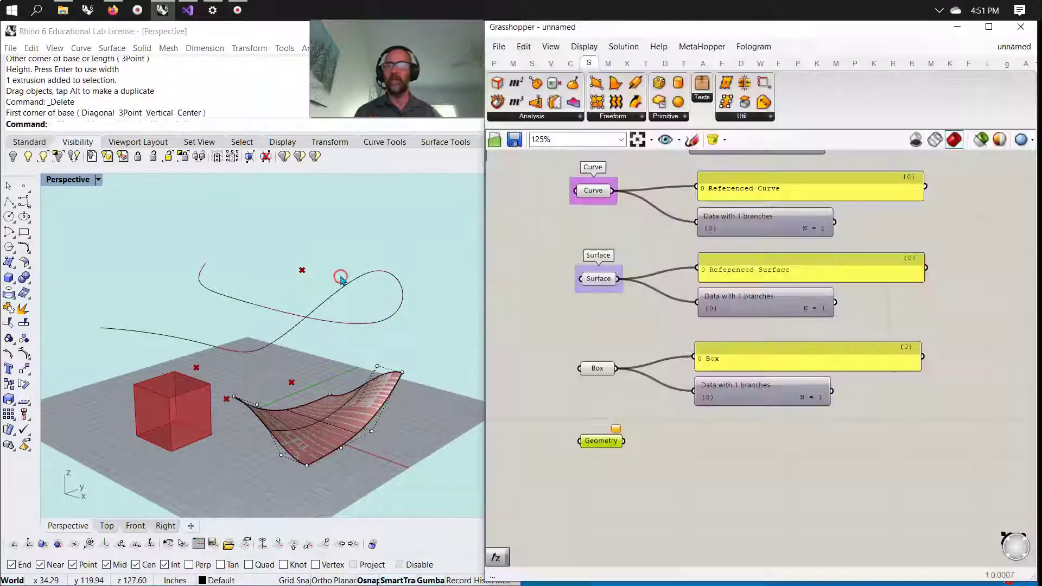
# Bake the Box parameter's box into Rhino, keeping the default bake attributes
pyautogui.rightClick(597, 367)
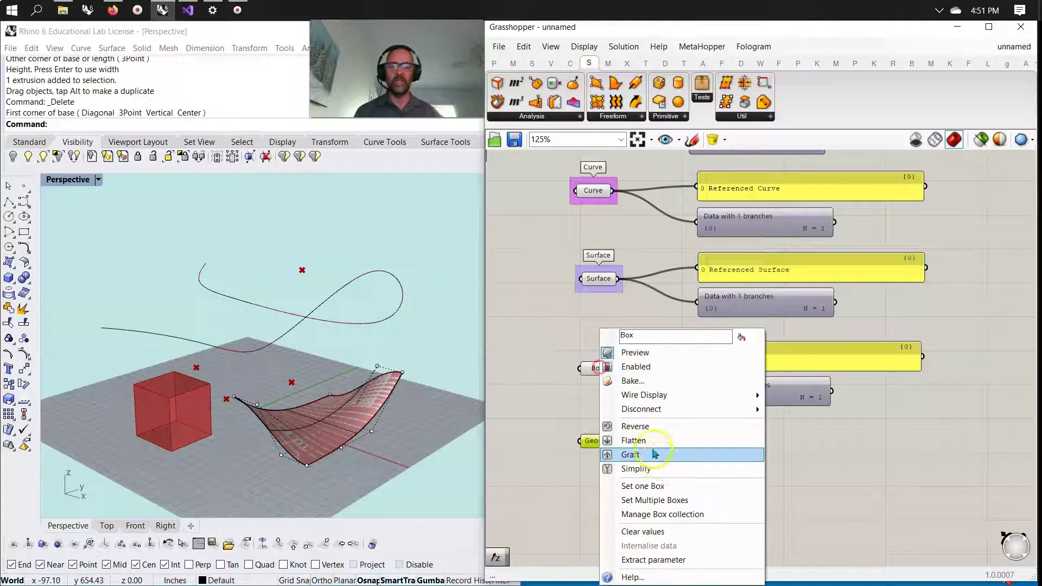
pyautogui.click(661, 449)
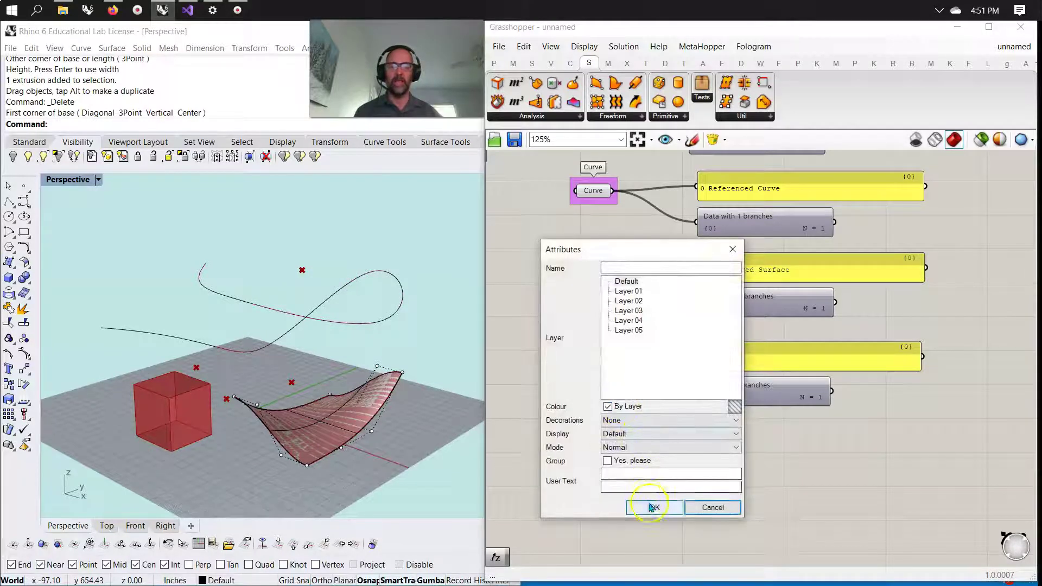
pyautogui.click(654, 506)
# Extract the Point parameter's points into a separate Point parameter wired to its input, and select the new parameter
pyautogui.moveTo(420, 498); pyautogui.dragTo(113, 242)
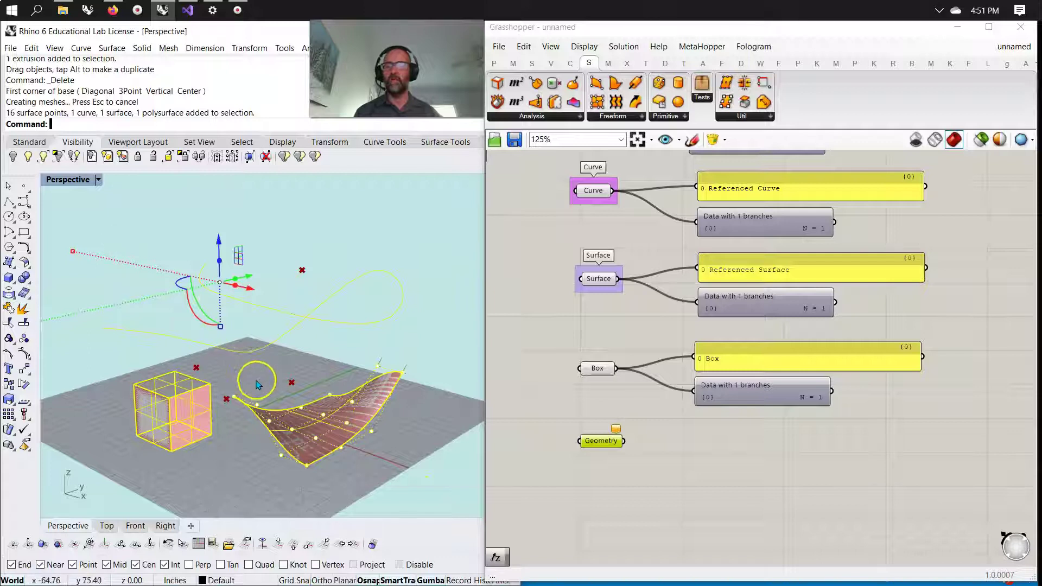
pyautogui.moveTo(579, 219); pyautogui.dragTo(617, 350, button='right')
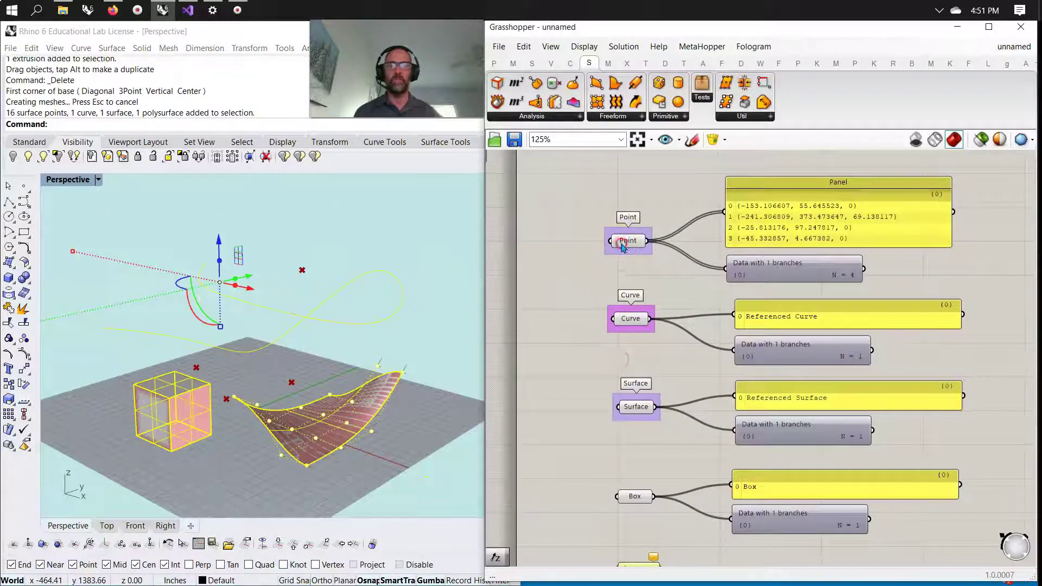
pyautogui.rightClick(623, 248)
pyautogui.click(679, 486)
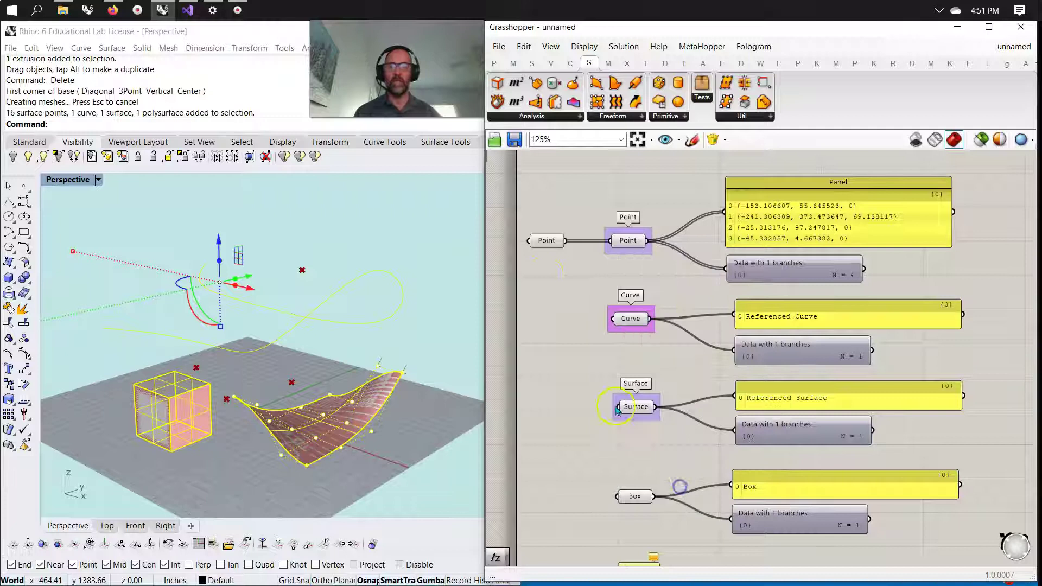
pyautogui.click(539, 250)
# Select all the Rhino objects and reference them as multiple geometries in the Geometry parameter
pyautogui.moveTo(409, 501); pyautogui.dragTo(103, 220)
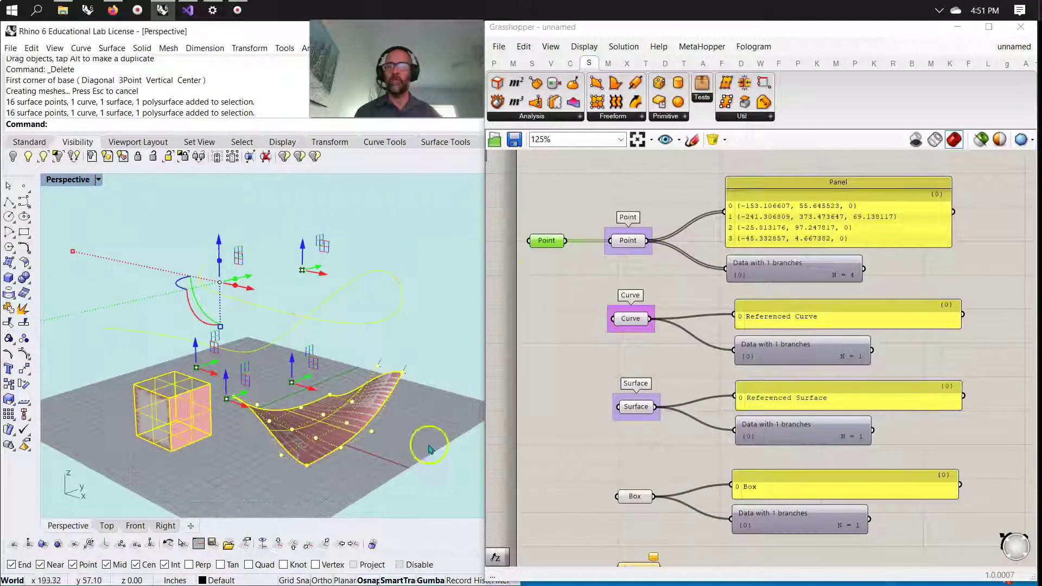
pyautogui.scroll(-3, 606, 513)
pyautogui.moveTo(592, 507); pyautogui.dragTo(543, 347, button='right')
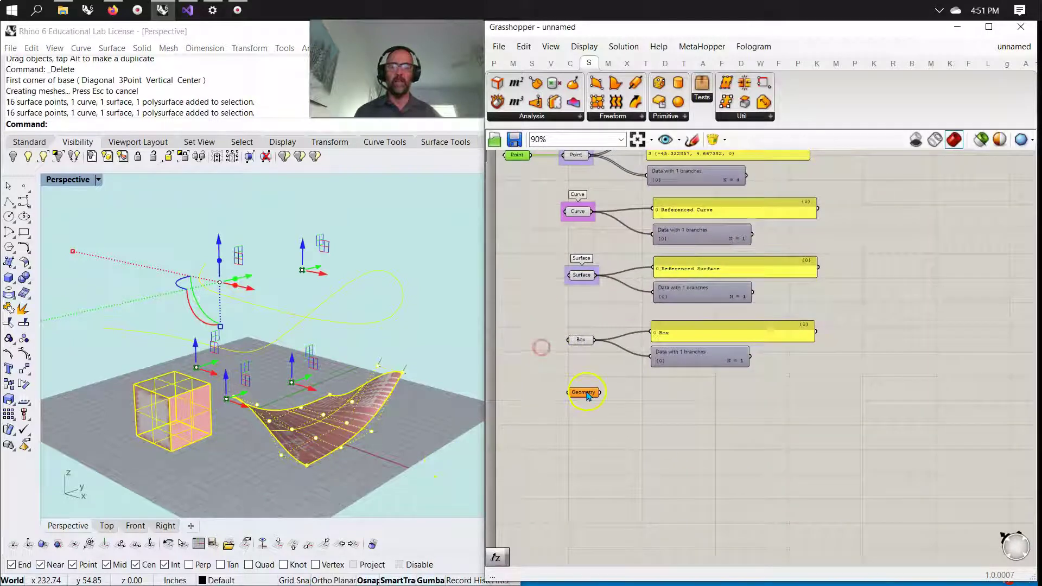
pyautogui.rightClick(583, 392)
pyautogui.click(639, 500)
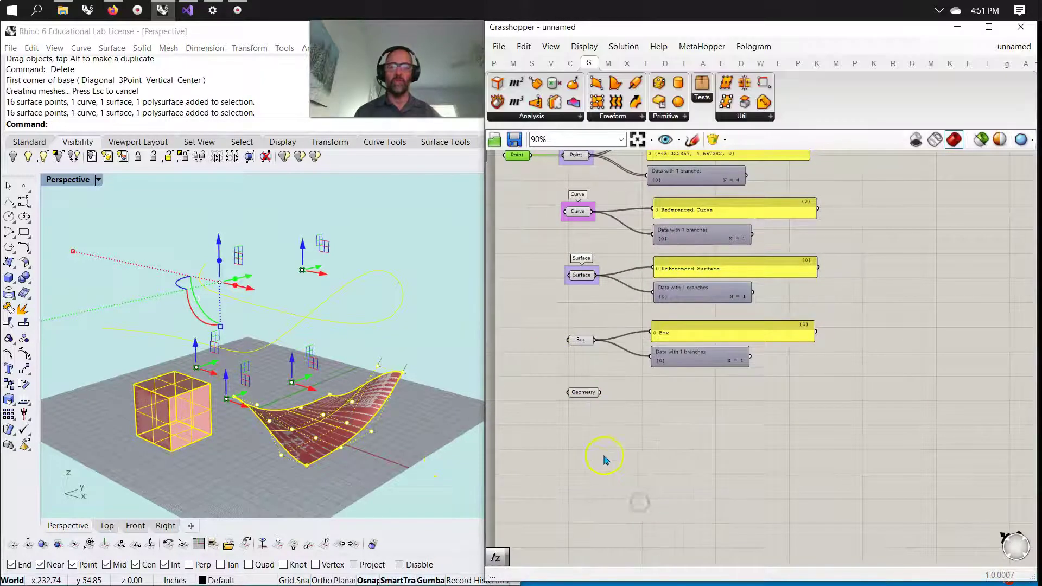
# Add a Panel and a Param Viewer beside the Geometry parameter and feed both from it
pyautogui.scroll(5, 586, 407)
pyautogui.moveTo(600, 421); pyautogui.dragTo(624, 418, button='right')
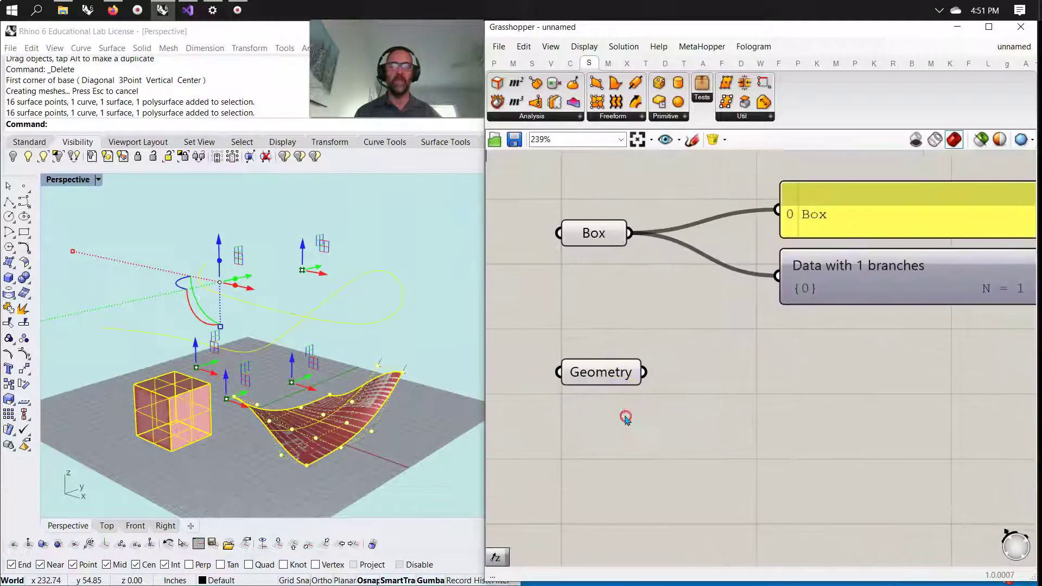
pyautogui.moveTo(884, 350); pyautogui.dragTo(862, 362)
pyautogui.moveTo(643, 372); pyautogui.dragTo(779, 432)
pyautogui.moveTo(776, 491); pyautogui.dragTo(716, 454, button='right')
pyautogui.moveTo(786, 432)
pyautogui.mouseDown()
pyautogui.moveTo(801, 507)
pyautogui.moveTo(786, 438)
pyautogui.mouseUp()
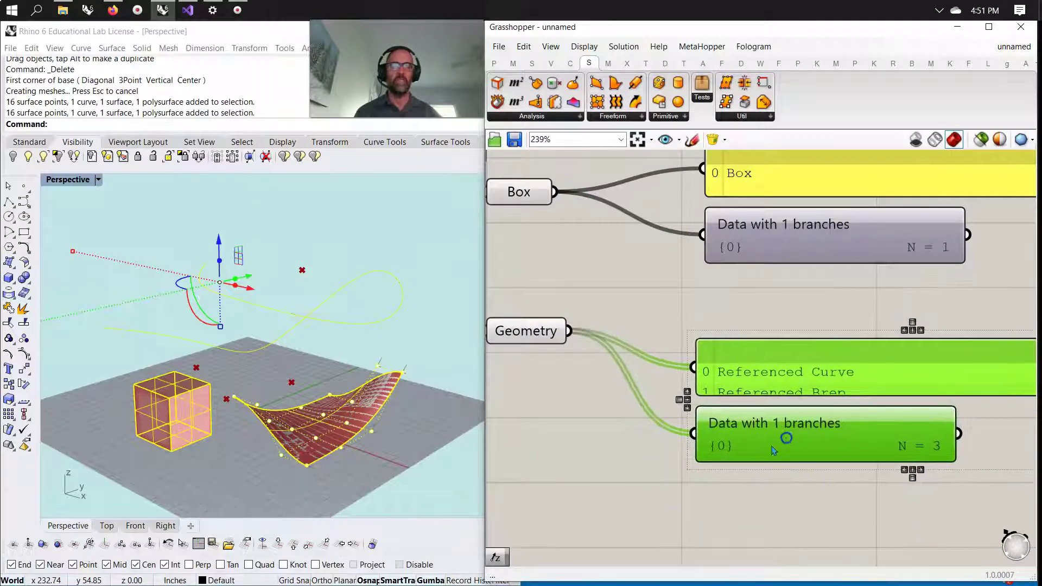
# Enlarge the Geometry parameter's Panel to show all its entries and move the Panel and Param Viewer down to free space above
pyautogui.scroll(-4, 786, 437)
pyautogui.moveTo(775, 484); pyautogui.dragTo(758, 415, button='right')
pyautogui.click(759, 415)
pyautogui.moveTo(765, 369); pyautogui.dragTo(769, 491)
pyautogui.moveTo(796, 348); pyautogui.dragTo(797, 372)
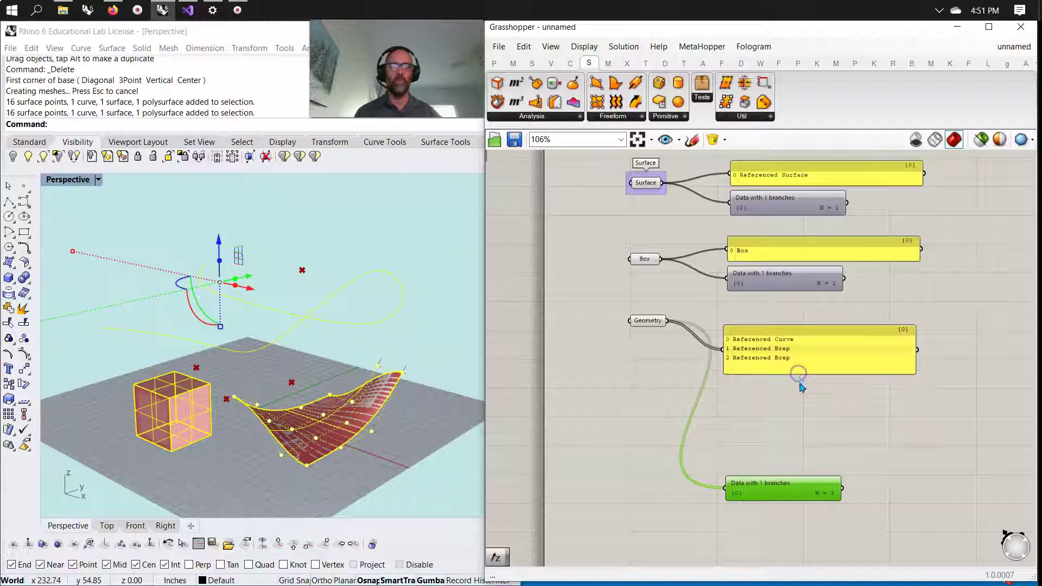
pyautogui.moveTo(785, 493)
pyautogui.mouseDown()
pyautogui.moveTo(779, 413)
pyautogui.moveTo(781, 506)
pyautogui.mouseUp()
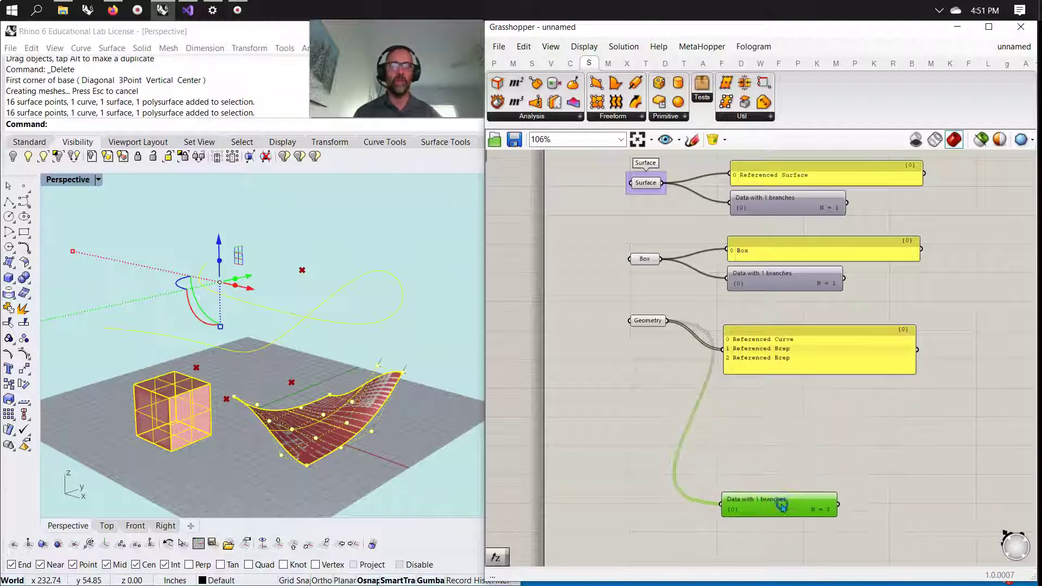
pyautogui.moveTo(794, 359); pyautogui.dragTo(793, 440)
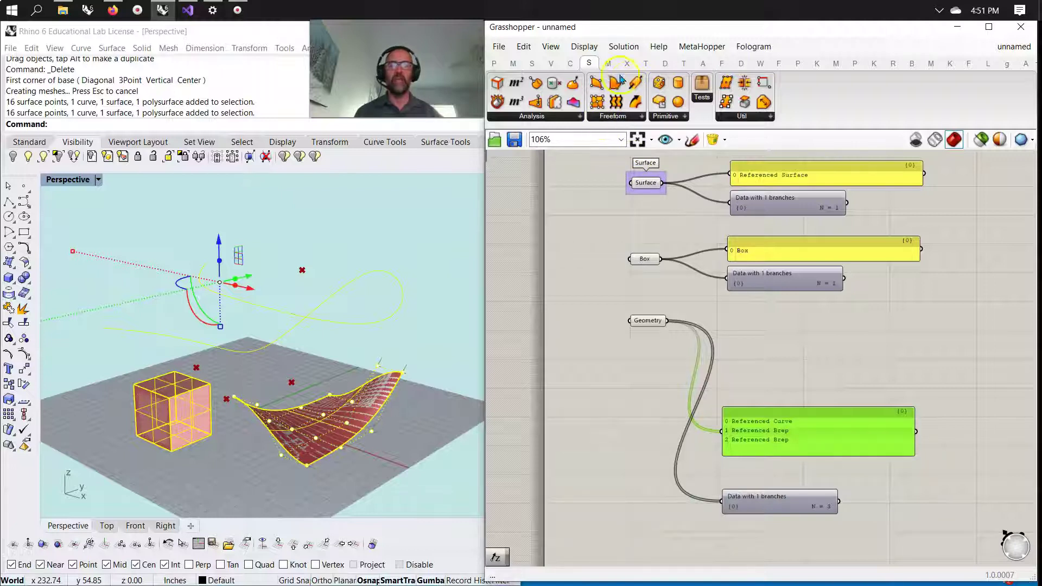
# Add a Graft Tree component above the Panel and feed its Tree input from the Geometry parameter
pyautogui.click(533, 63)
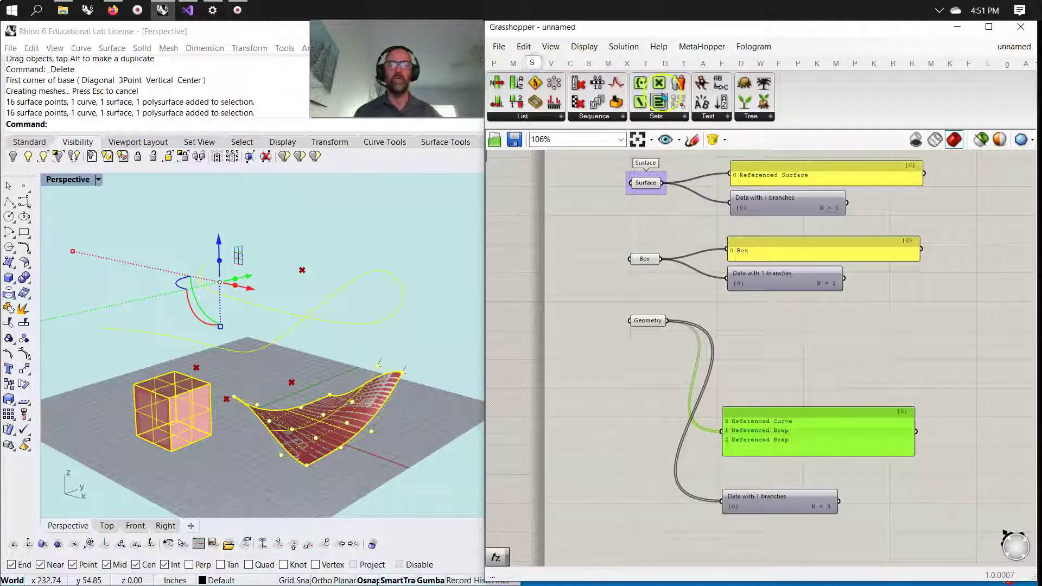
pyautogui.click(756, 117)
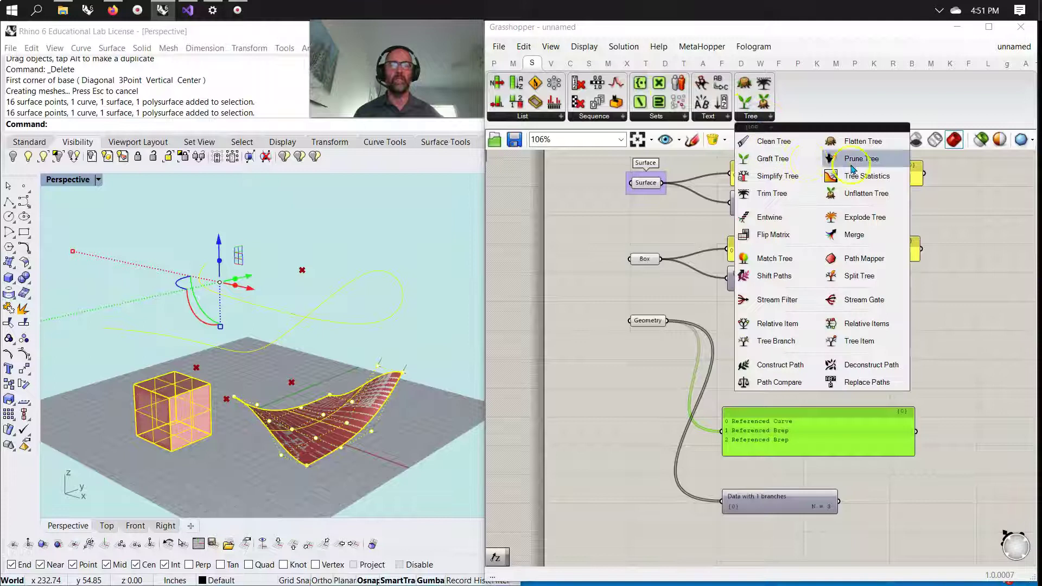
pyautogui.moveTo(769, 160); pyautogui.dragTo(757, 351)
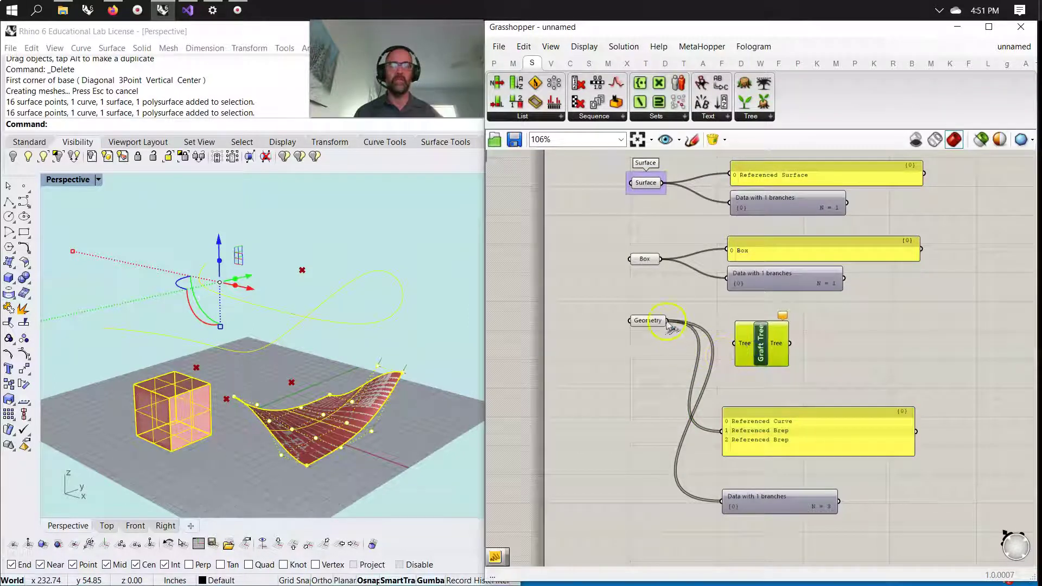
pyautogui.moveTo(736, 346); pyautogui.dragTo(735, 343)
# Duplicate the Geometry parameter's Panel and Param Viewer and feed both copies from the Graft Tree output
pyautogui.moveTo(783, 437); pyautogui.dragTo(785, 447)
pyautogui.moveTo(822, 556); pyautogui.dragTo(981, 332)
pyautogui.click(822, 348)
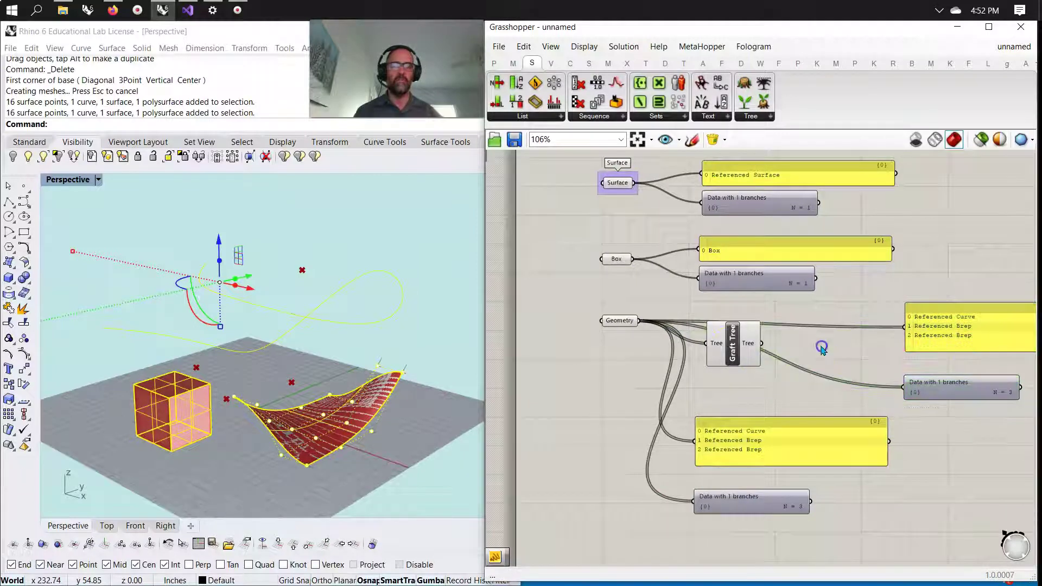
pyautogui.moveTo(761, 343); pyautogui.dragTo(903, 326)
pyautogui.moveTo(962, 397); pyautogui.dragTo(965, 416)
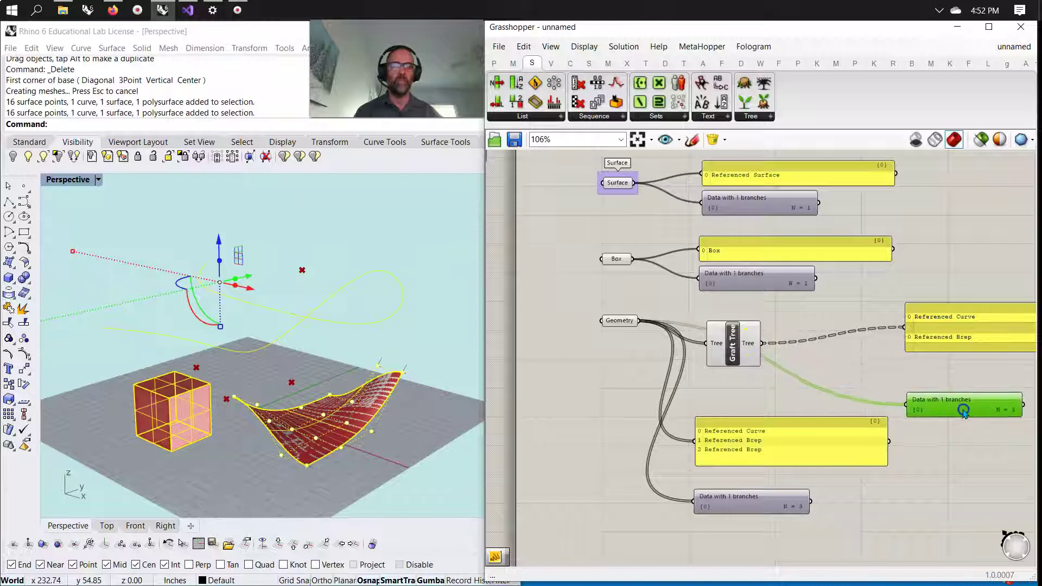
pyautogui.moveTo(762, 347); pyautogui.dragTo(946, 515)
# Place the grafted Panel above its Param Viewer beside the ungrafted Panel, and enlarge it to list every branch
pyautogui.moveTo(876, 513); pyautogui.dragTo(731, 391, button='right')
pyautogui.moveTo(832, 196); pyautogui.dragTo(849, 316)
pyautogui.moveTo(686, 327); pyautogui.dragTo(672, 306)
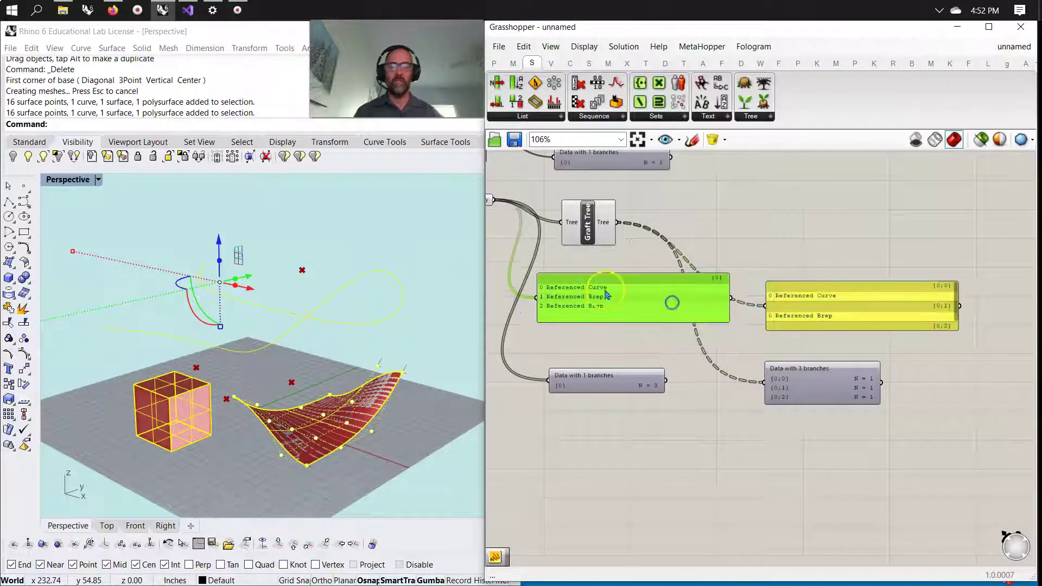
pyautogui.moveTo(896, 315); pyautogui.dragTo(881, 337)
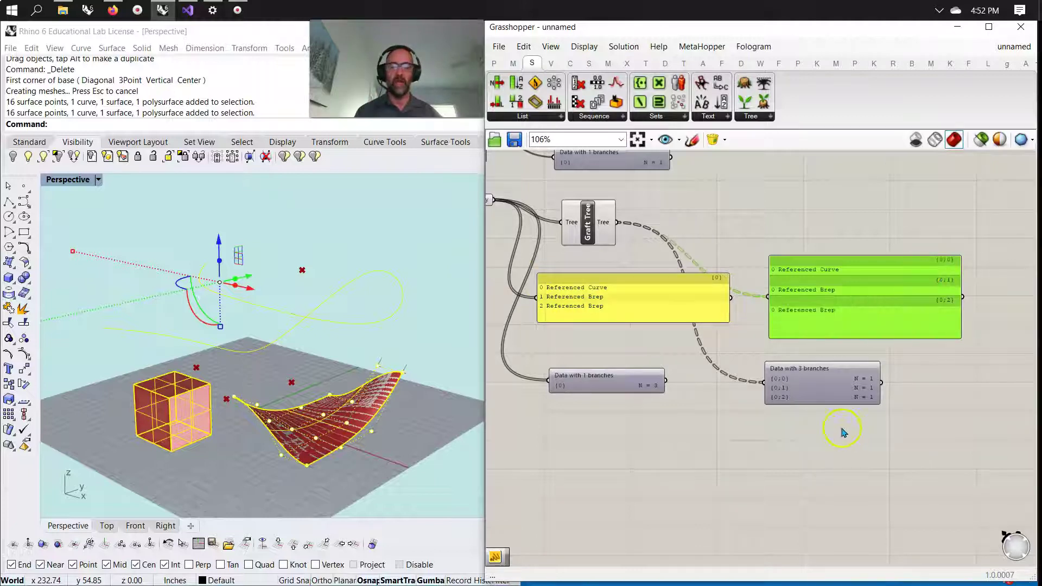
# Switch the ungrafted and grafted Param Viewers from text to the graphical tree display
pyautogui.moveTo(602, 388); pyautogui.dragTo(606, 388)
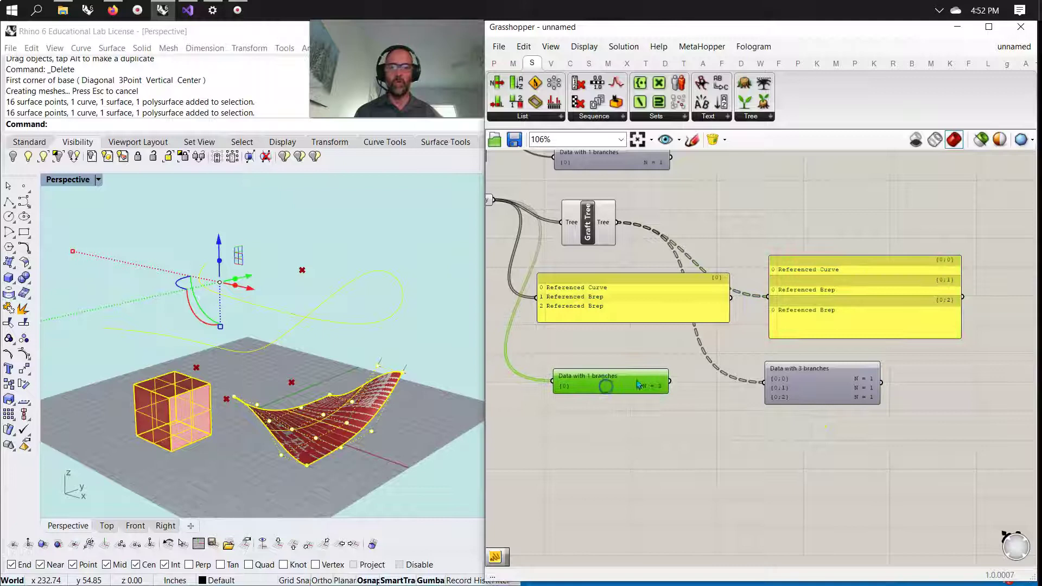
pyautogui.moveTo(814, 383); pyautogui.dragTo(811, 388)
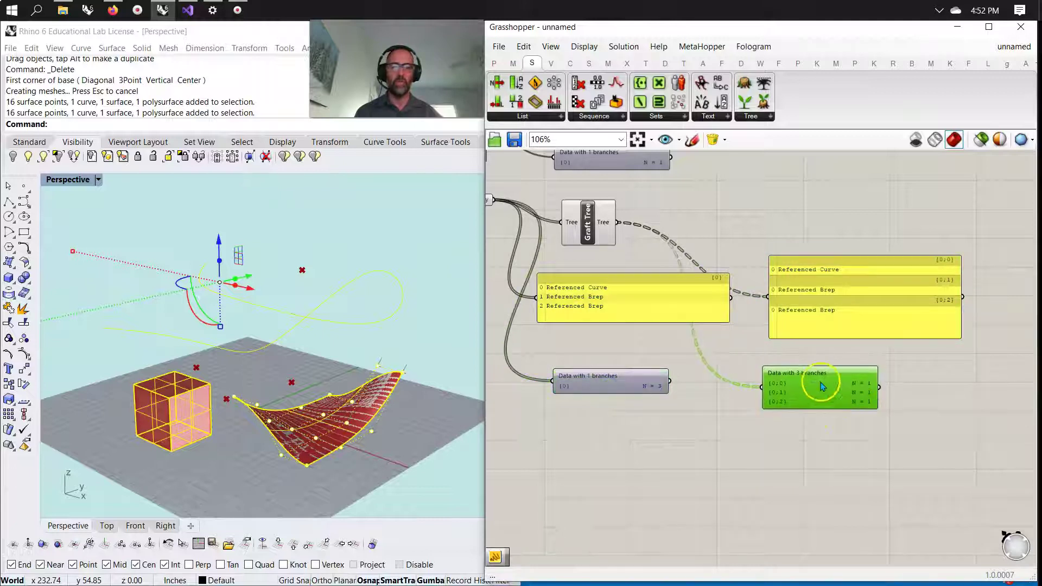
pyautogui.click(612, 386)
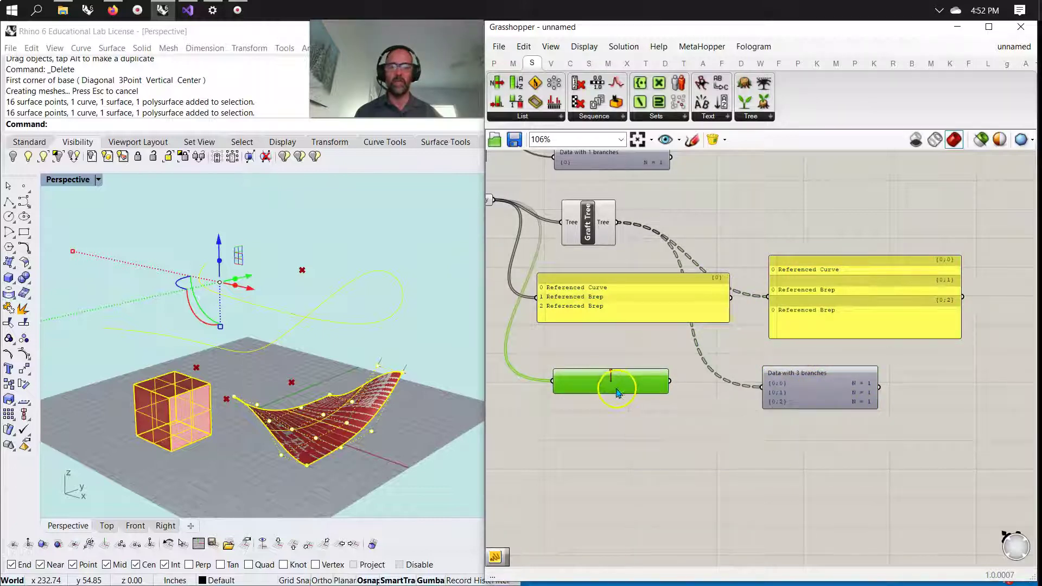
pyautogui.scroll(5, 614, 382)
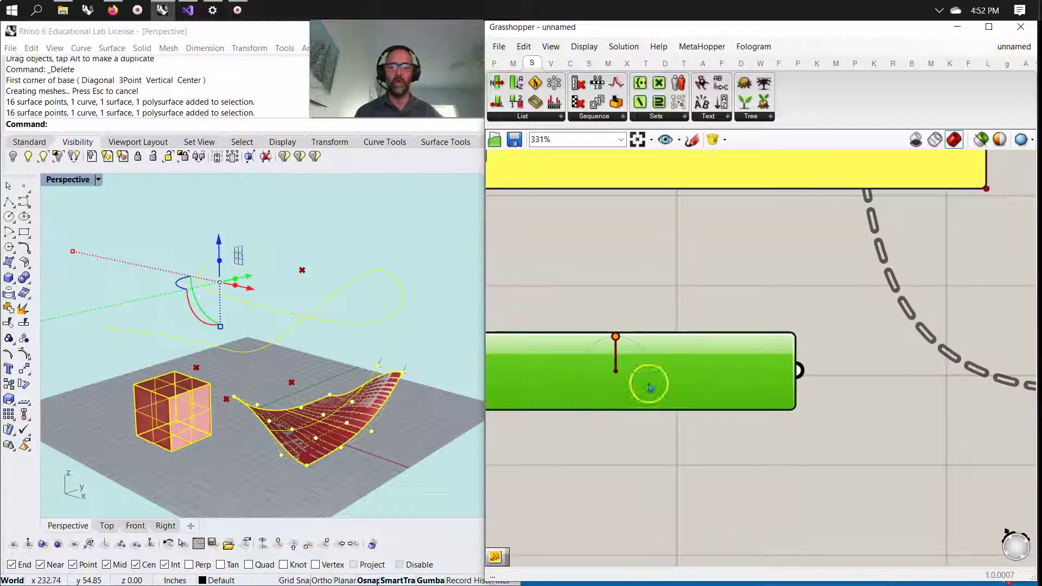
pyautogui.moveTo(666, 432); pyautogui.dragTo(663, 431, button='right')
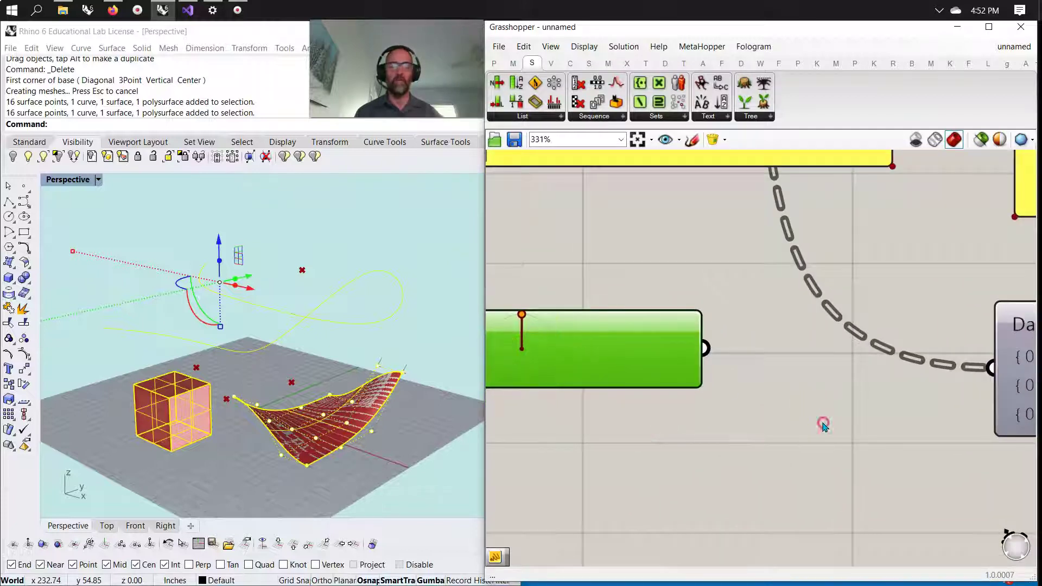
pyautogui.moveTo(822, 425); pyautogui.dragTo(592, 407, button='right')
pyautogui.click(819, 384)
pyautogui.scroll(-3, 923, 373)
pyautogui.scroll(-2, 922, 415)
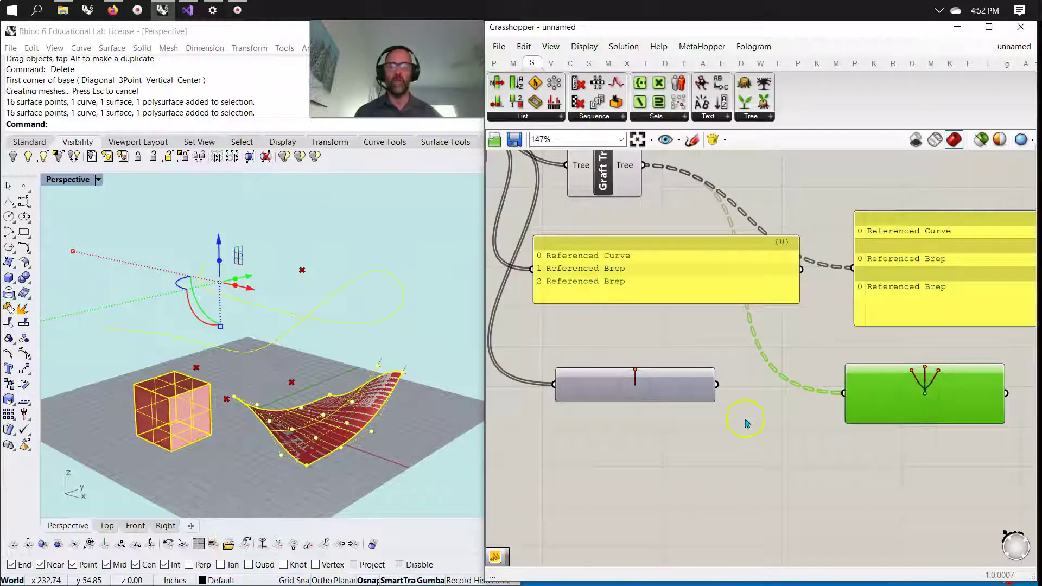
# Move the ungrafted and grafted Param Viewers closer together to compare their tree diagrams
pyautogui.moveTo(639, 411); pyautogui.dragTo(681, 410)
pyautogui.click(911, 400)
pyautogui.moveTo(911, 400); pyautogui.dragTo(901, 394)
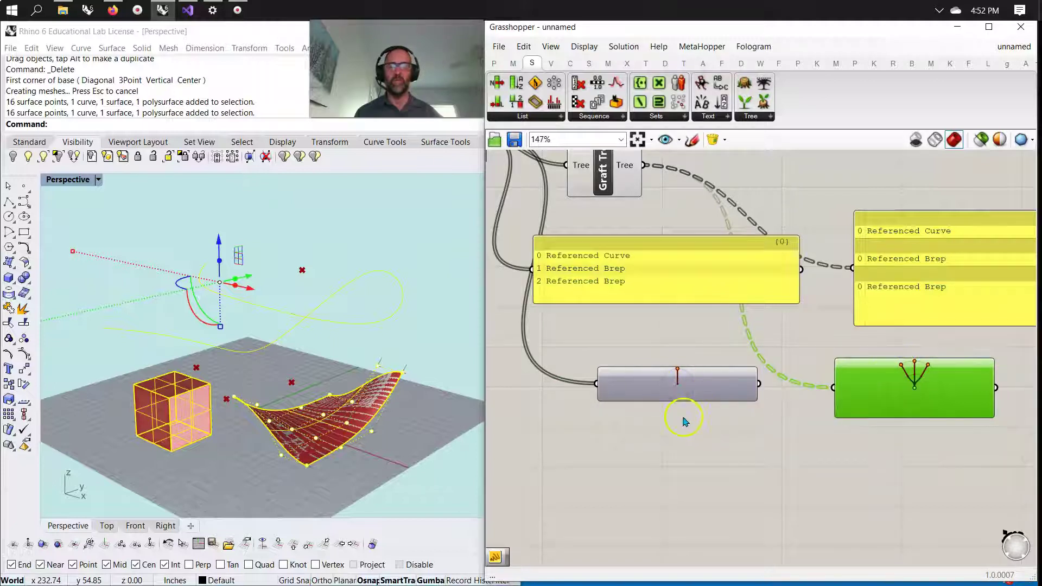
pyautogui.scroll(-4, 706, 471)
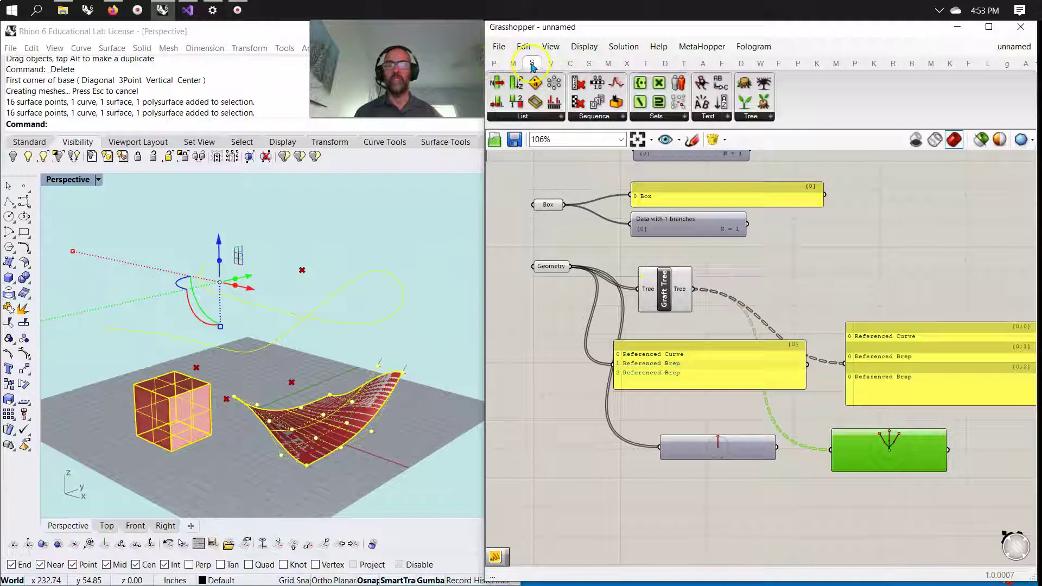
# Review the whole definition from the Point parameter down to the grafted Geometry outputs, and deselect the grafted Param Viewer
pyautogui.click(641, 350)
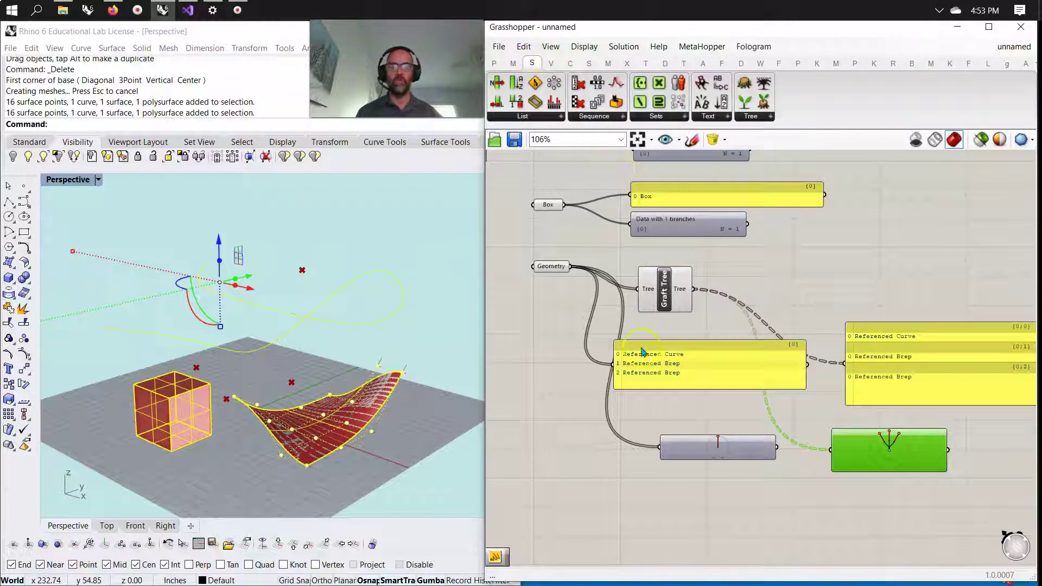
pyautogui.scroll(-4, 642, 351)
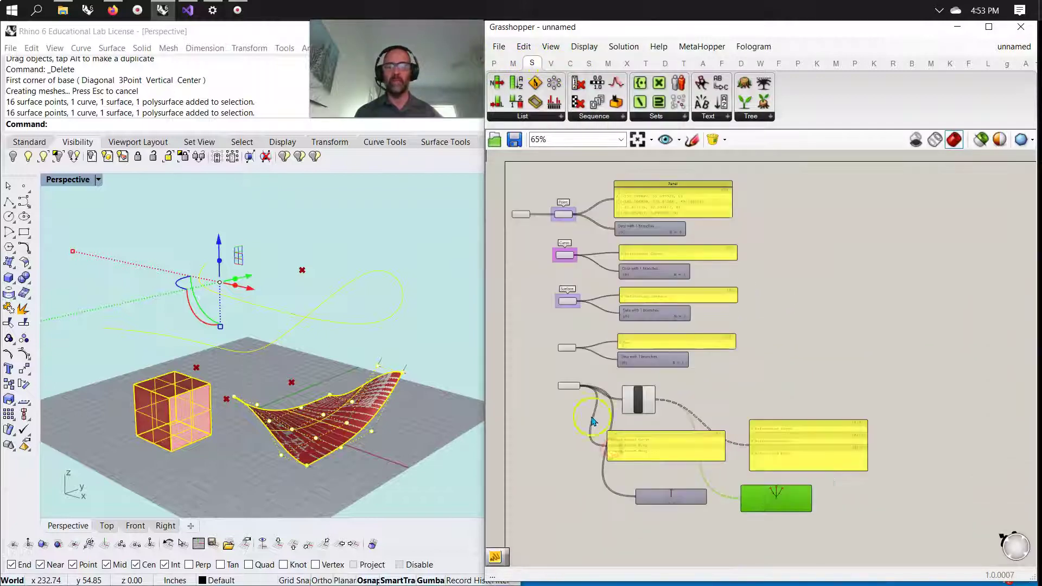
pyautogui.scroll(3, 593, 420)
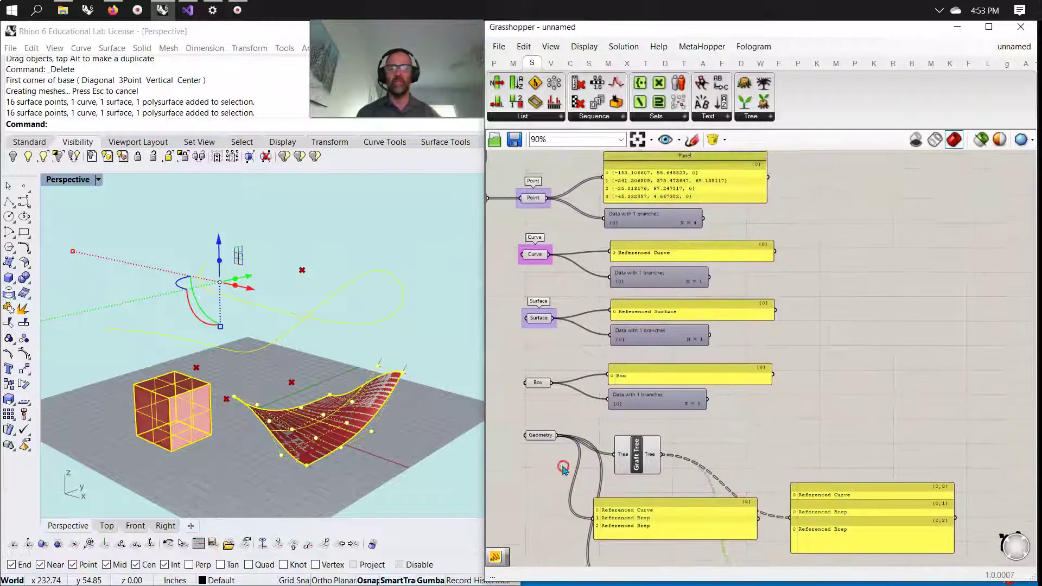
pyautogui.scroll(-3, 563, 467)
pyautogui.moveTo(564, 463); pyautogui.dragTo(565, 402, button='right')
pyautogui.click(546, 415)
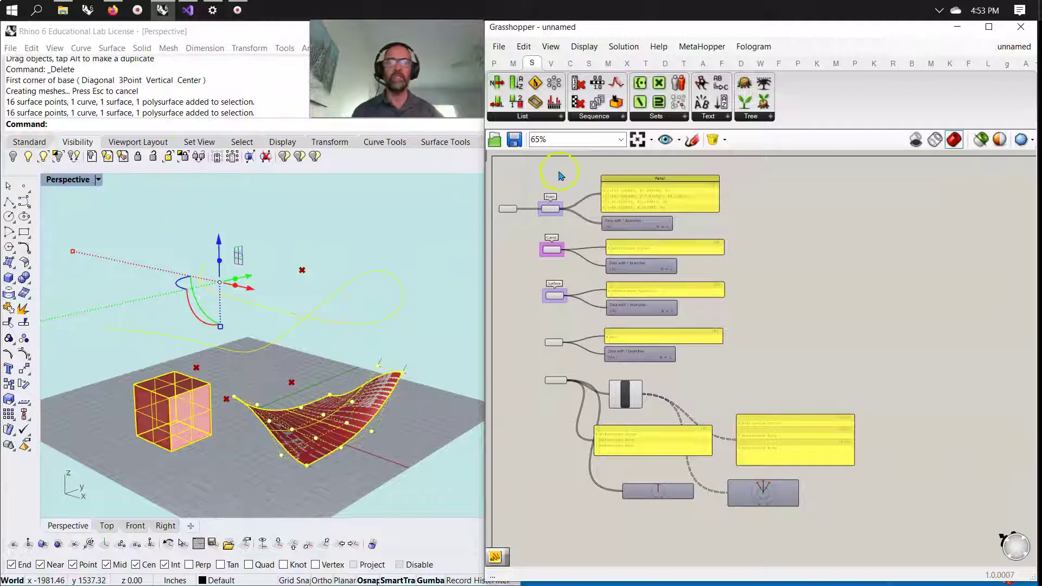
# Examine the available Primitive, Input and Util components among the Params components
pyautogui.click(494, 63)
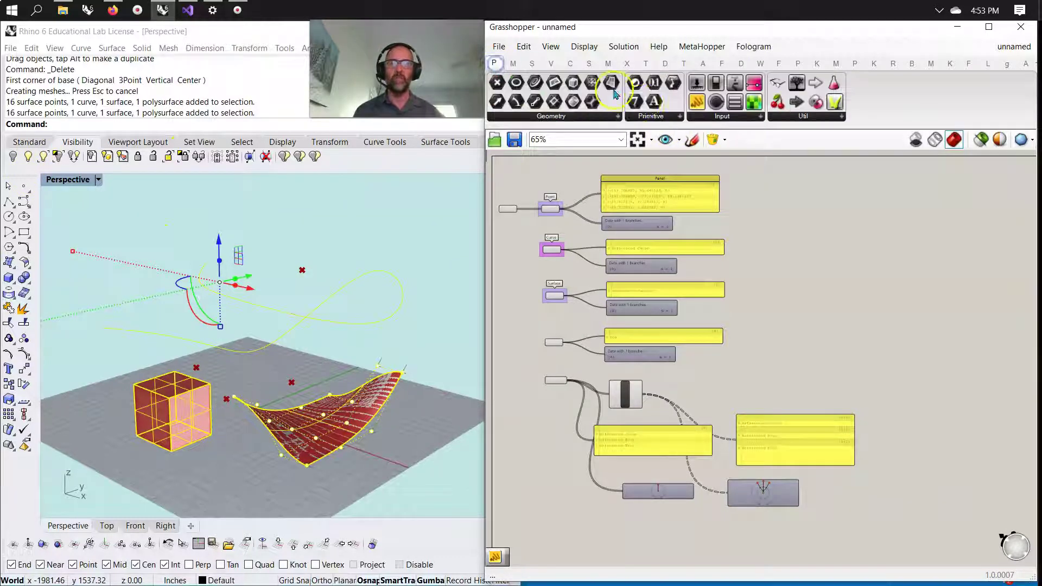
pyautogui.click(651, 116)
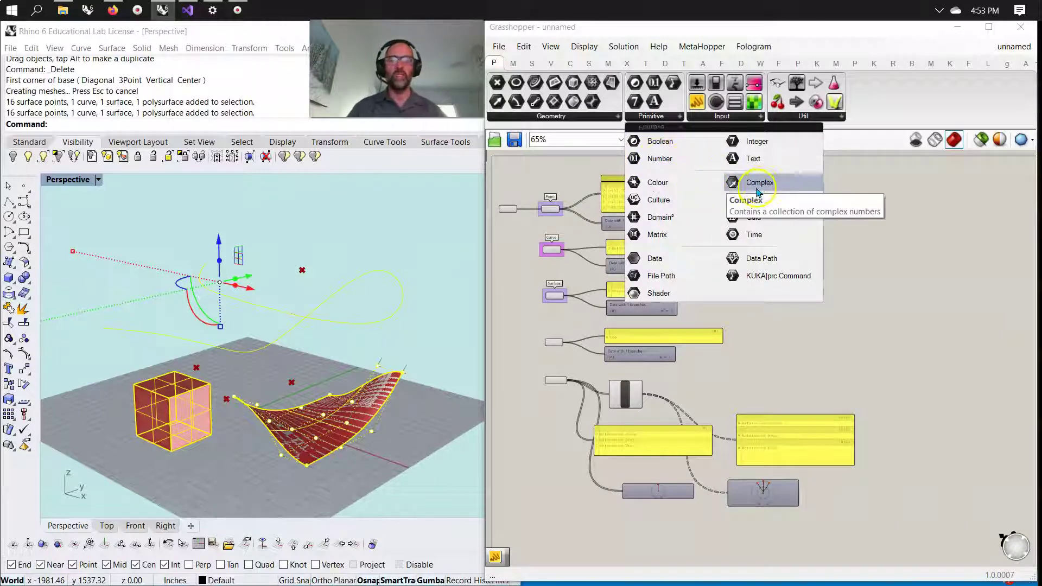
pyautogui.click(701, 120)
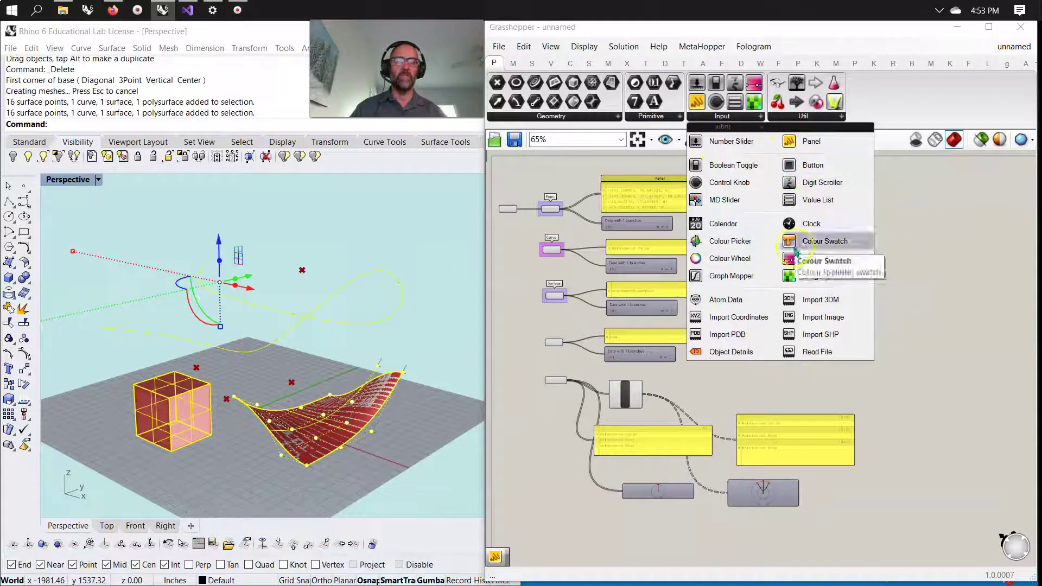
pyautogui.click(805, 123)
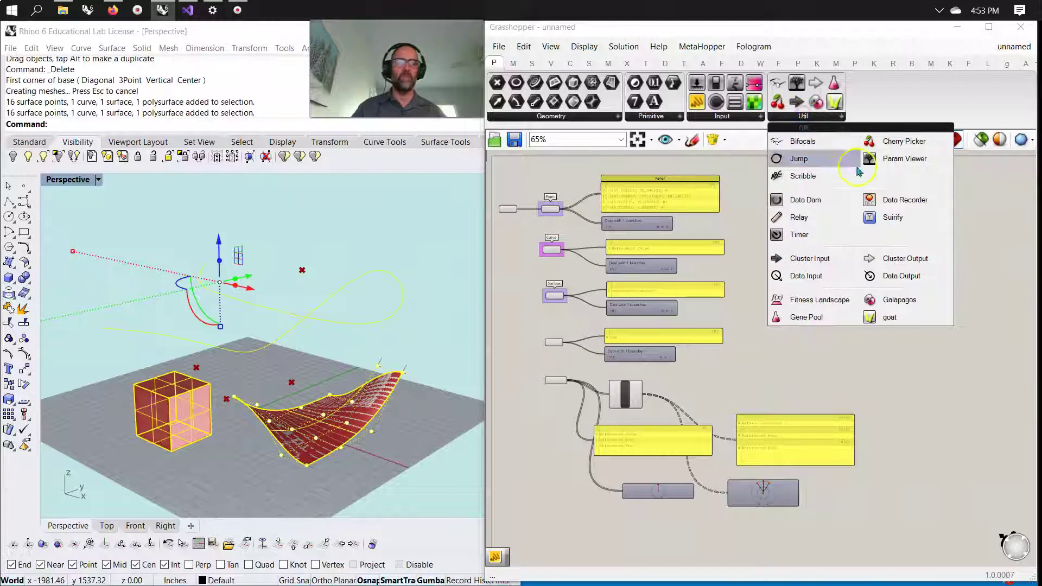